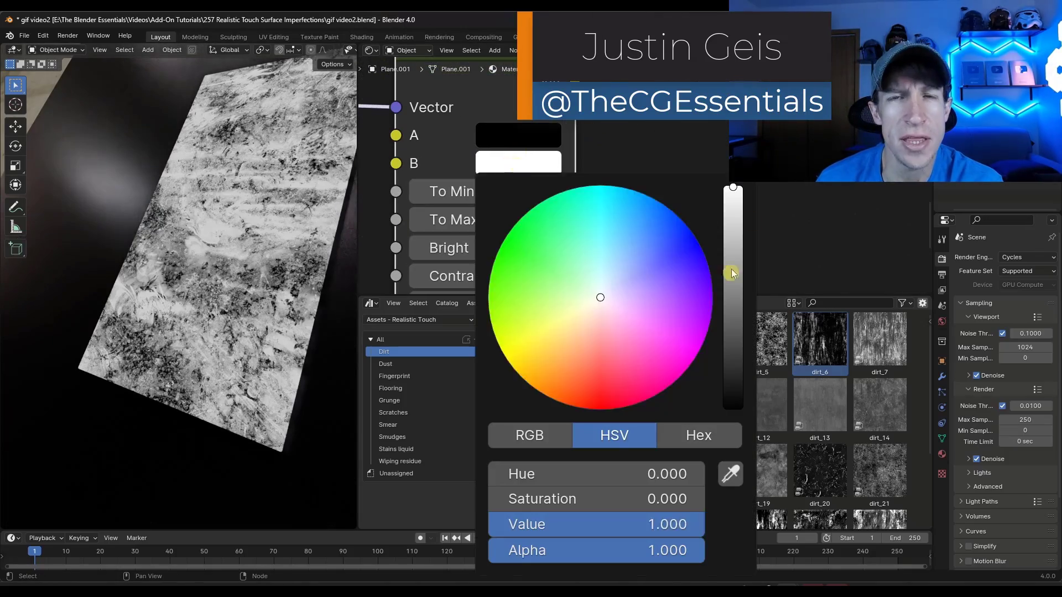
Try a darker, then a blue B colour on dirt_6, and test To Min at 0.200 before returning it to 0.
left_click_drag(732, 190, 732, 362)
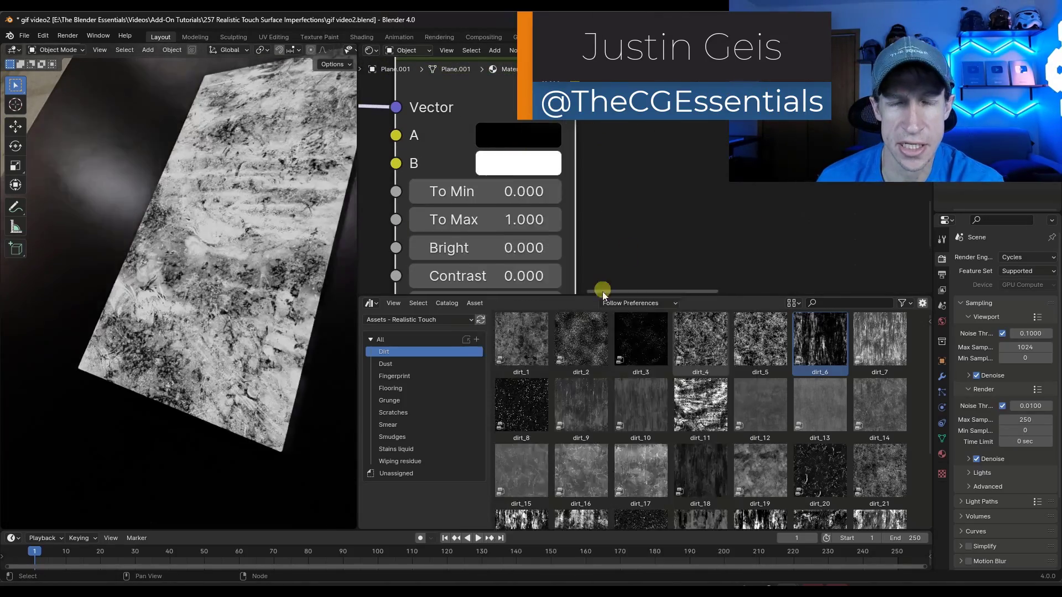
left_click(518, 163)
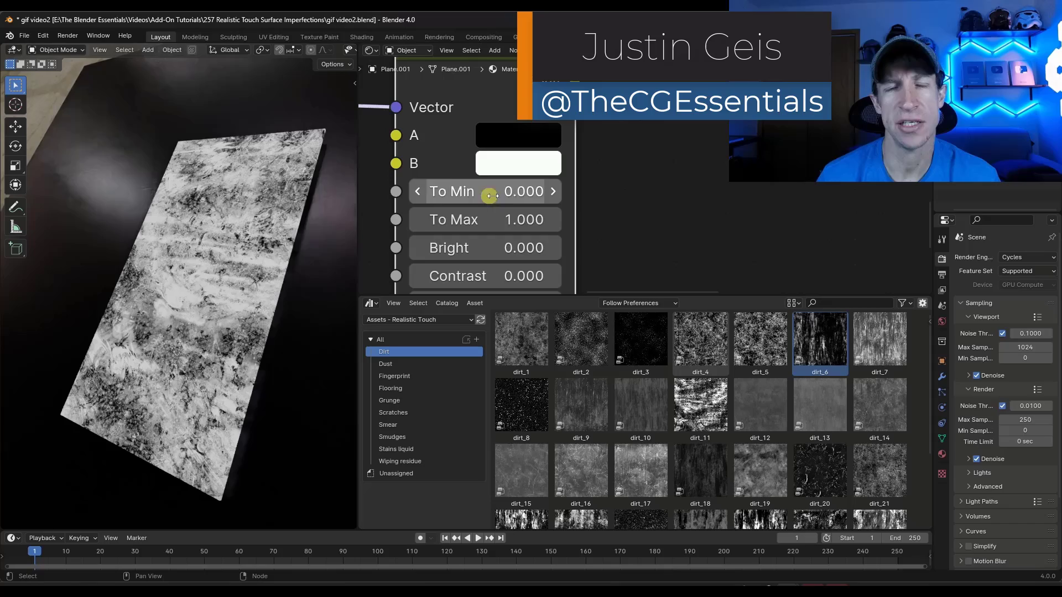
mouse_move(486, 191)
left_mouse_down()
mouse_move(555, 192)
mouse_move(487, 192)
left_mouse_up()
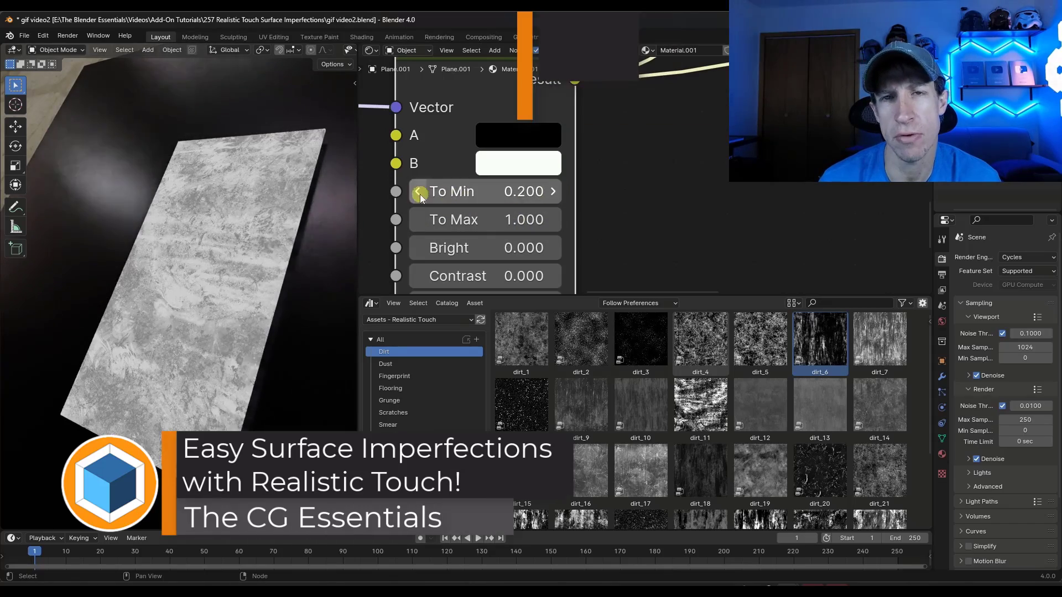
left_click_drag(464, 192, 420, 194)
Reset dirt_6's Bright to 0 and raise Invert to 0.458.
middle_click_drag(195, 202, 237, 308)
scroll(571, 129, "down", 8)
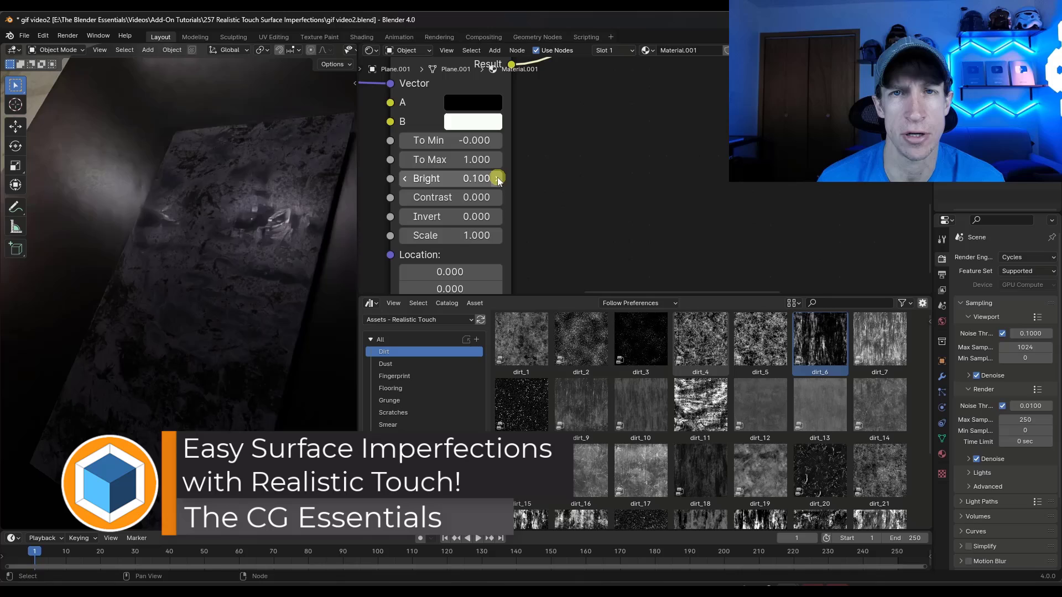
left_click_drag(498, 178, 360, 225)
left_click_drag(431, 216, 478, 228)
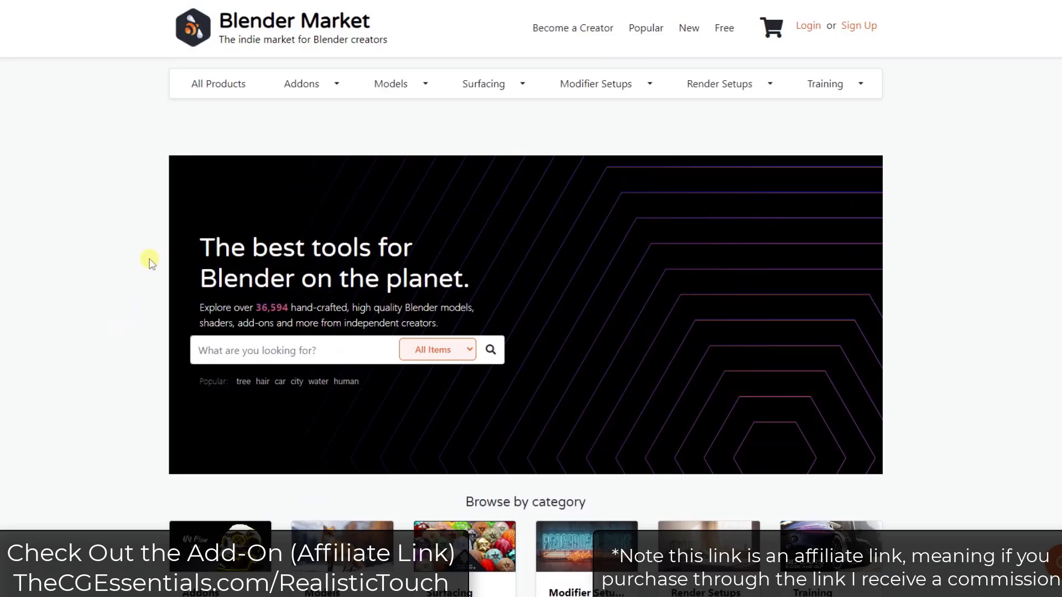
scroll(147, 258, "down", 10)
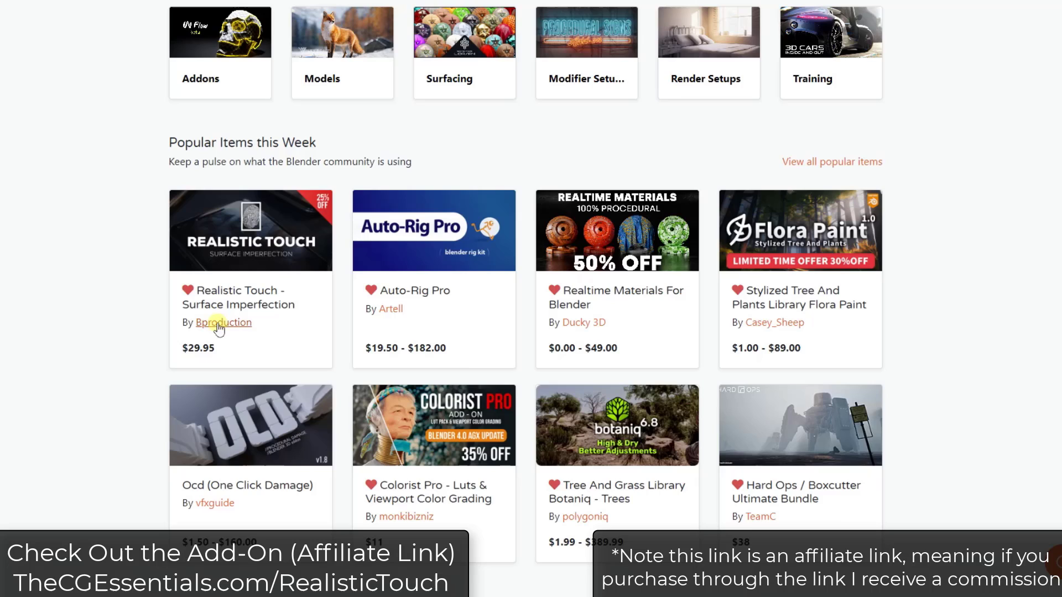
Open the Realistic Touch - Surface Imperfection product page and scroll through its details.
left_click(249, 304)
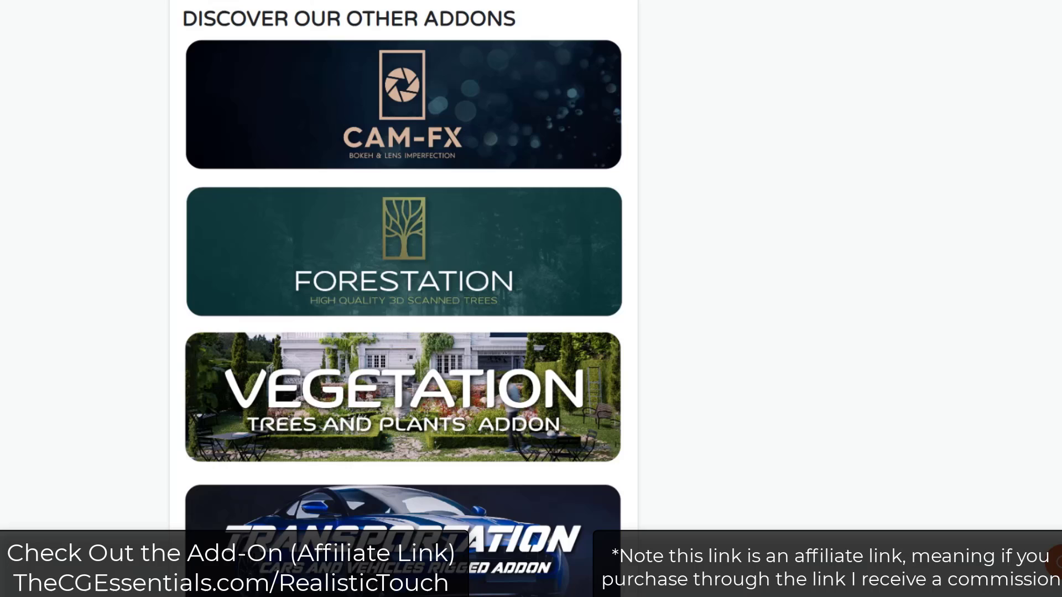
scroll(404, 298, "down", 18)
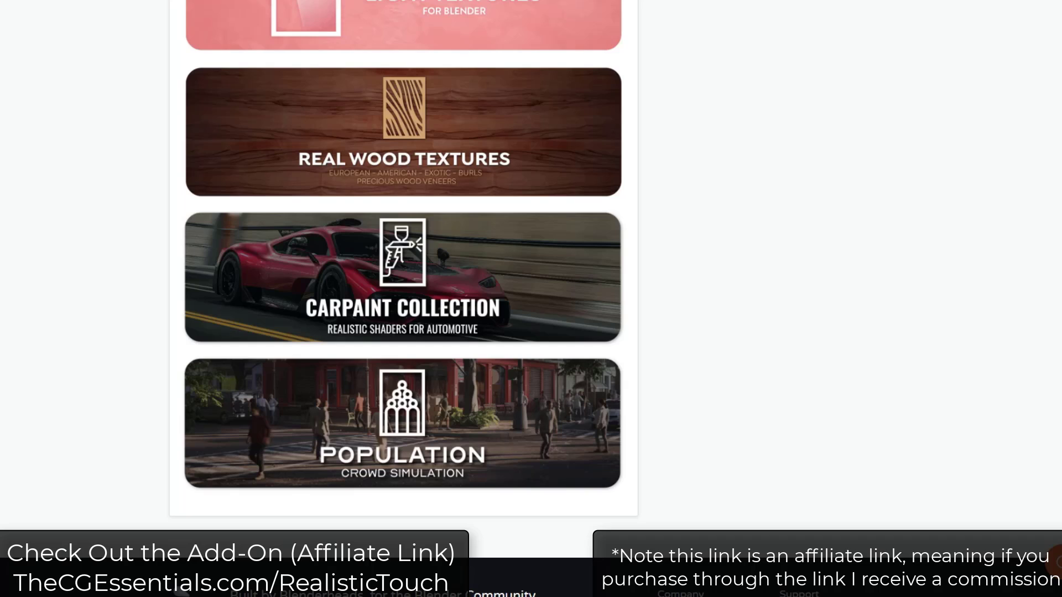
scroll(404, 299, "up", 20)
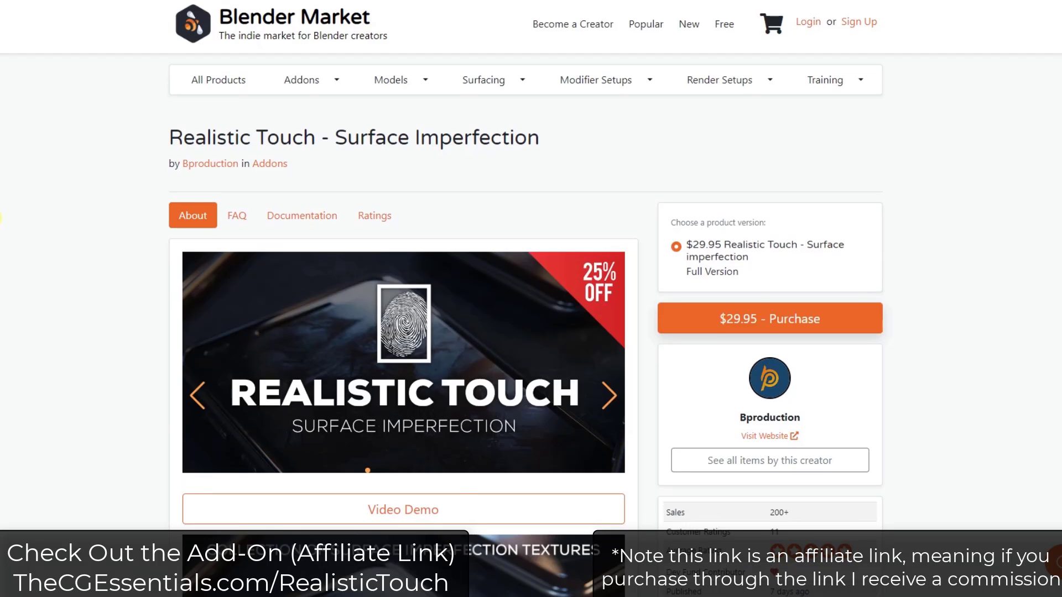
scroll(5, 213, "down", 2)
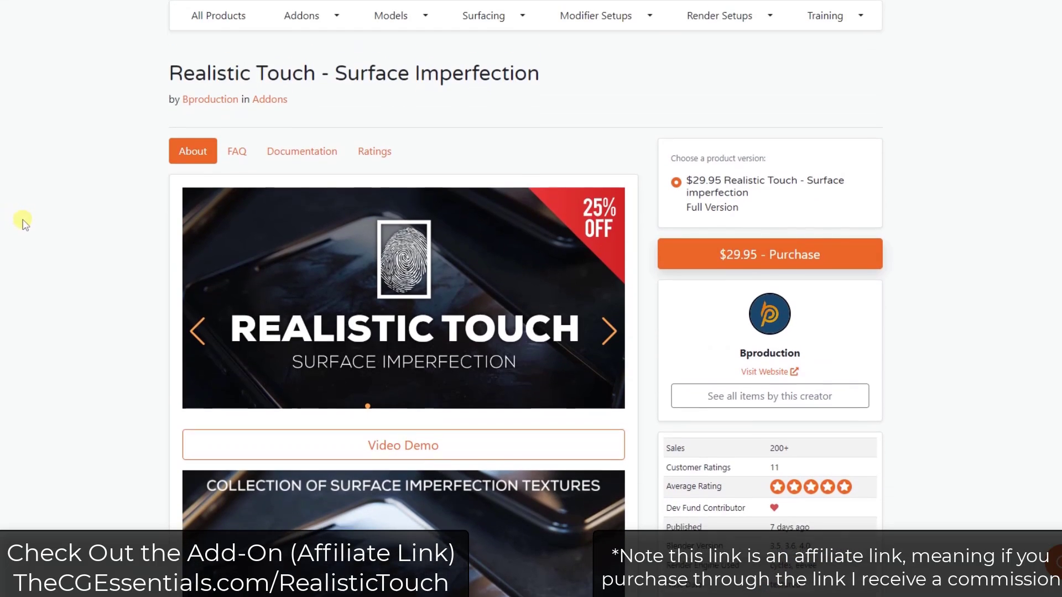
scroll(17, 219, "down", 7)
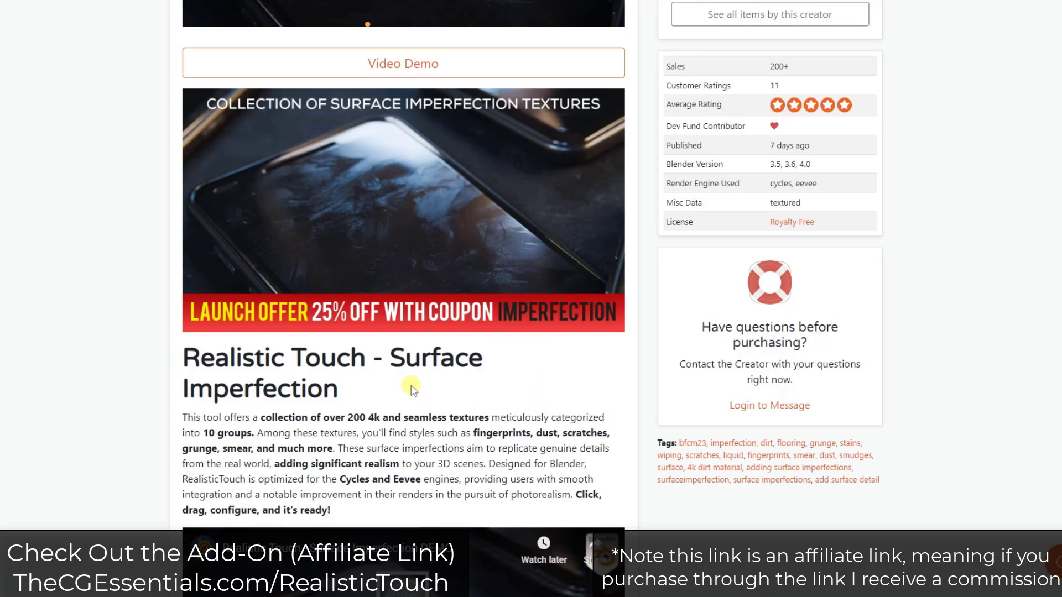
scroll(411, 389, "up", 5)
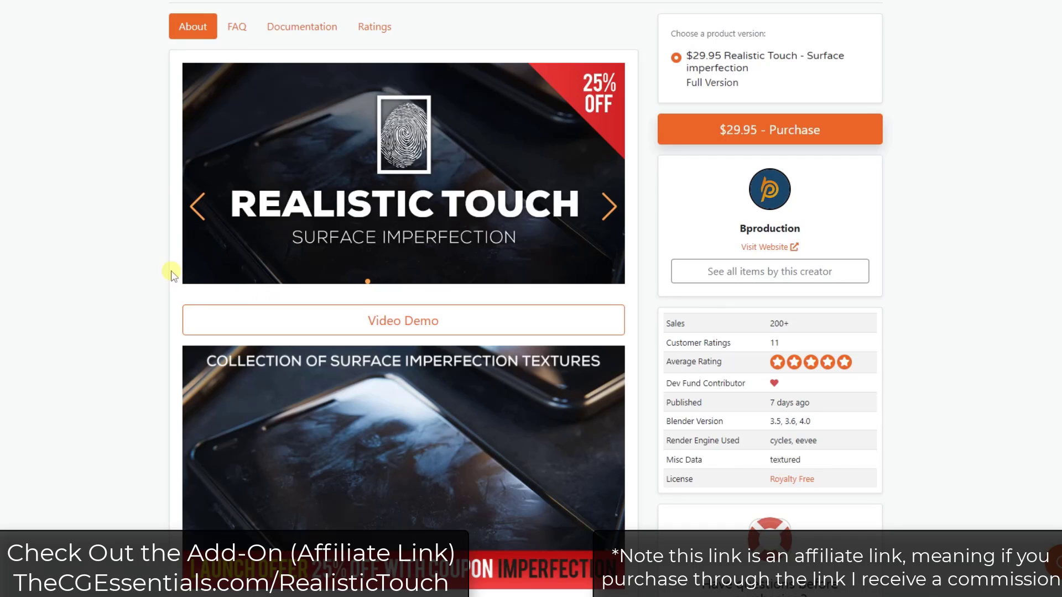
scroll(126, 238, "up", 2)
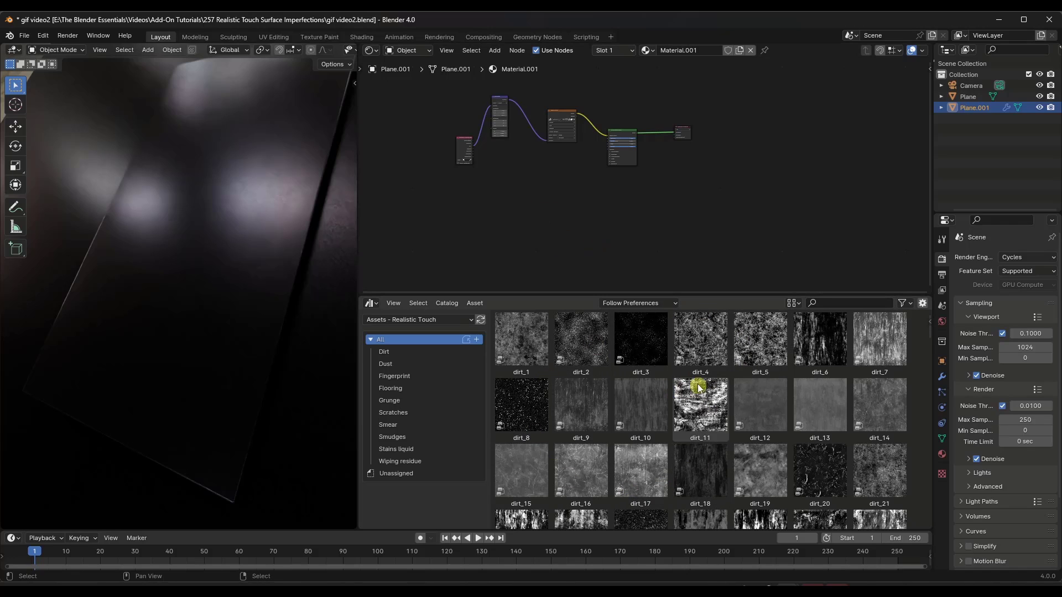
left_click(43, 35)
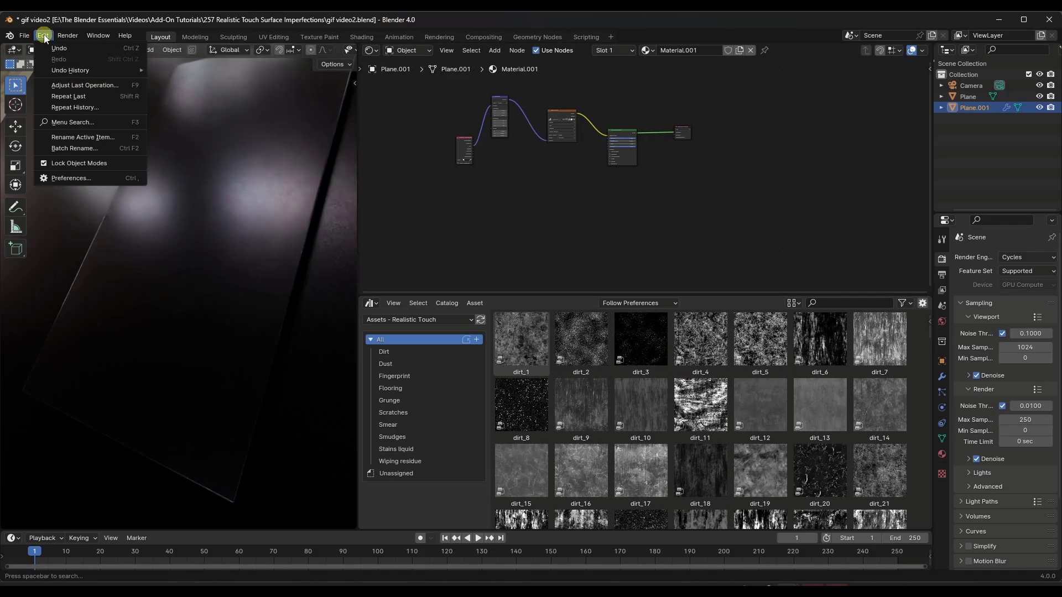
left_click(68, 179)
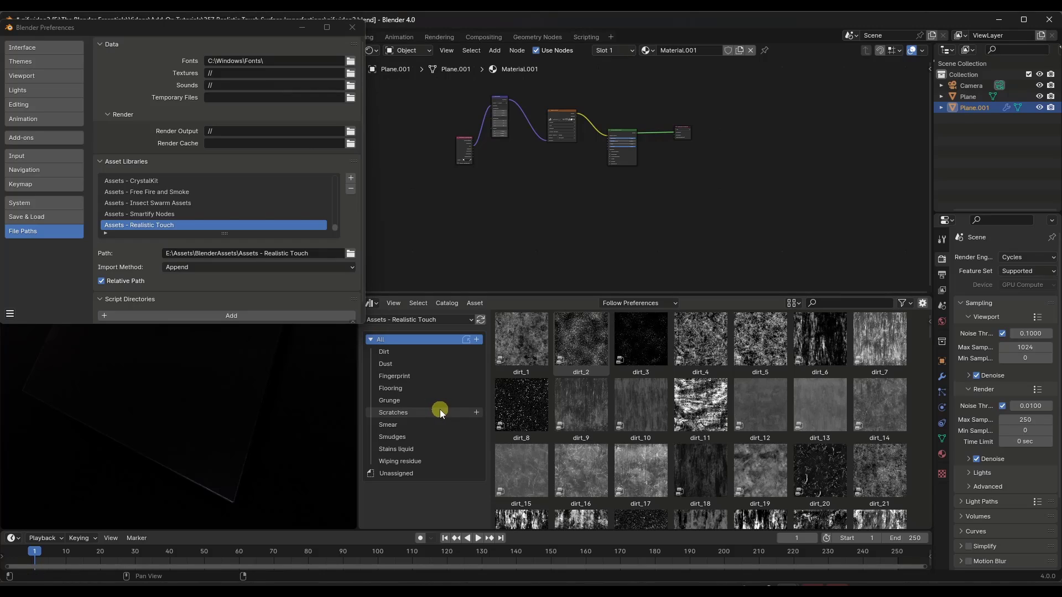
left_click(201, 269)
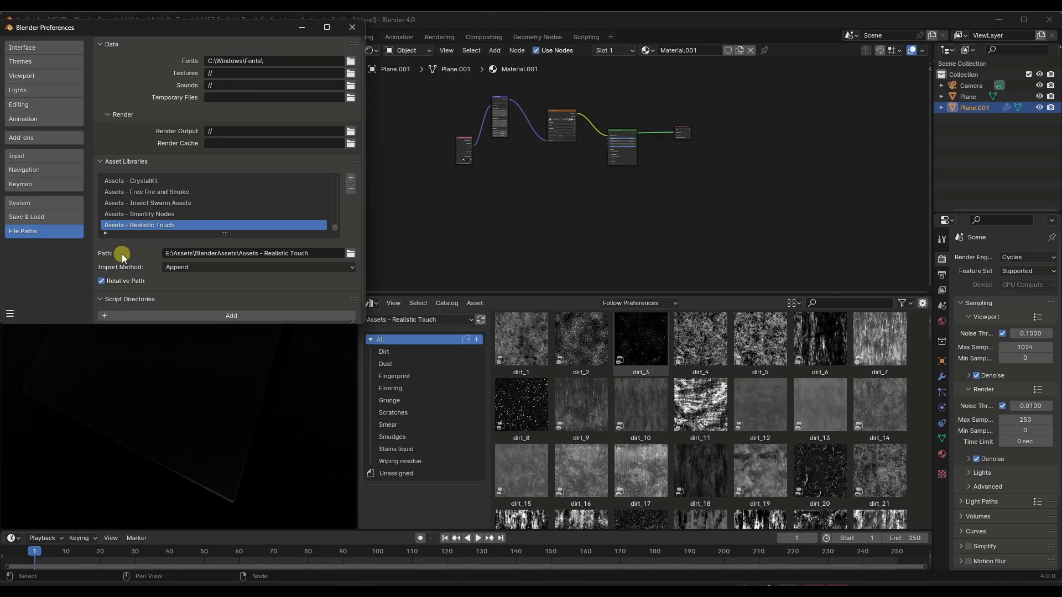
Close the Preferences window to return to the node tree.
left_click(352, 27)
scroll(566, 144, "up", 1)
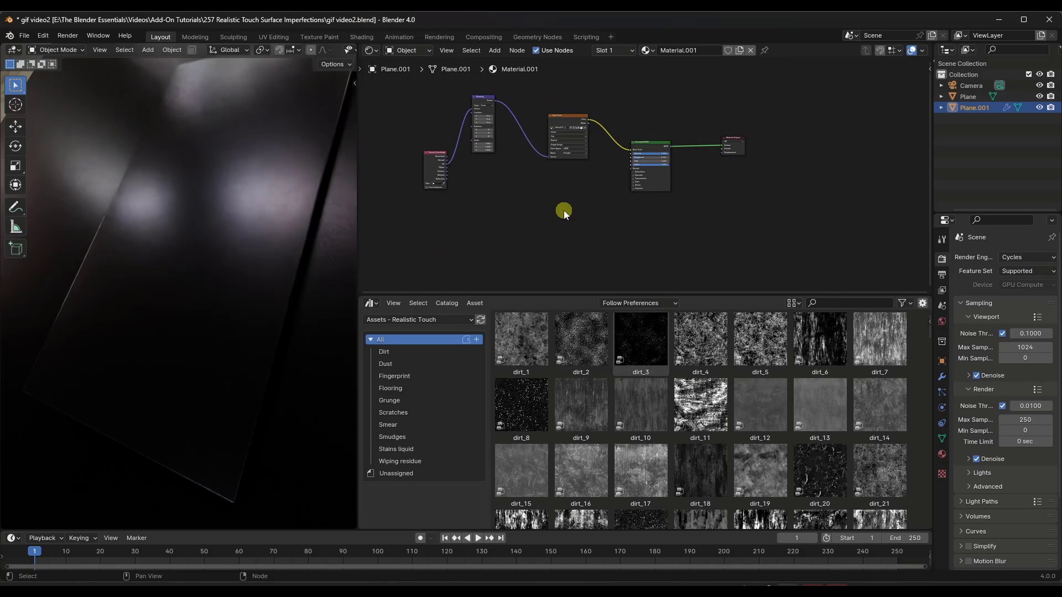
scroll(570, 205, "up", 2)
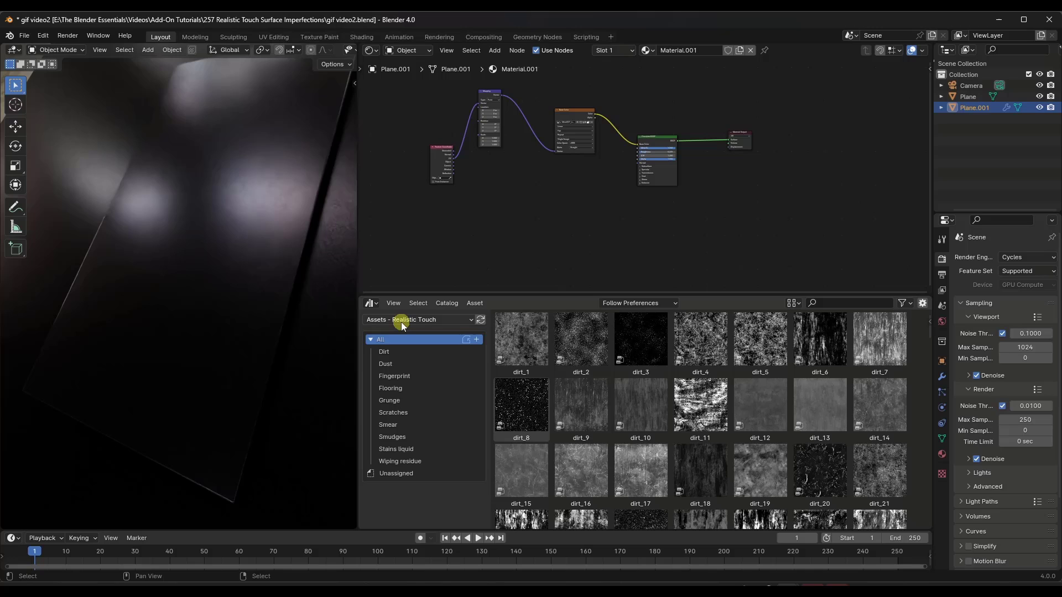
Browse Dirt, Dust, Fingerprint, Flooring, Grunge, Scratches, Smear, Smudges, Stains liquid, Wiping residue, then Dirt again.
left_click(386, 351)
left_click(386, 365)
left_click(388, 376)
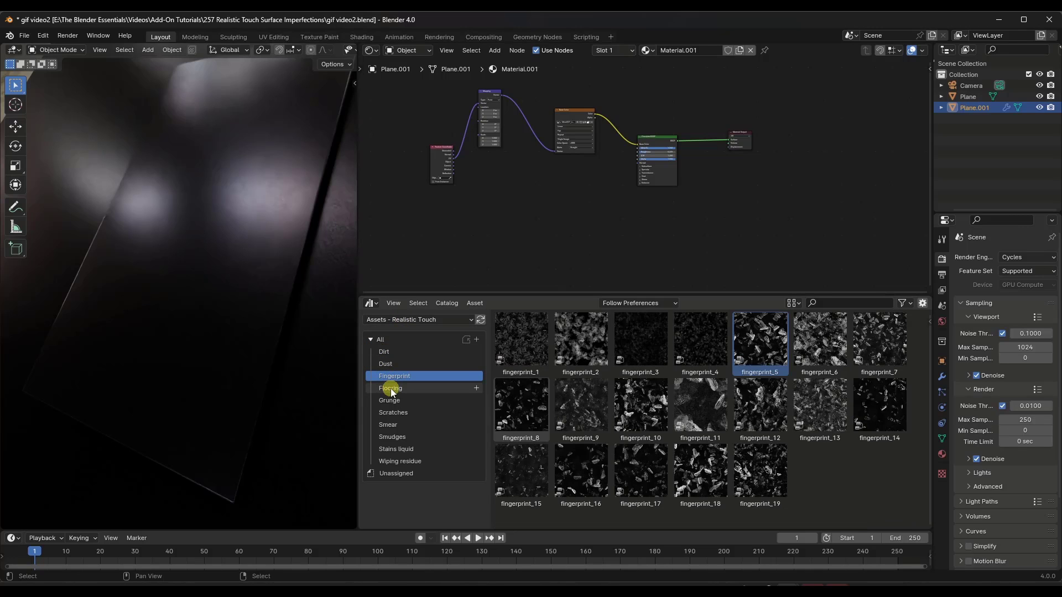
left_click(391, 388)
left_click(393, 400)
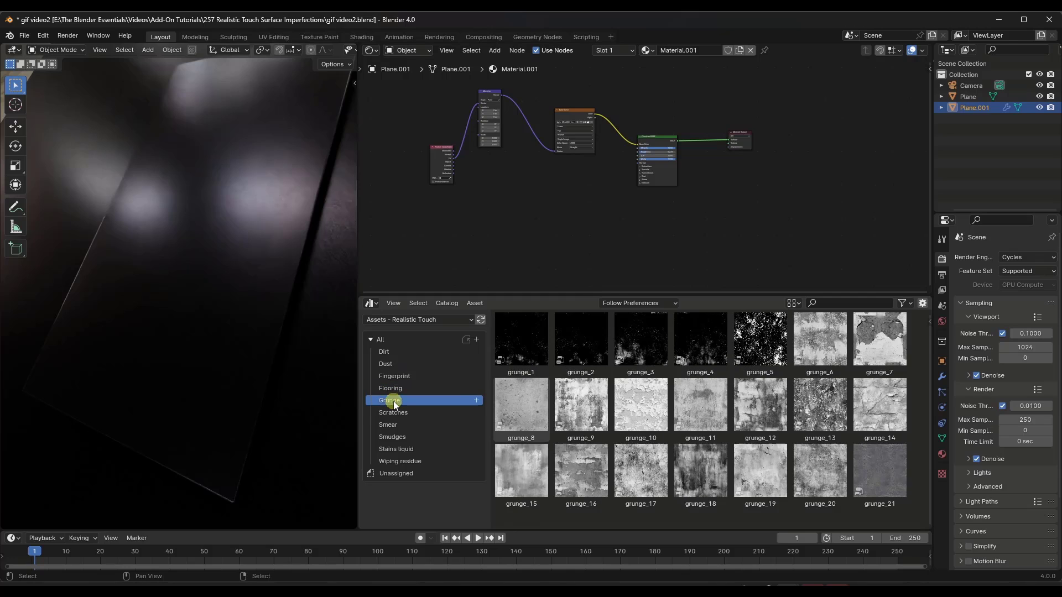
left_click(392, 413)
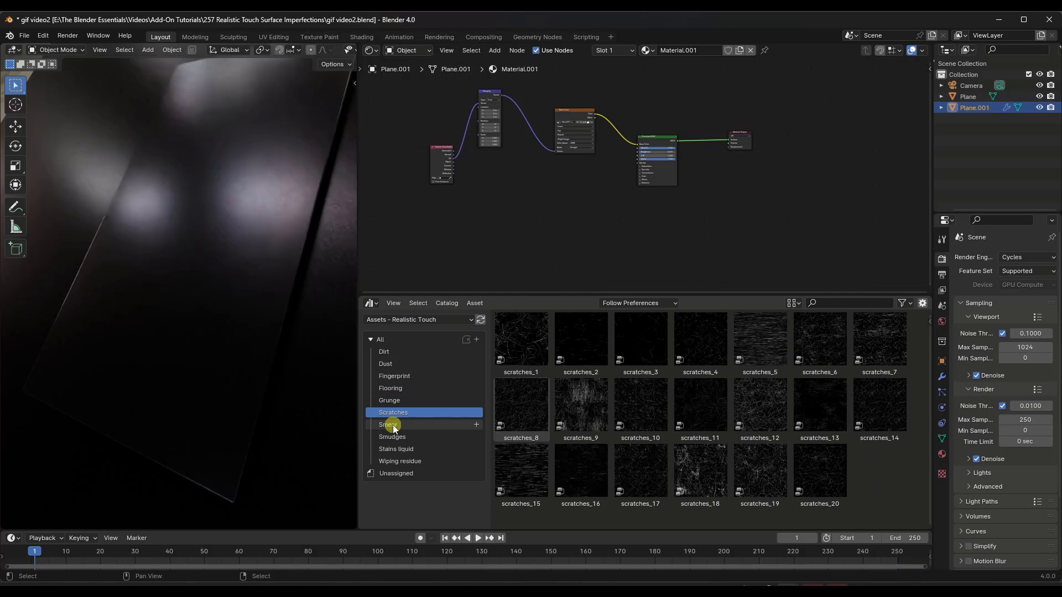
left_click(393, 424)
left_click(395, 438)
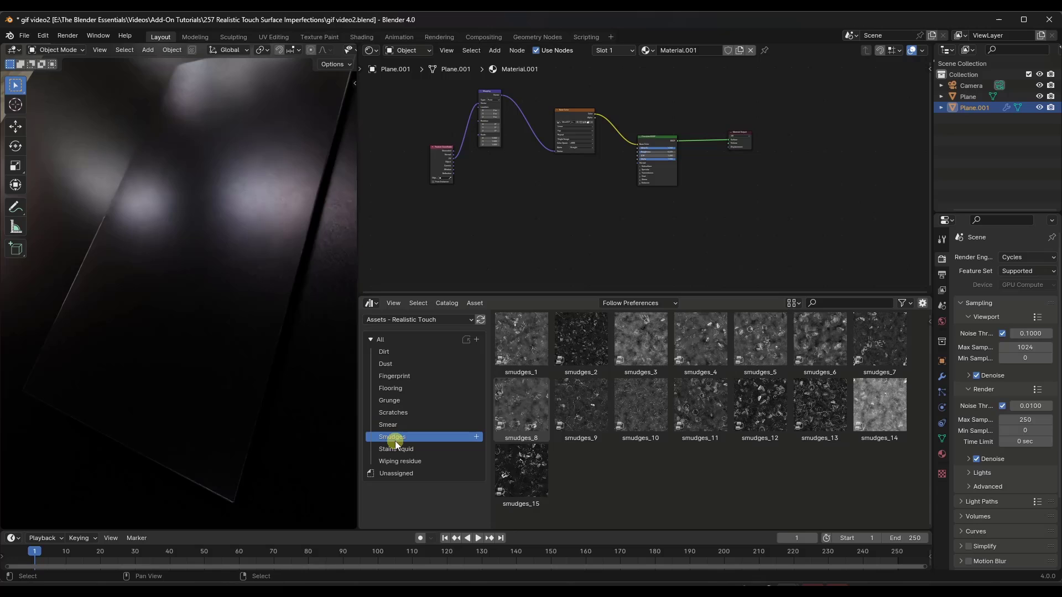
left_click(397, 450)
left_click(407, 462)
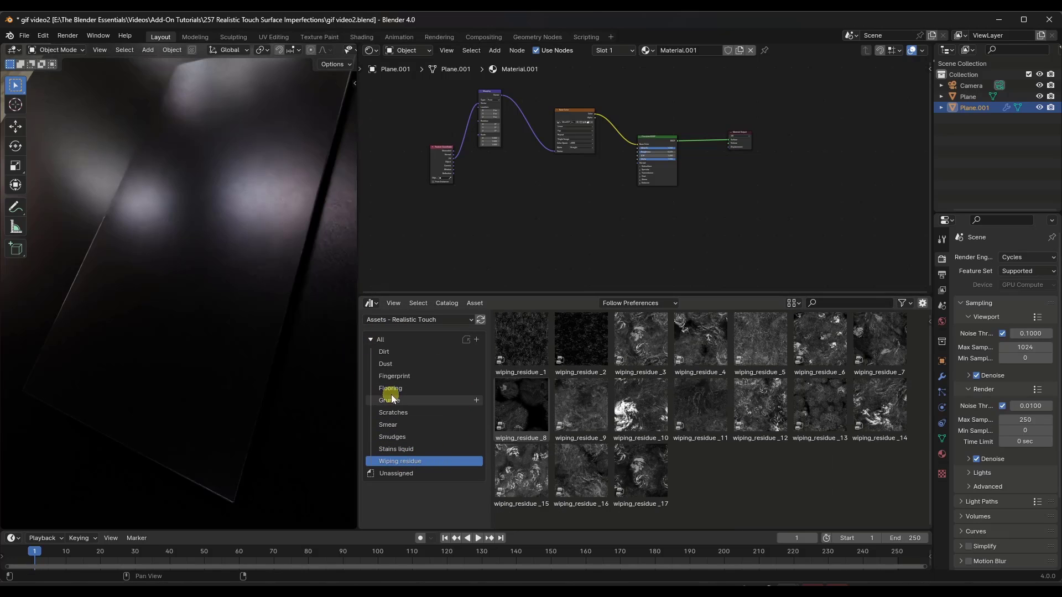
left_click(395, 352)
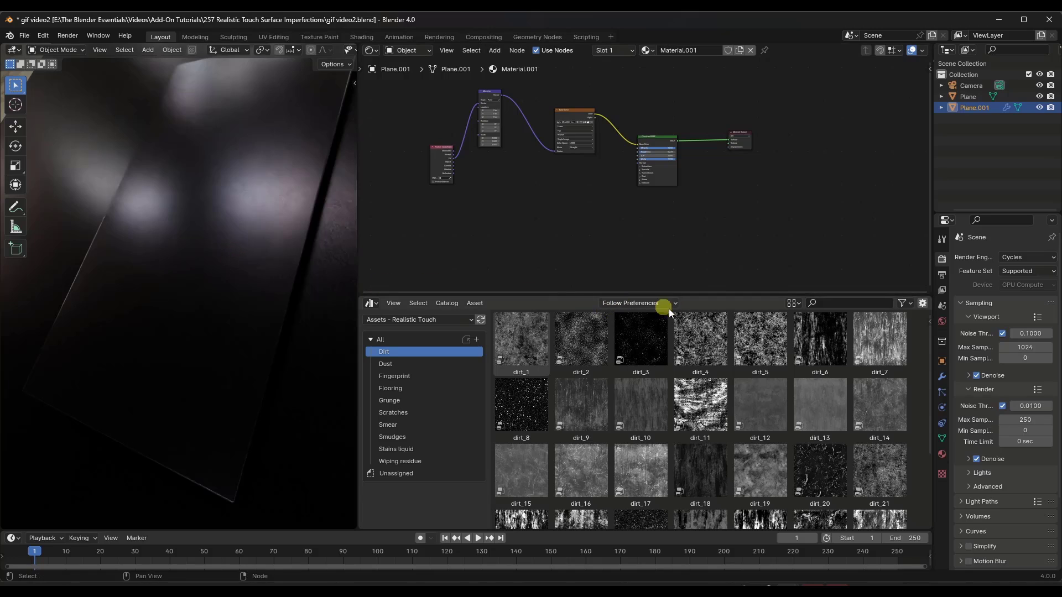
Add dirt_6, wire its Result into Principled BSDF Roughness, and feed Texture Coordinate UV to its Vector.
left_click(703, 339)
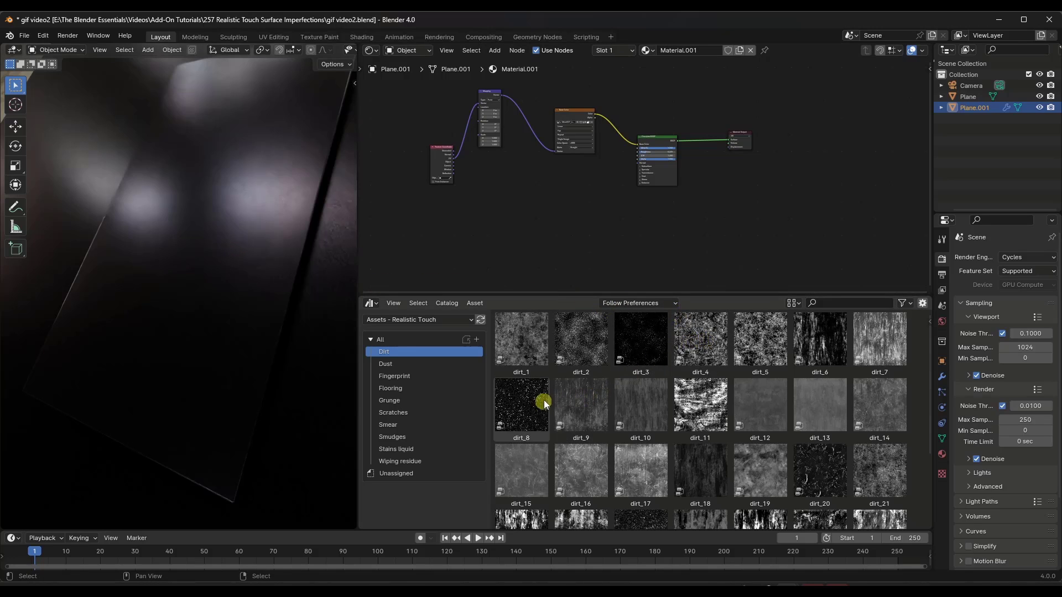
left_click_drag(816, 354, 574, 201)
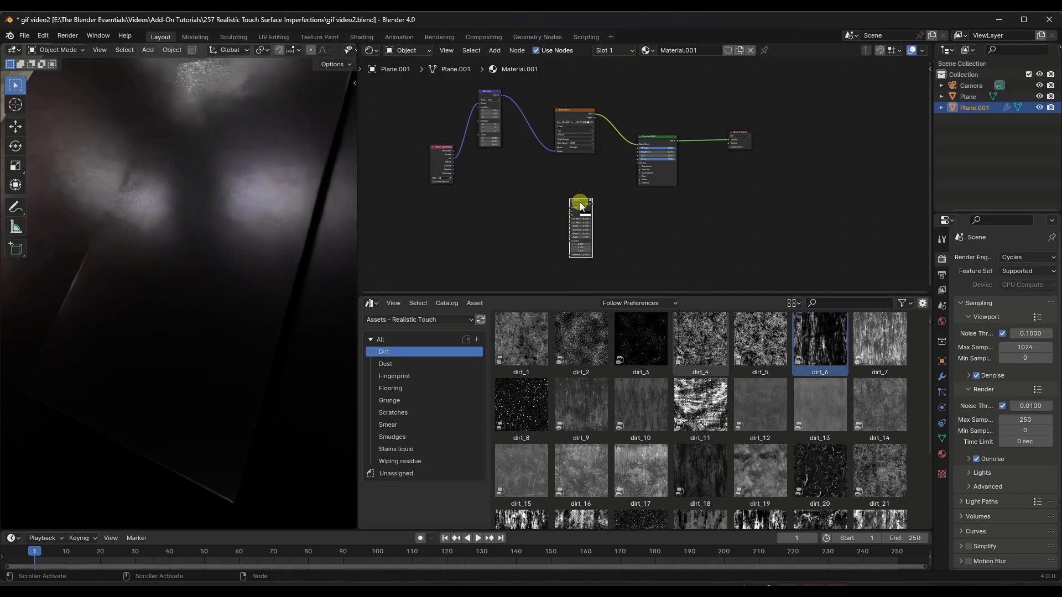
left_click(573, 182)
scroll(569, 182, "up", 4)
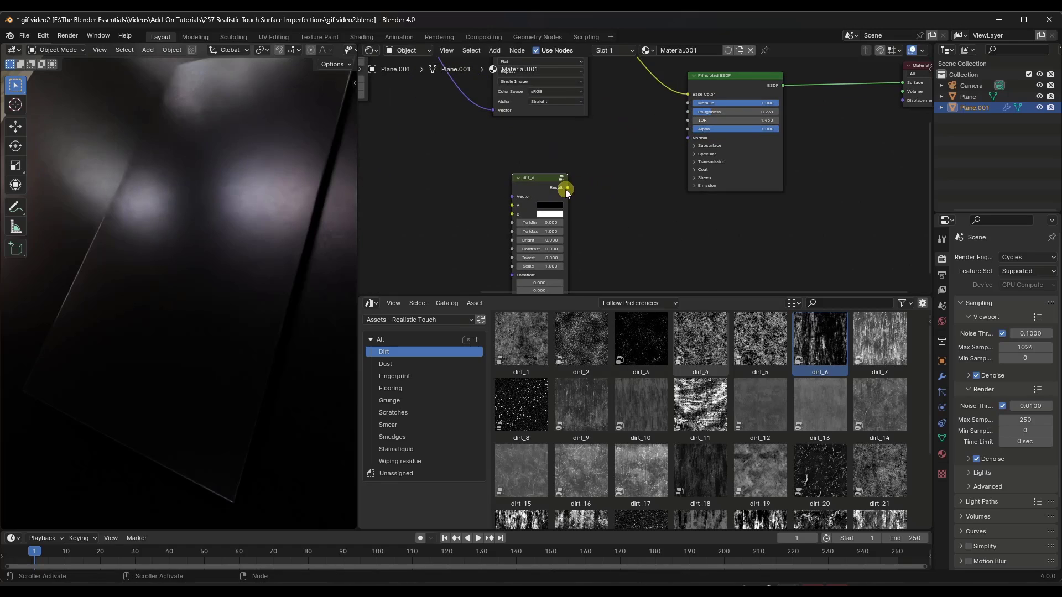
left_click_drag(567, 187, 688, 112)
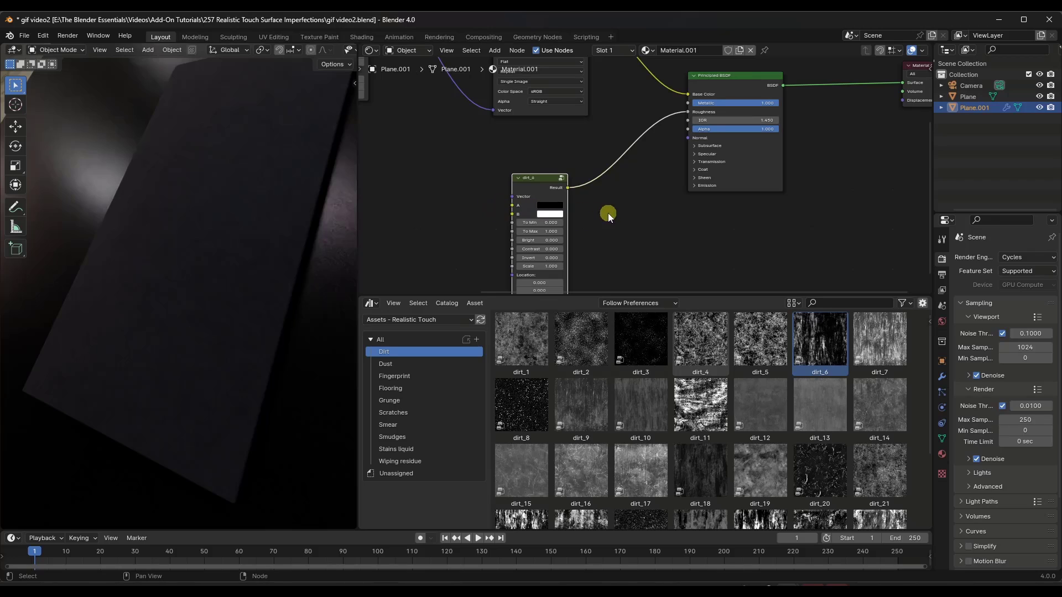
key("Home")
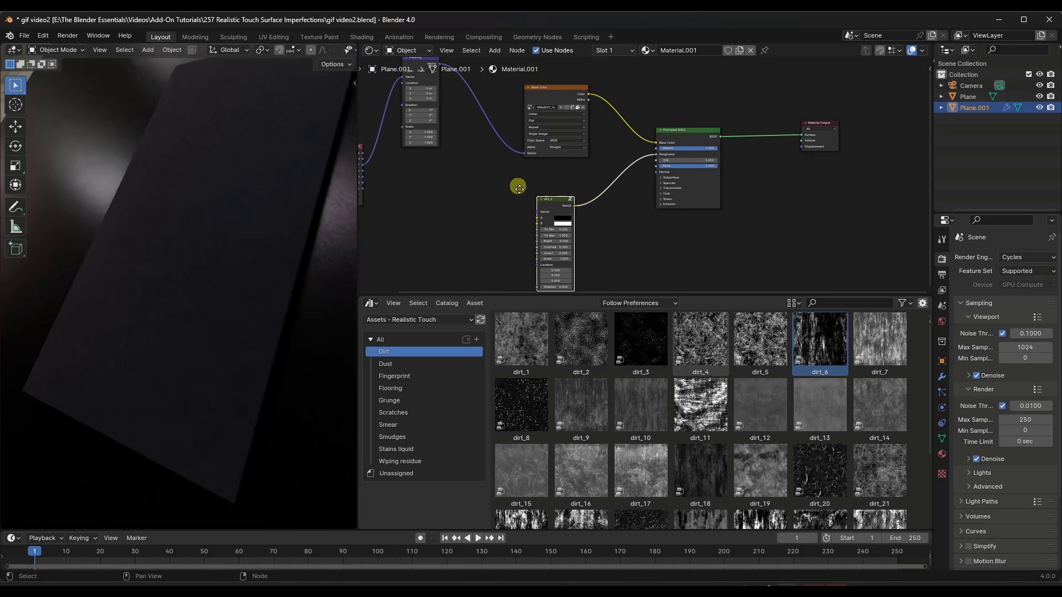
left_click_drag(396, 184, 570, 230)
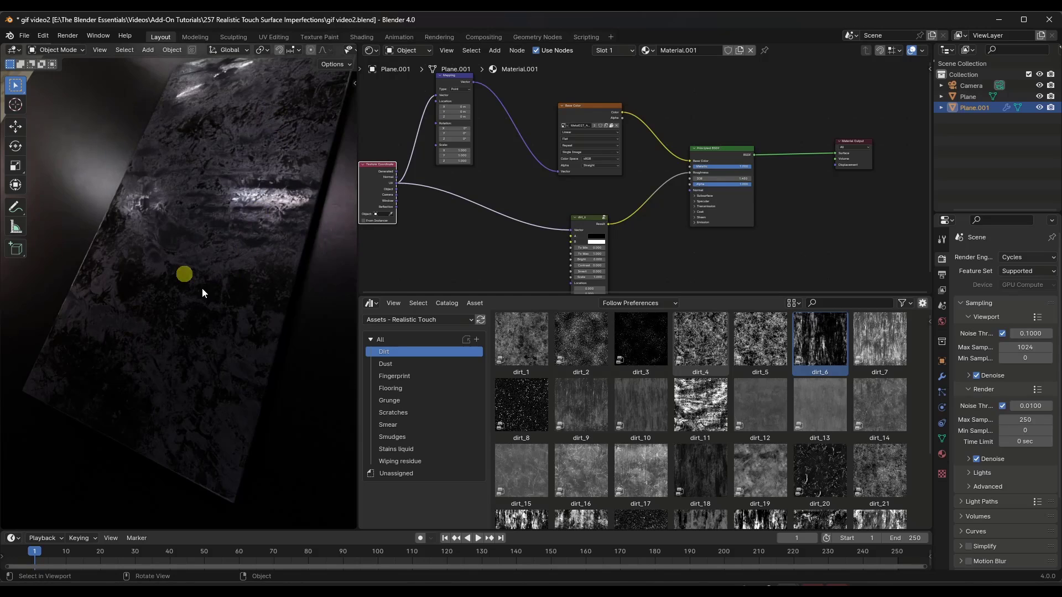
Preview the dirt_6 mask alone on the plane in greyscale with Node Wrangler.
scroll(205, 260, "up", 5)
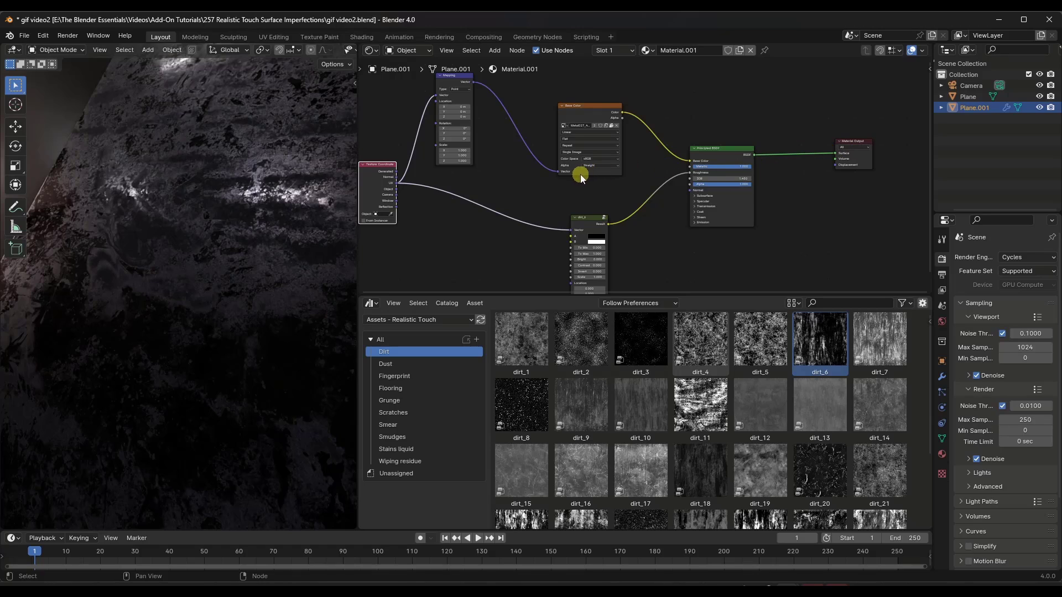
scroll(580, 174, "up", 2)
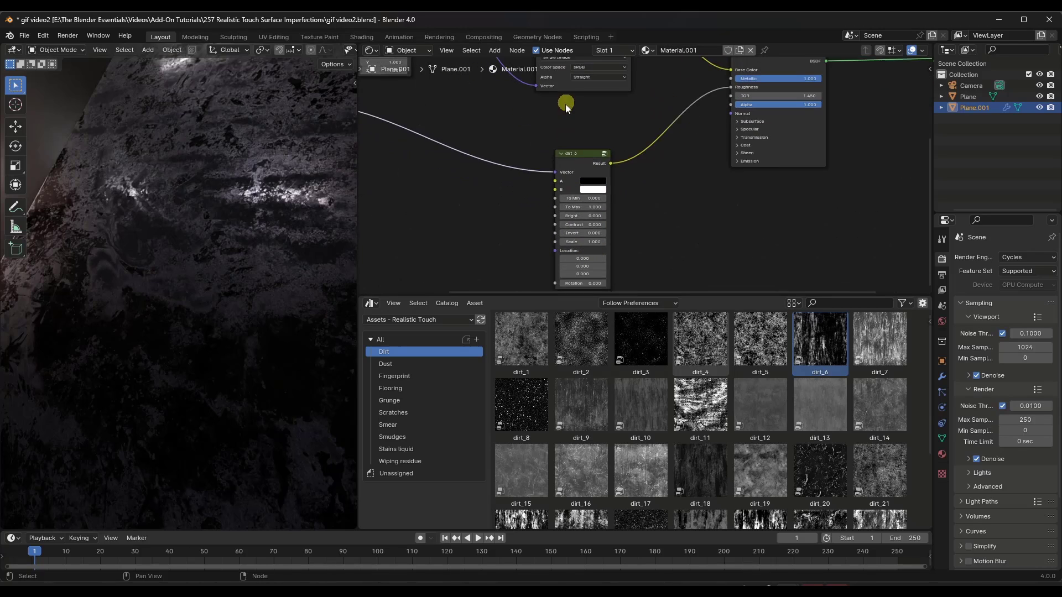
scroll(580, 268, "up", 3)
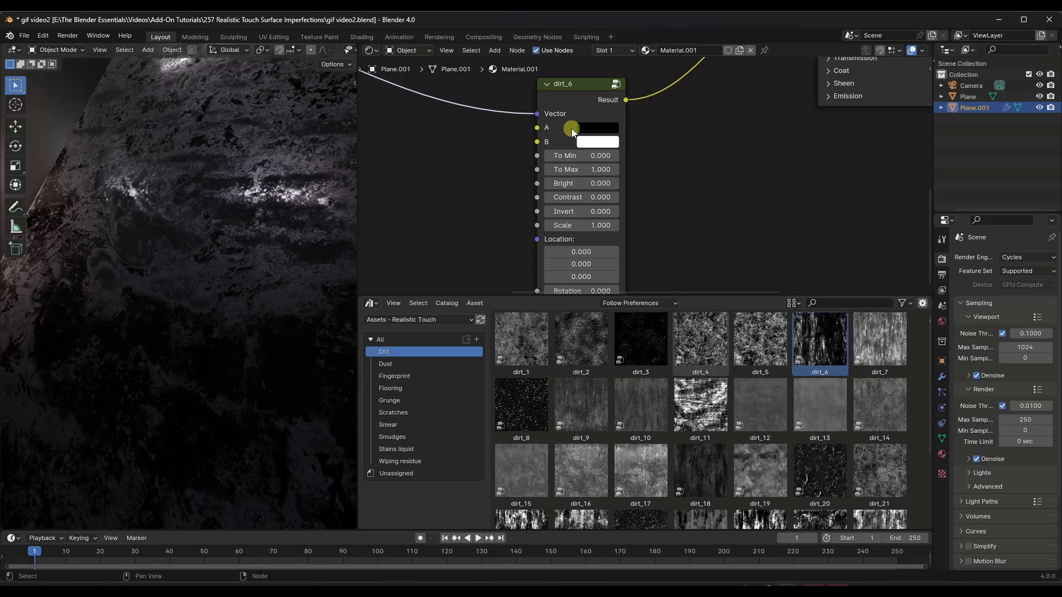
scroll(573, 126, "down", 1)
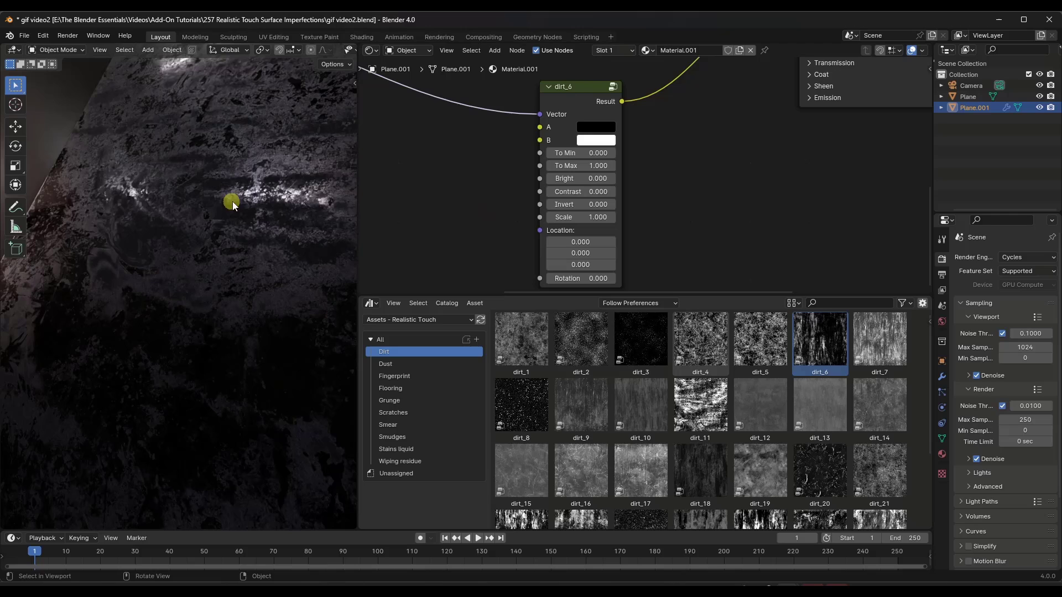
scroll(223, 237, "down", 4)
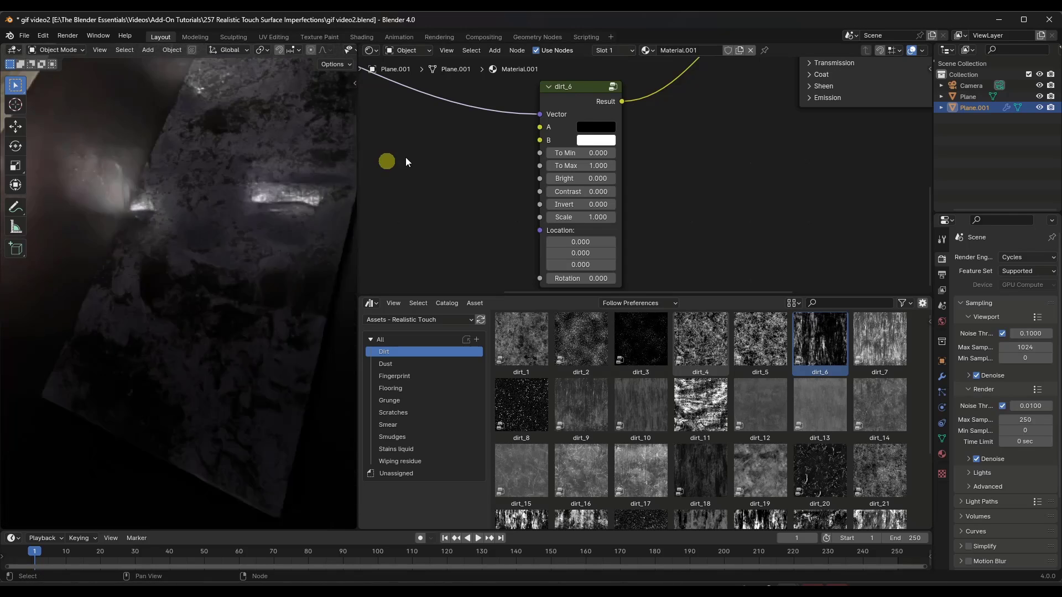
scroll(609, 161, "down", 3)
scroll(529, 111, "up", 2)
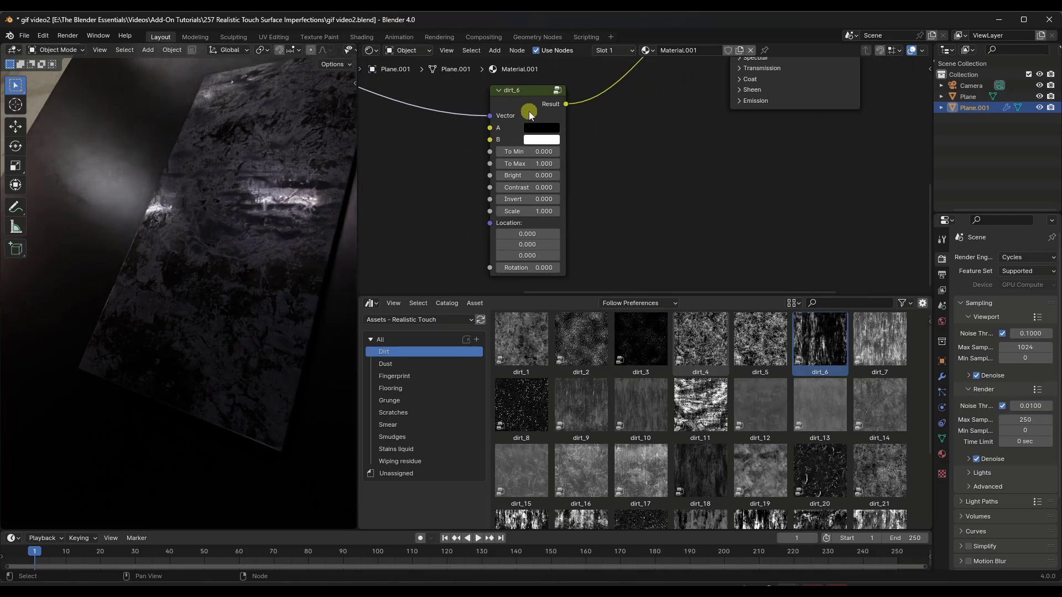
scroll(552, 114, "down", 2)
left_click(528, 118)
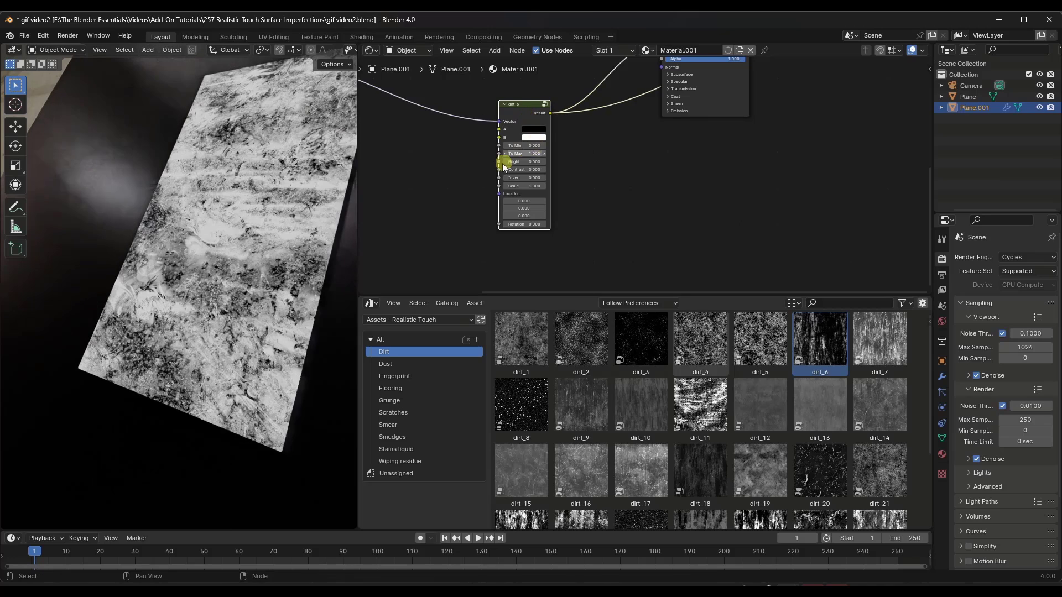
scroll(503, 163, "down", 2)
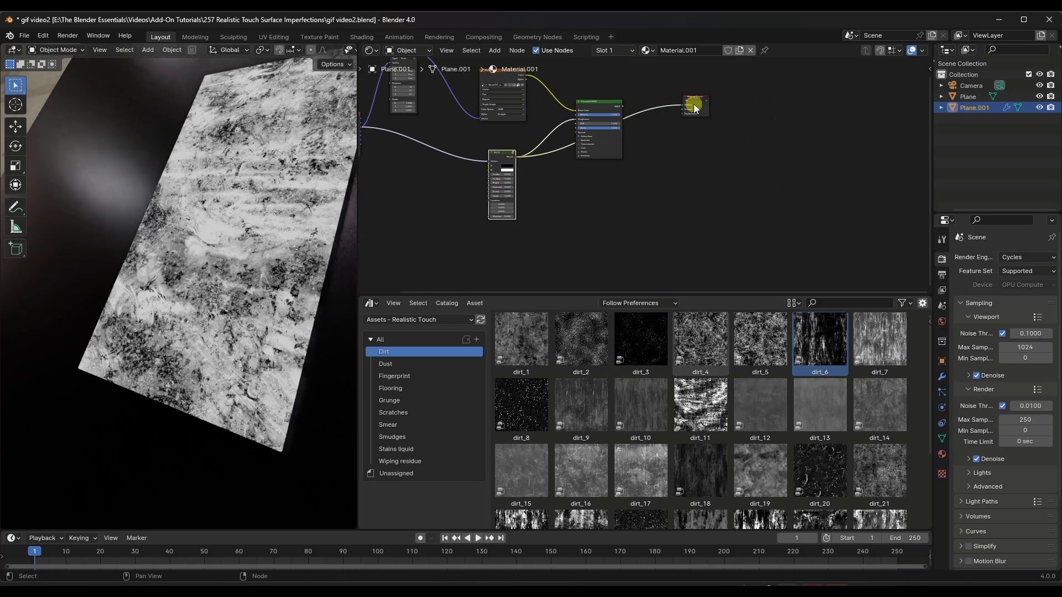
scroll(496, 175, "up", 1)
scroll(496, 176, "up", 3)
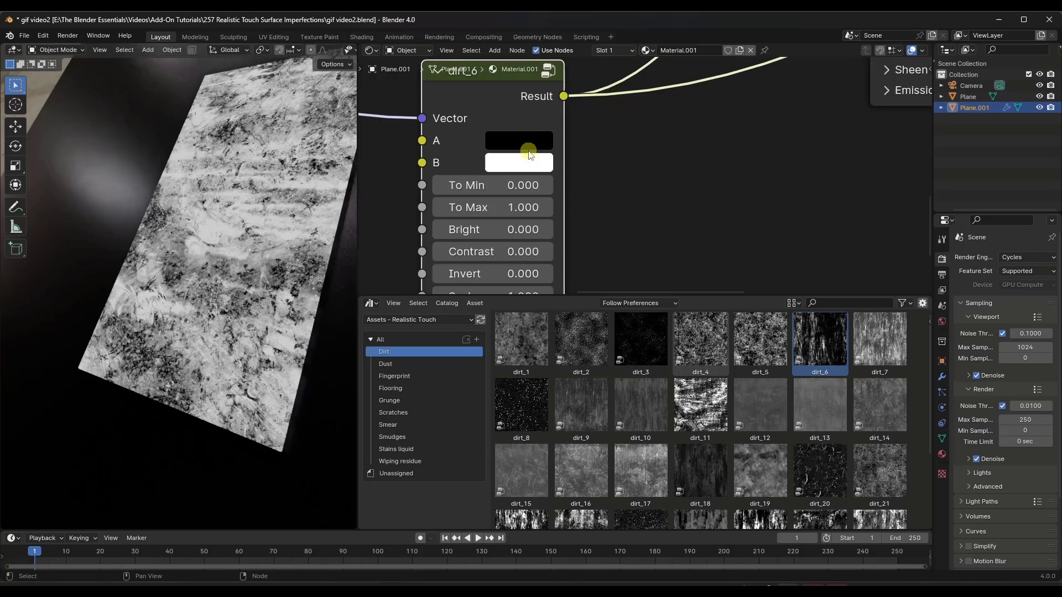
scroll(529, 154, "up", 1)
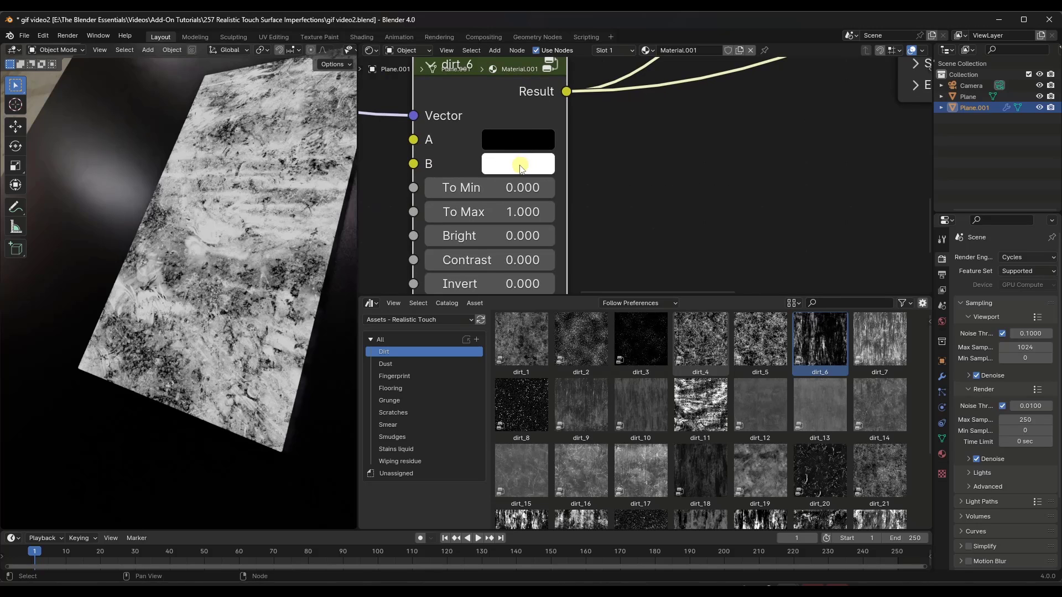
scroll(518, 168, "up", 1)
Try a darker and then a blue B colour on dirt_6, settling back on white.
left_click(518, 164)
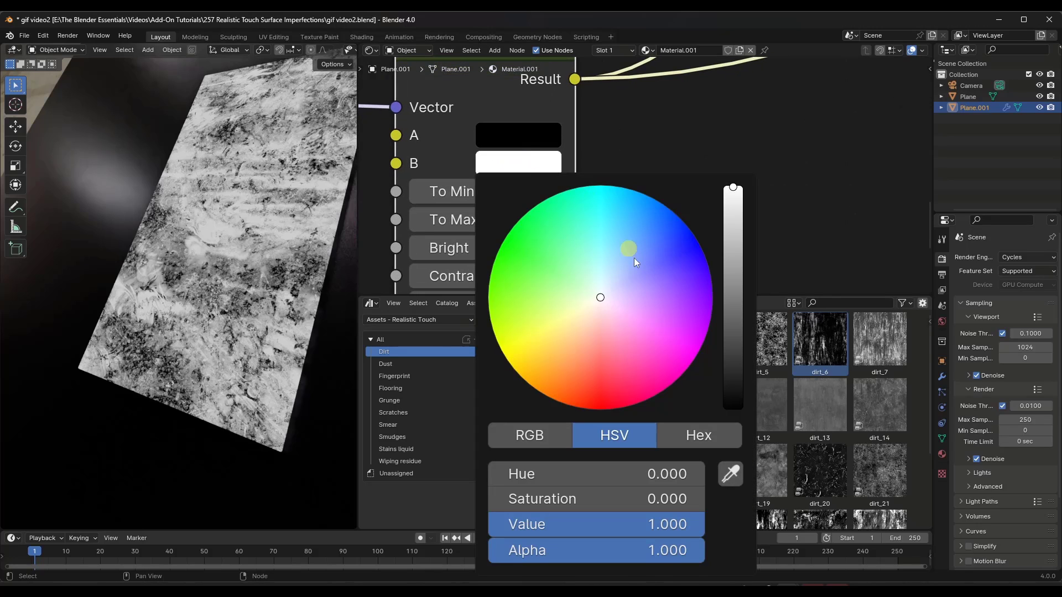
left_click_drag(748, 221, 732, 187)
left_click(603, 291)
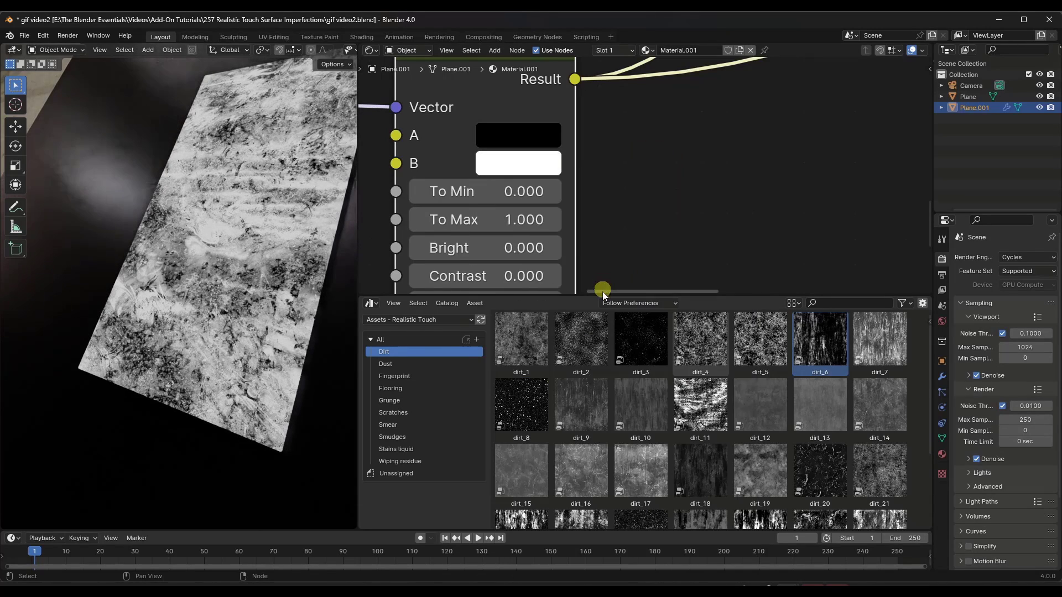
left_click(514, 165)
left_click_drag(628, 298, 597, 297)
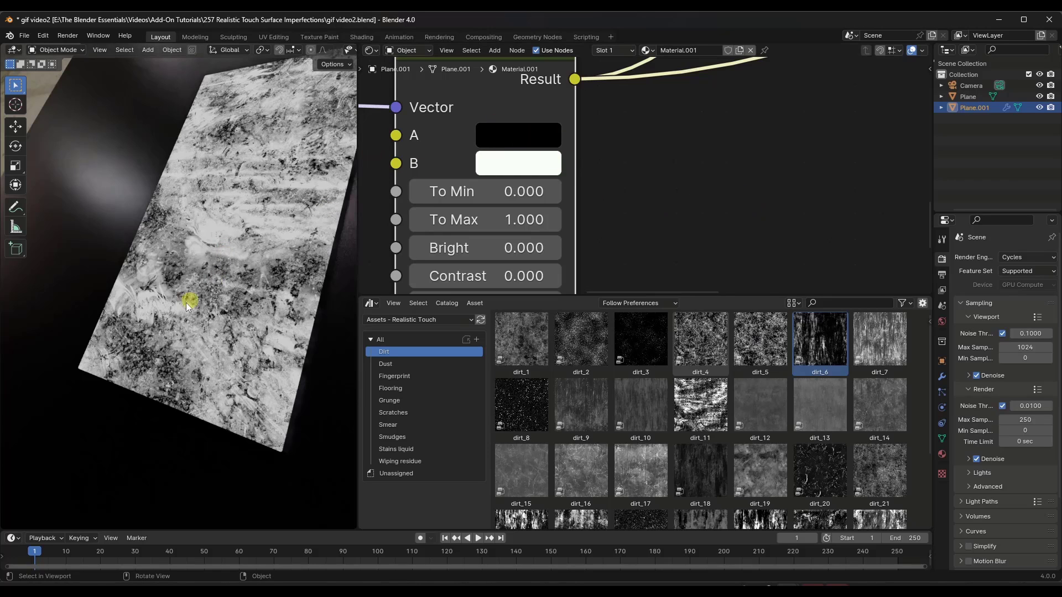
middle_click_drag(186, 303, 237, 185)
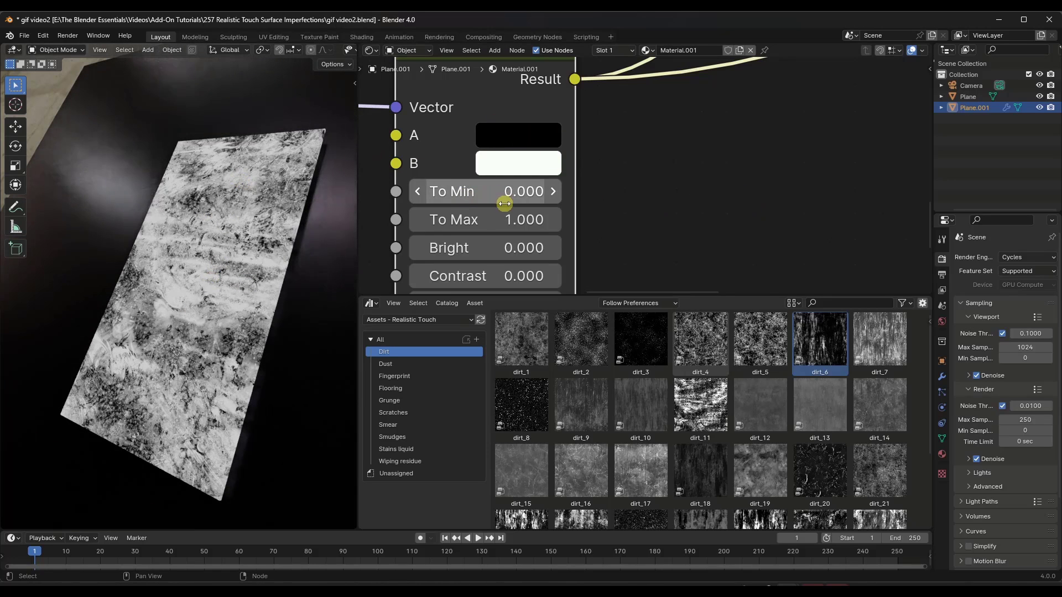
left_click(555, 191)
left_click(555, 191)
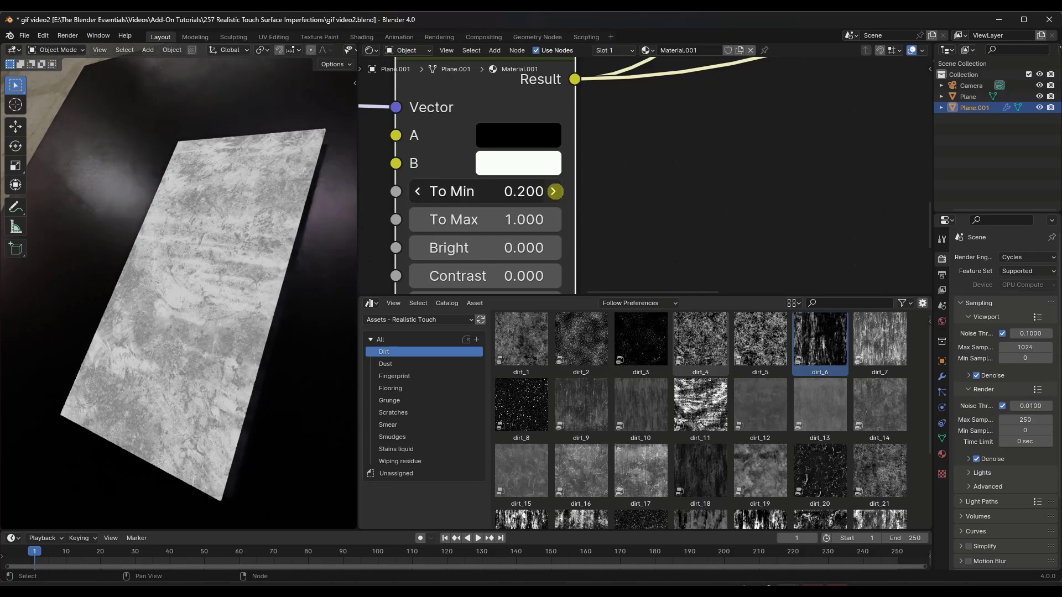
left_click(555, 192)
left_click(420, 192)
left_click(419, 192)
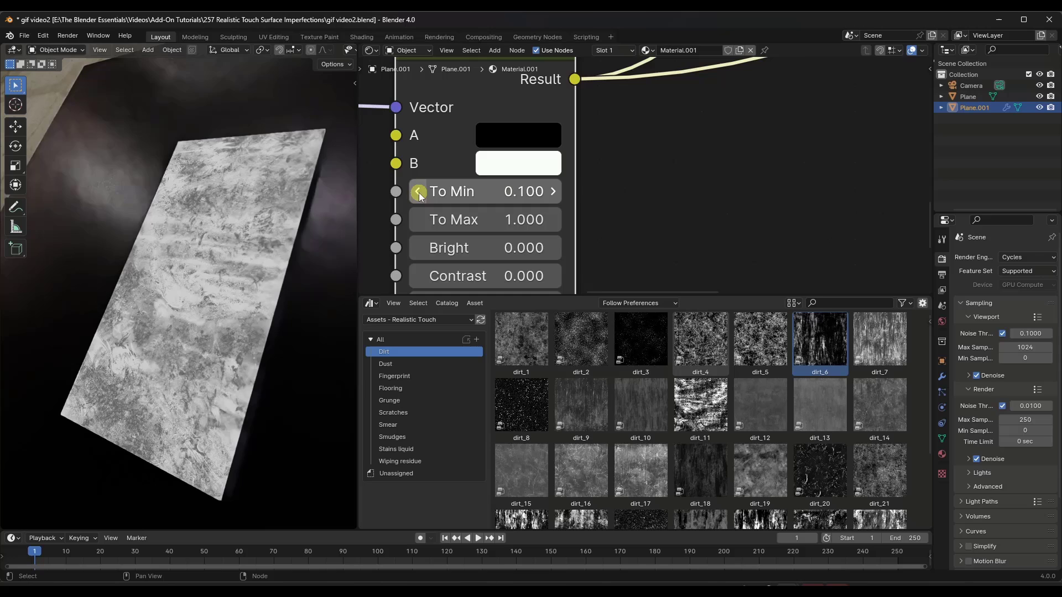
left_click(419, 192)
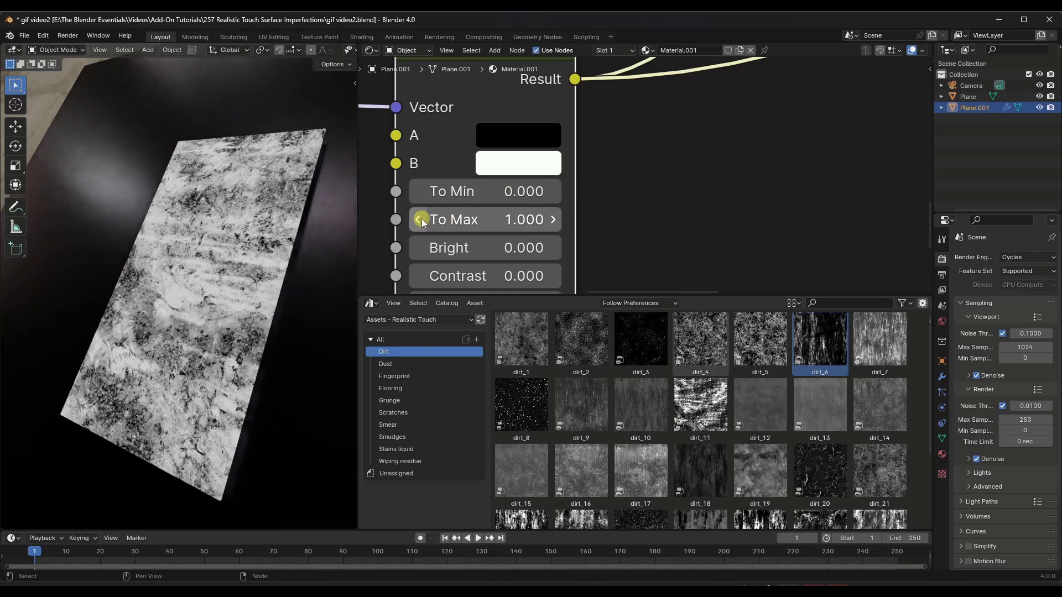
left_click(553, 191)
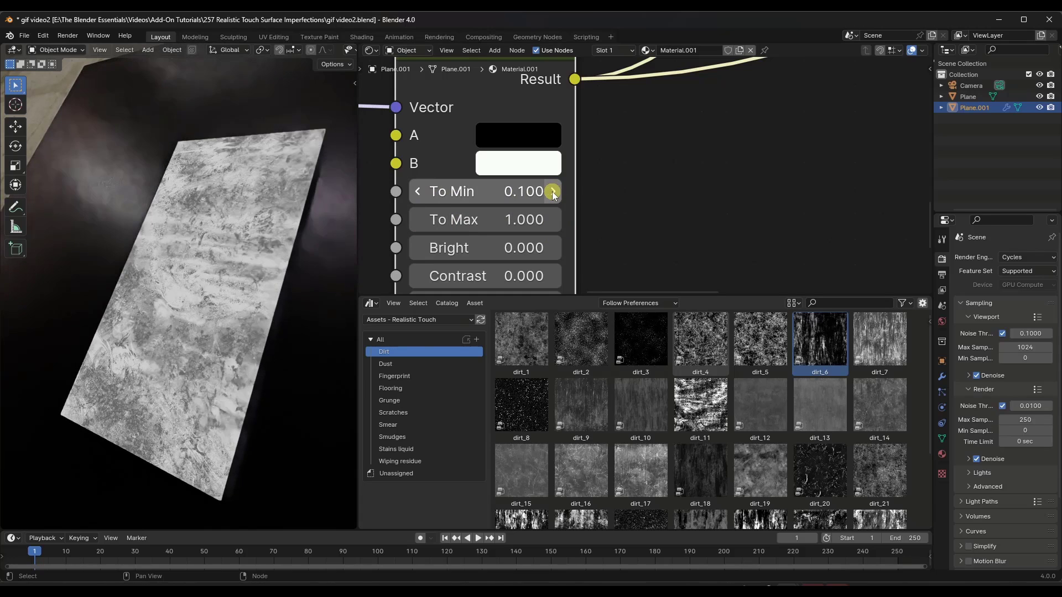
left_click(553, 191)
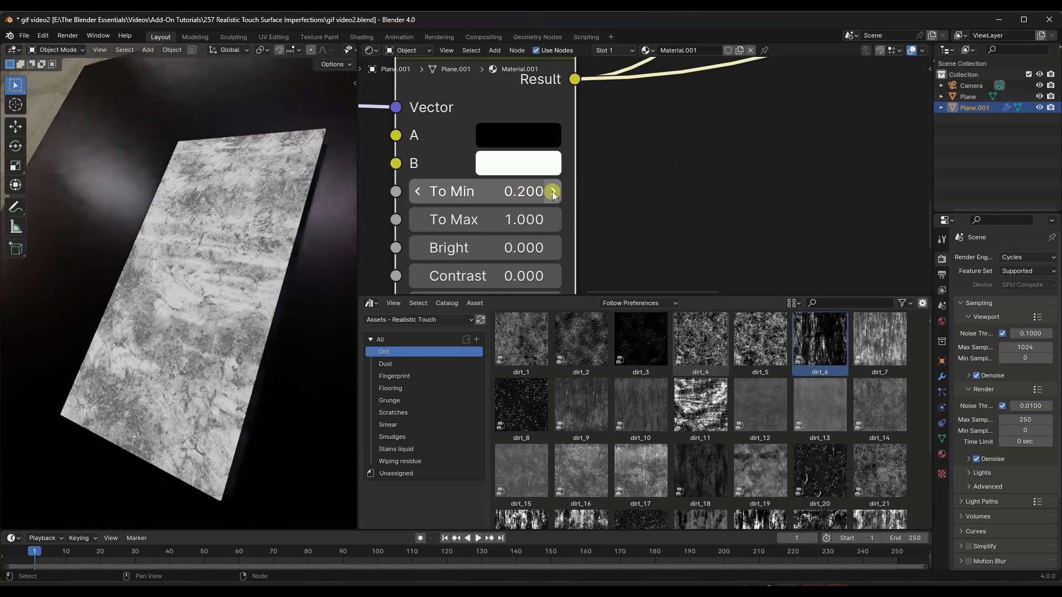
left_click(420, 192)
left_click(420, 192)
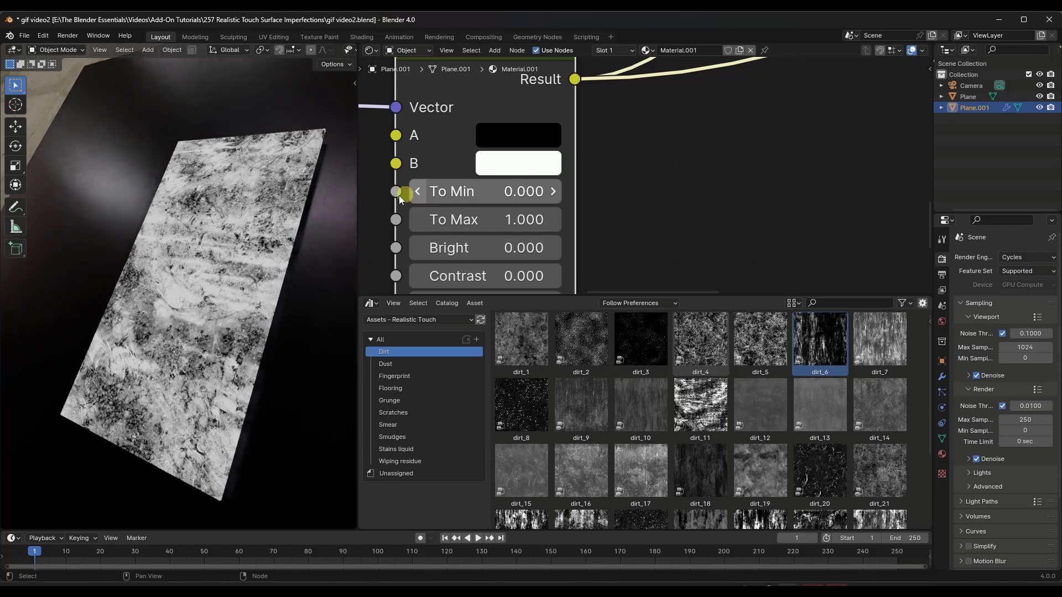
scroll(194, 201, "up", 3)
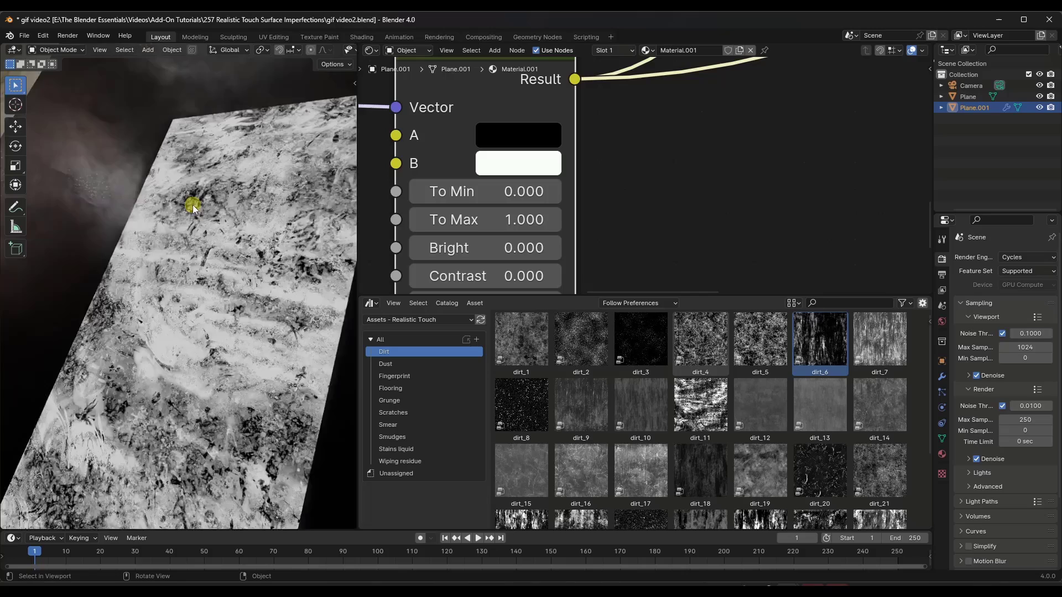
scroll(191, 205, "down", 1)
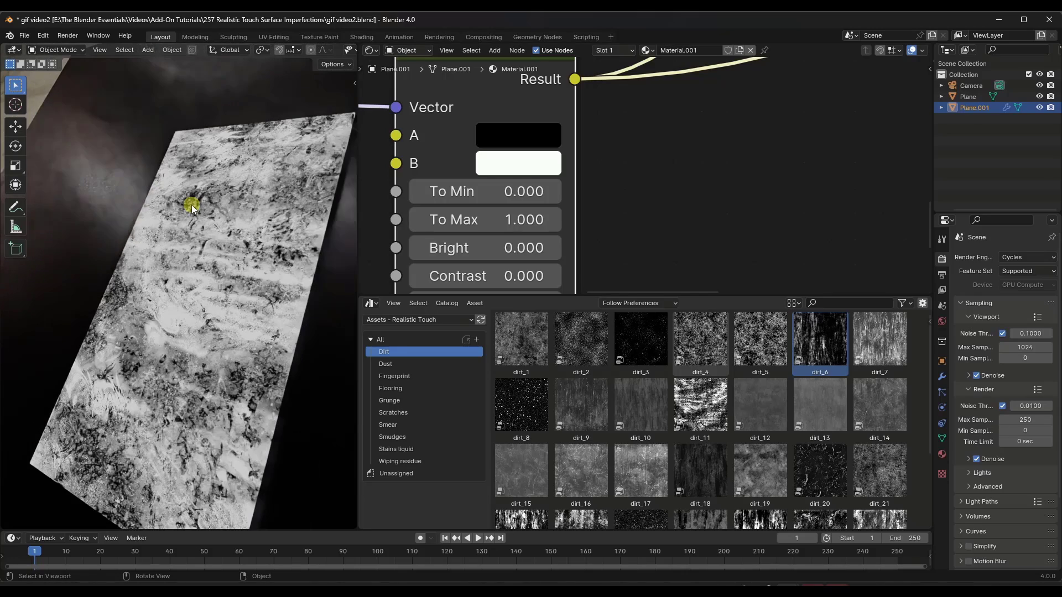
scroll(442, 249, "down", 7)
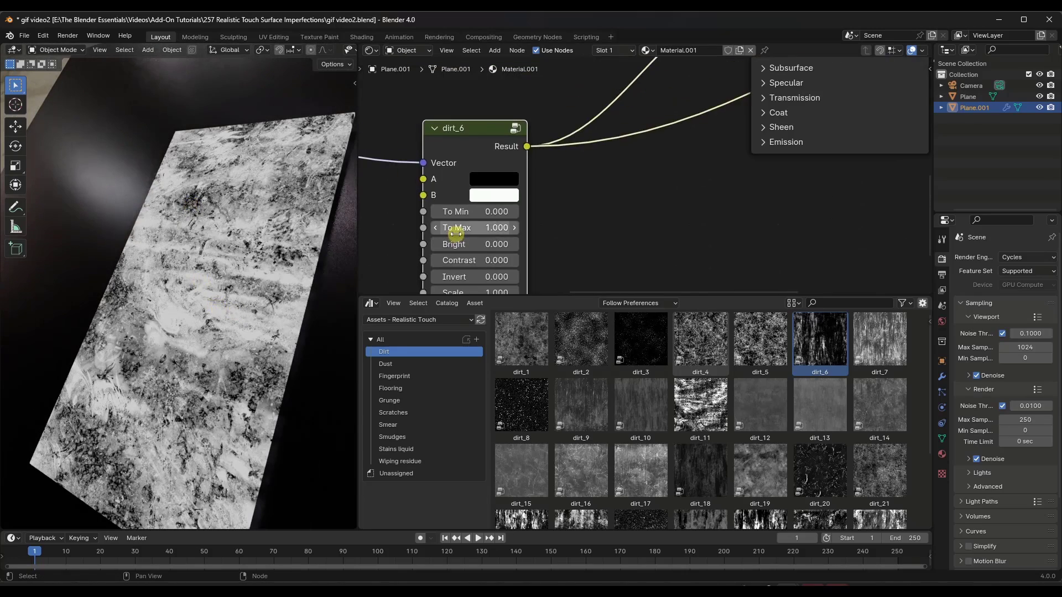
middle_click_drag(569, 153, 550, 156)
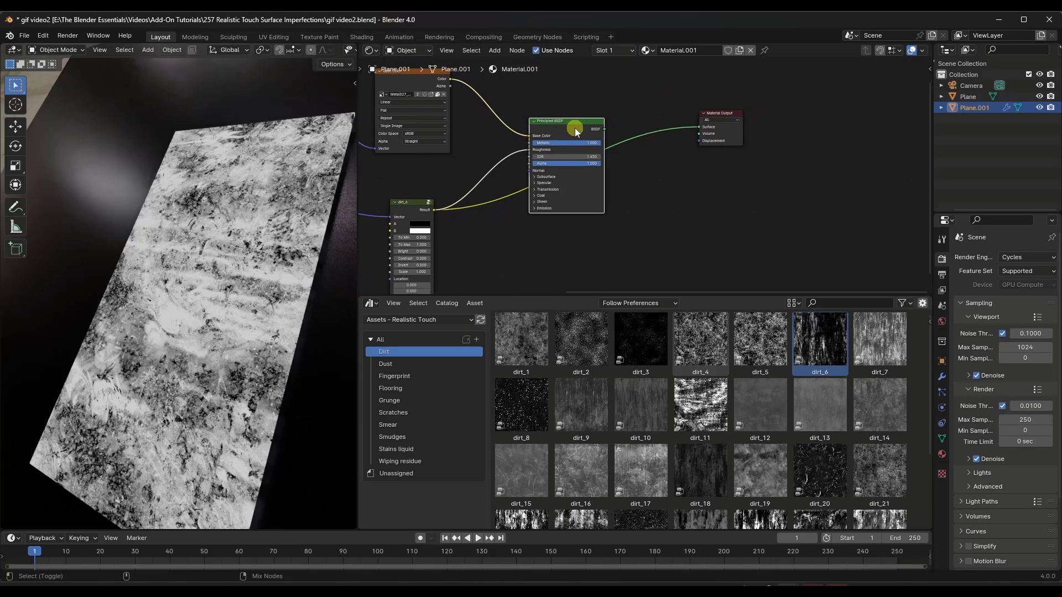
key("ctrl+z")
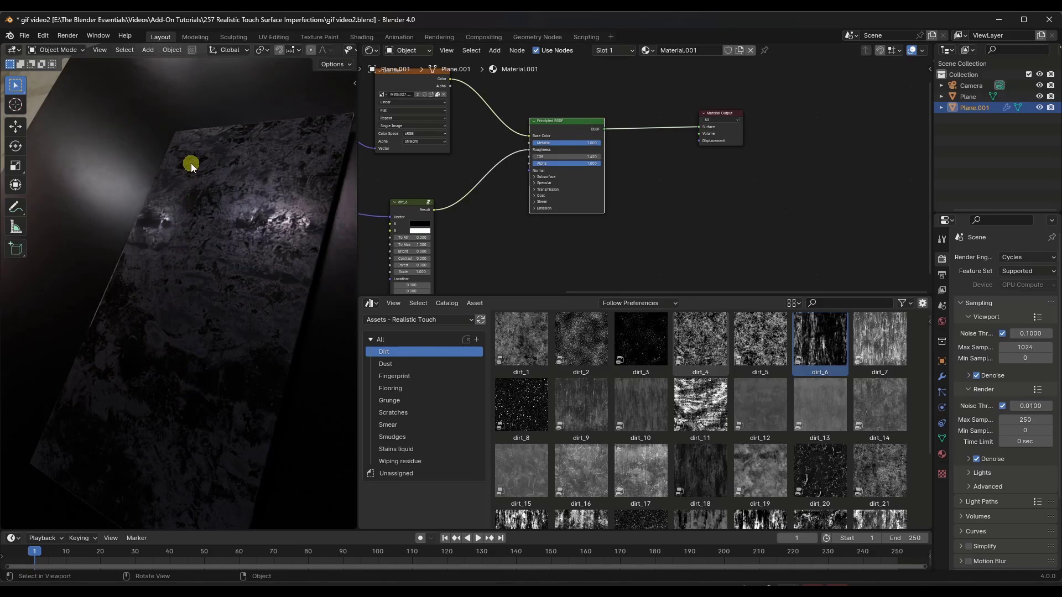
left_click(411, 208, "ctrl+shift")
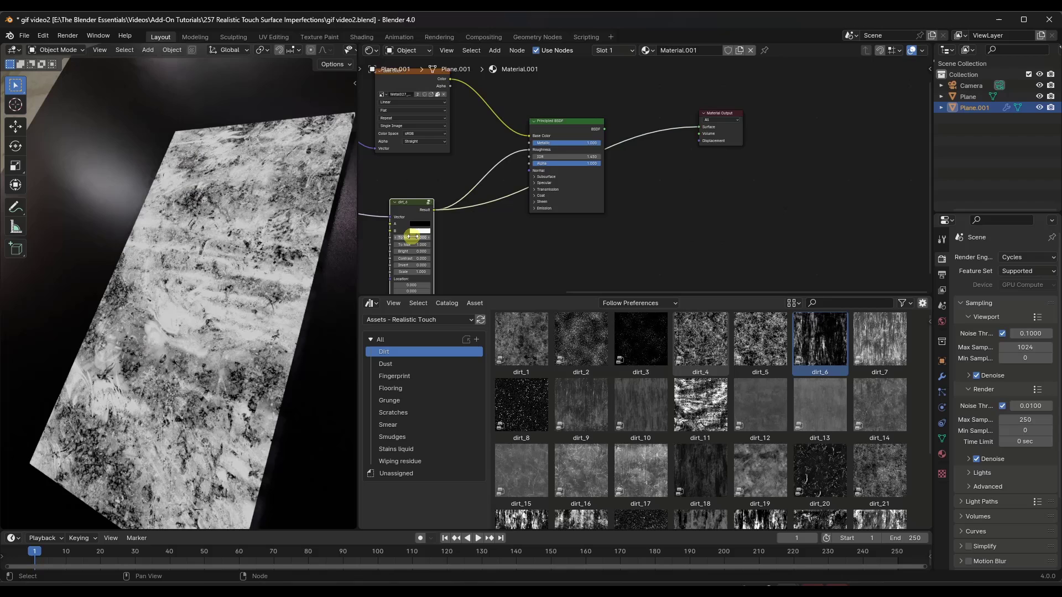
Step dirt_6's Bright up to 0.400 and back to 0, then test Invert and return it to 0.
scroll(415, 244, "up", 5)
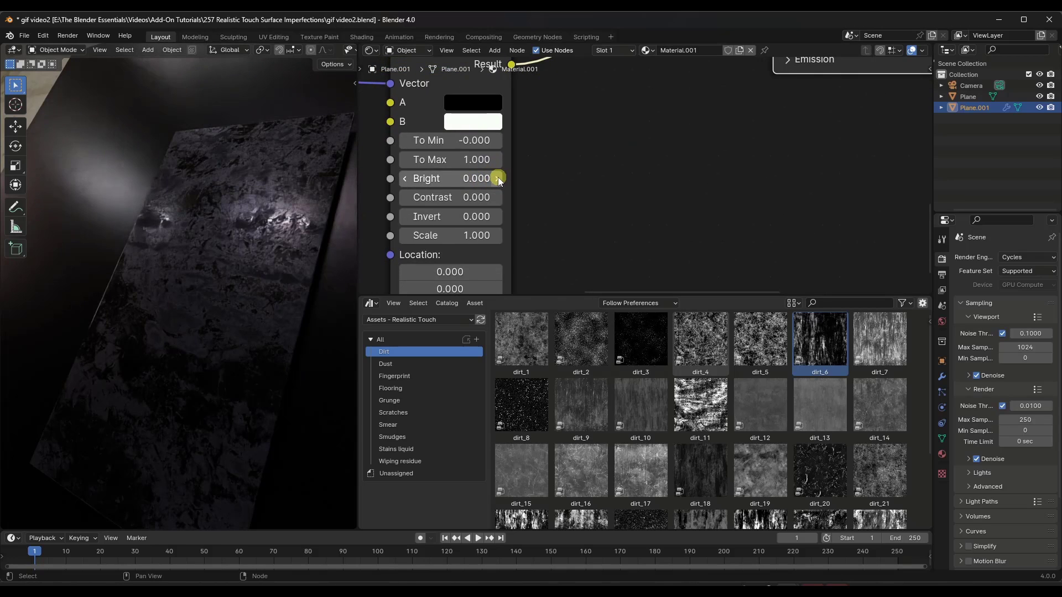
left_click(497, 178)
left_click(498, 179)
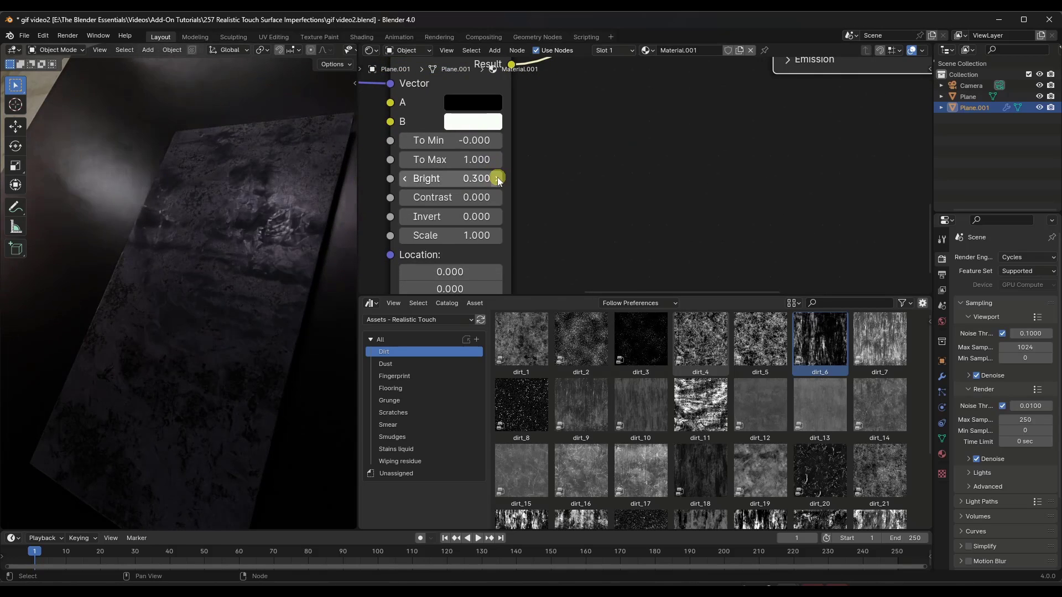
left_click(498, 179)
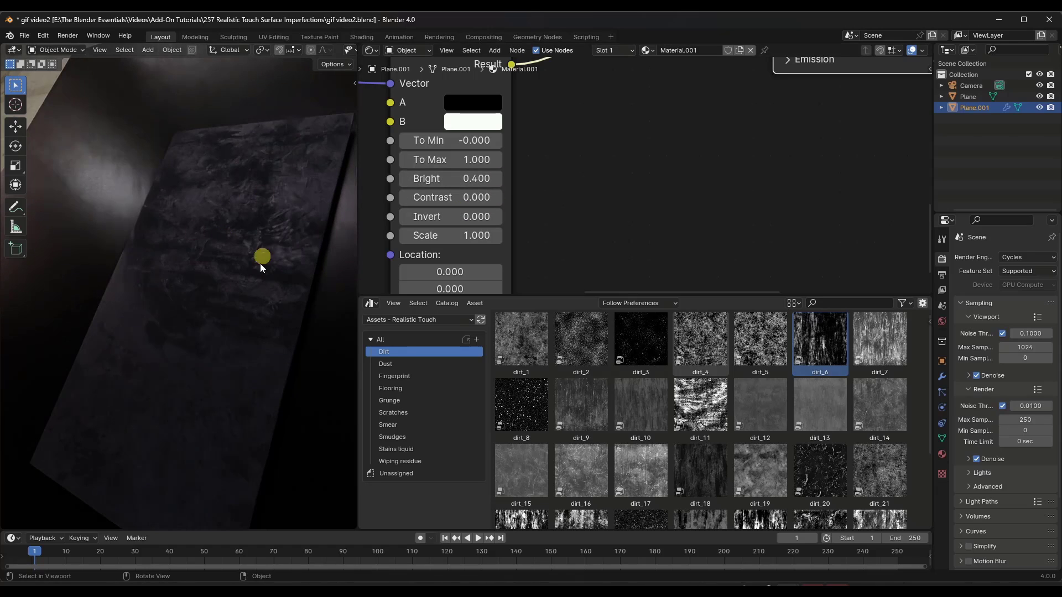
left_click(404, 179)
left_click(404, 179)
left_click(404, 178)
left_click(405, 178)
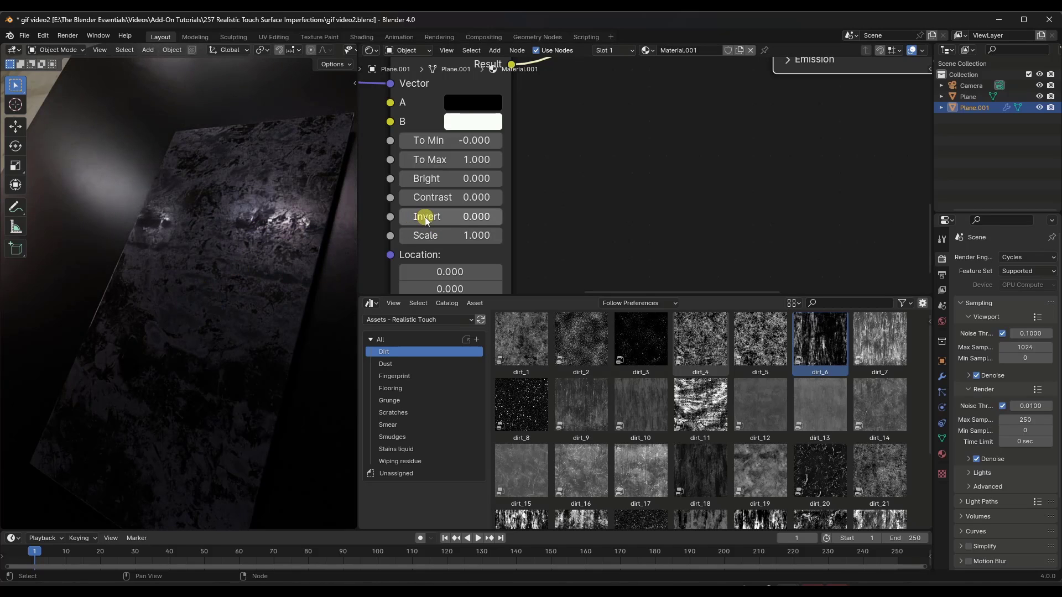
left_click_drag(426, 219, 567, 232)
left_click_drag(433, 222, 344, 220)
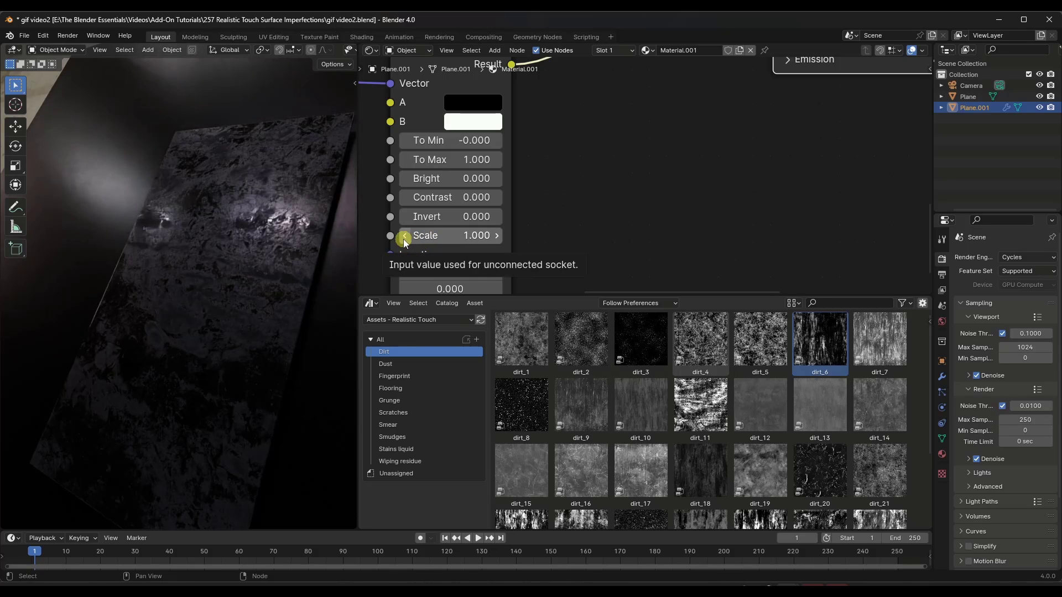
Drop fingerprint_5 from the Fingerprint catalog onto Roughness and feed it Texture Coordinate UV.
scroll(505, 208, "down", 4)
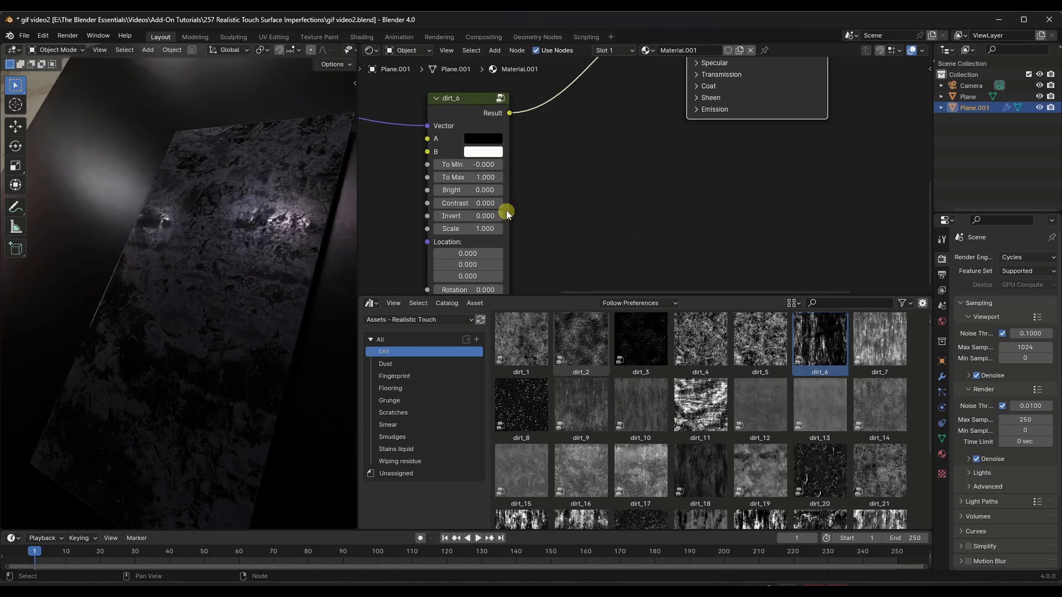
left_click_drag(478, 145, 472, 274)
scroll(656, 446, "down", 4)
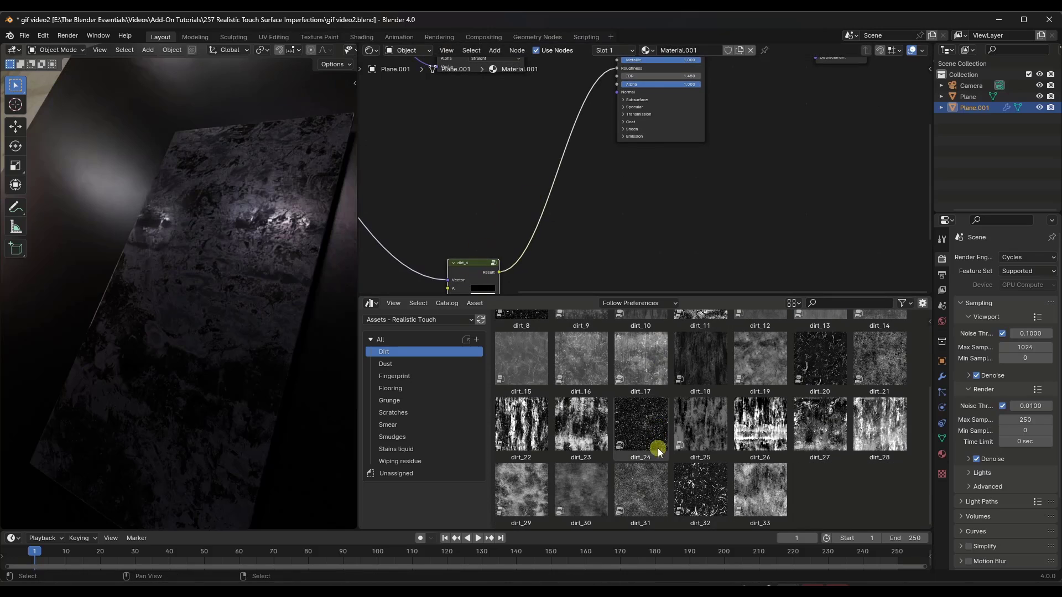
left_click(393, 377)
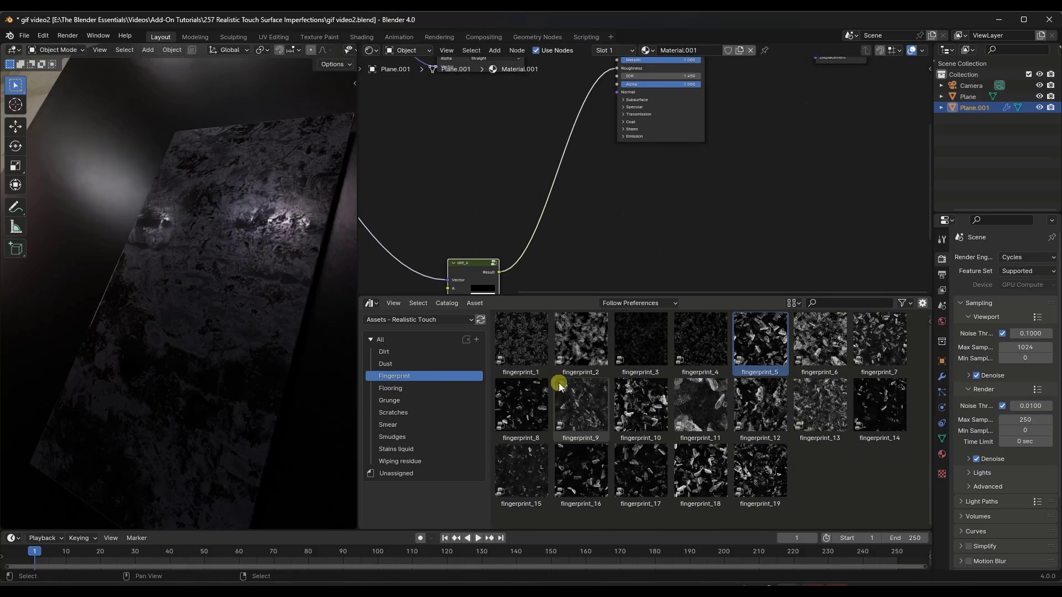
left_click_drag(744, 360, 614, 132)
scroll(439, 166, "down", 5)
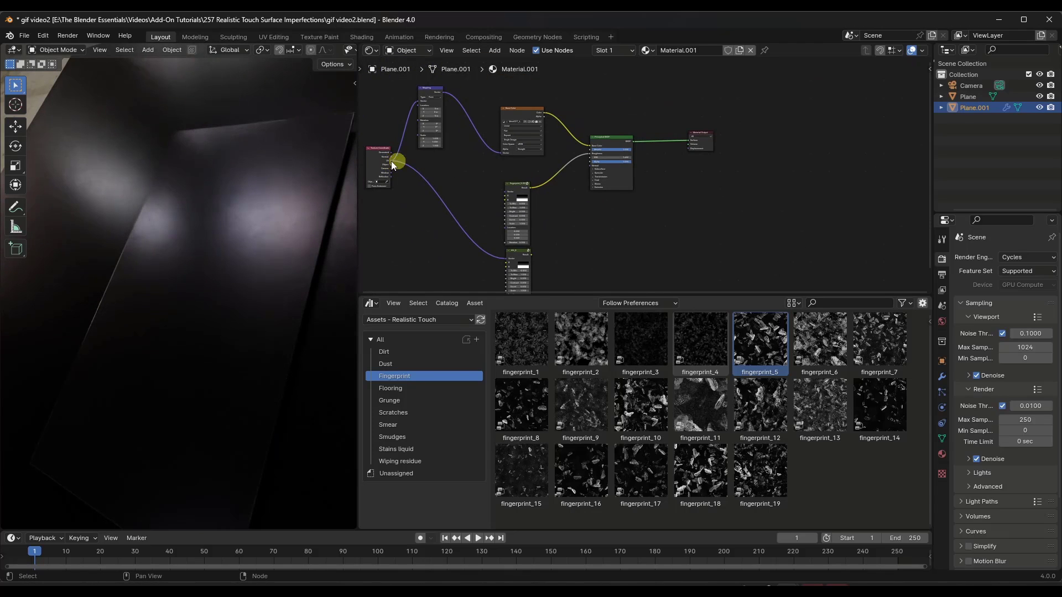
left_click_drag(390, 161, 506, 192)
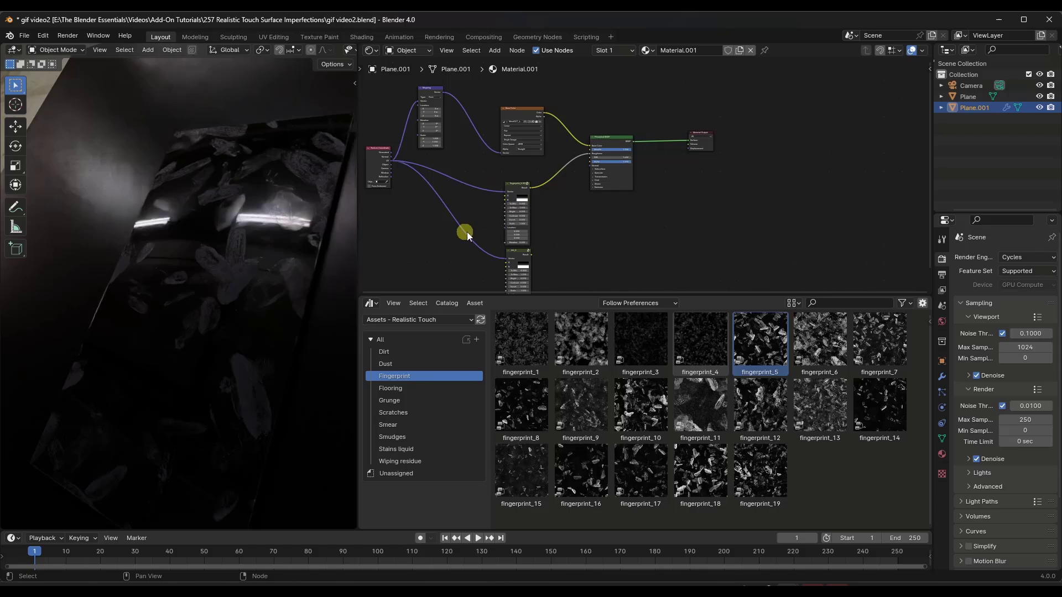
scroll(545, 232, "up", 9)
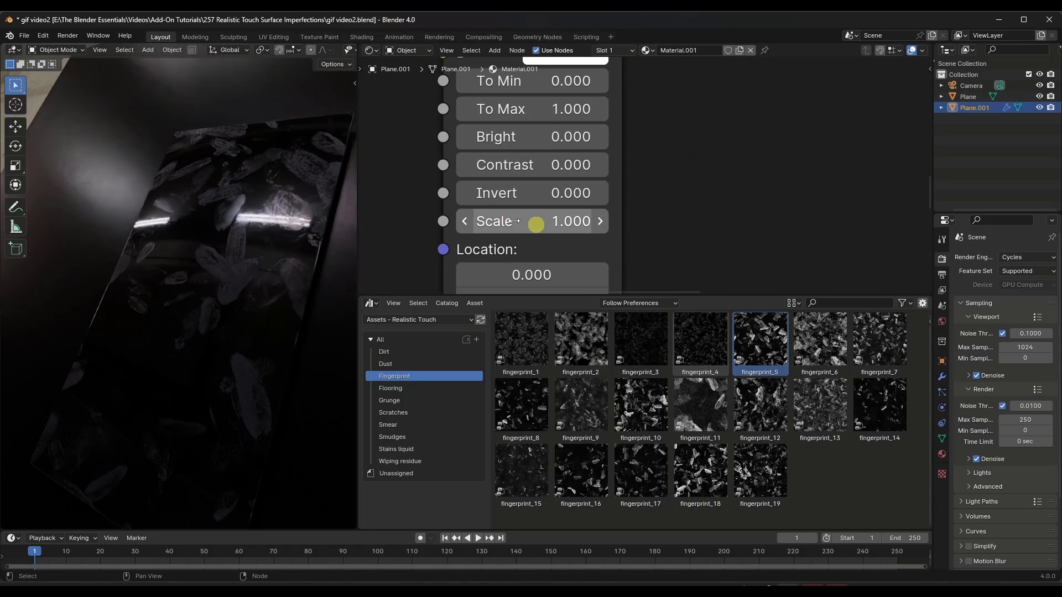
Nudge fingerprint_5's Scale up in steps, then drag it to settle at 0.400.
left_click(602, 221)
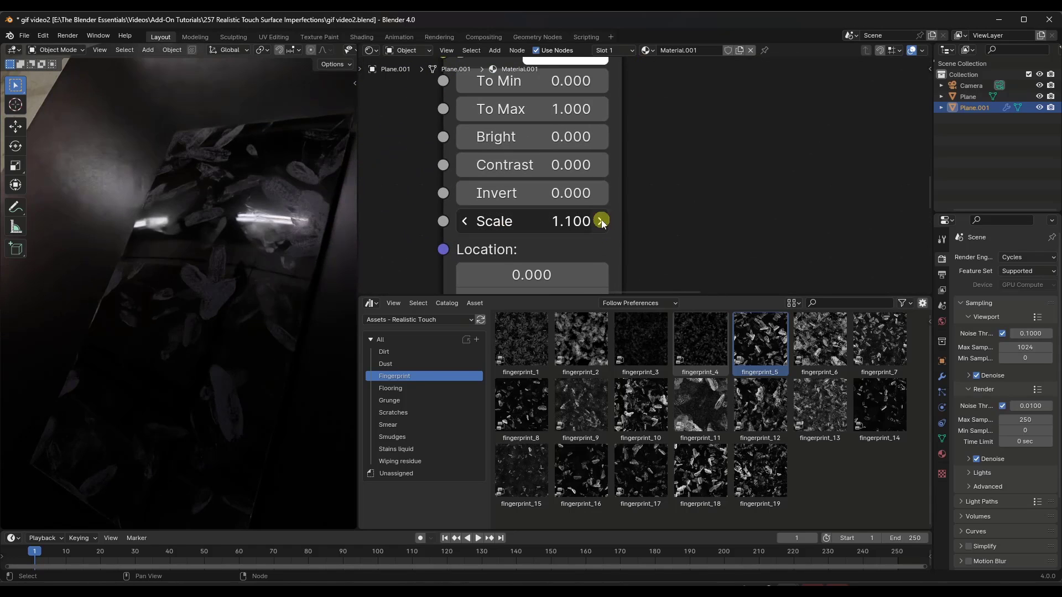
left_click(602, 221)
left_click(601, 220)
left_click(602, 220)
left_click(601, 220)
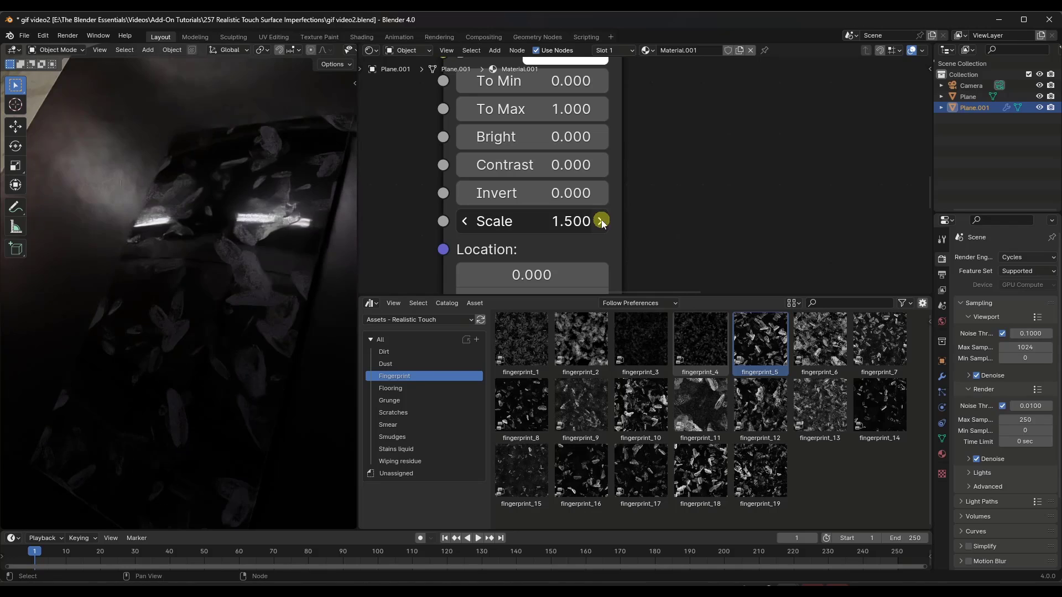
left_click(602, 221)
mouse_move(511, 222)
left_mouse_down()
mouse_move(582, 225)
mouse_move(516, 221)
left_mouse_up()
left_click(245, 276)
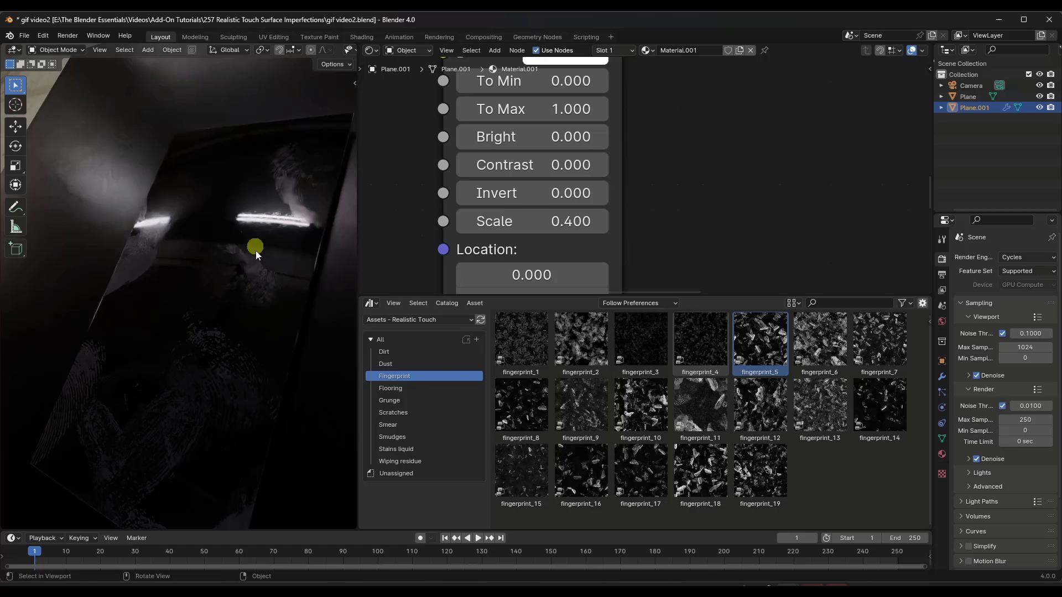
scroll(544, 160, "down", 2)
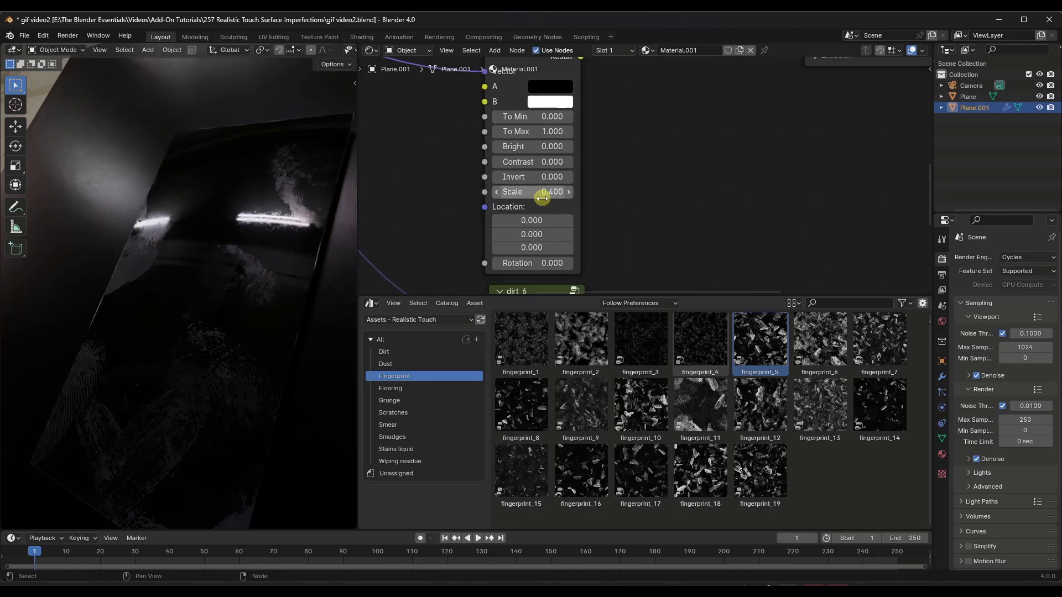
Step fingerprint_5's Scale back up to 1.000.
left_click(575, 187)
left_click(576, 187)
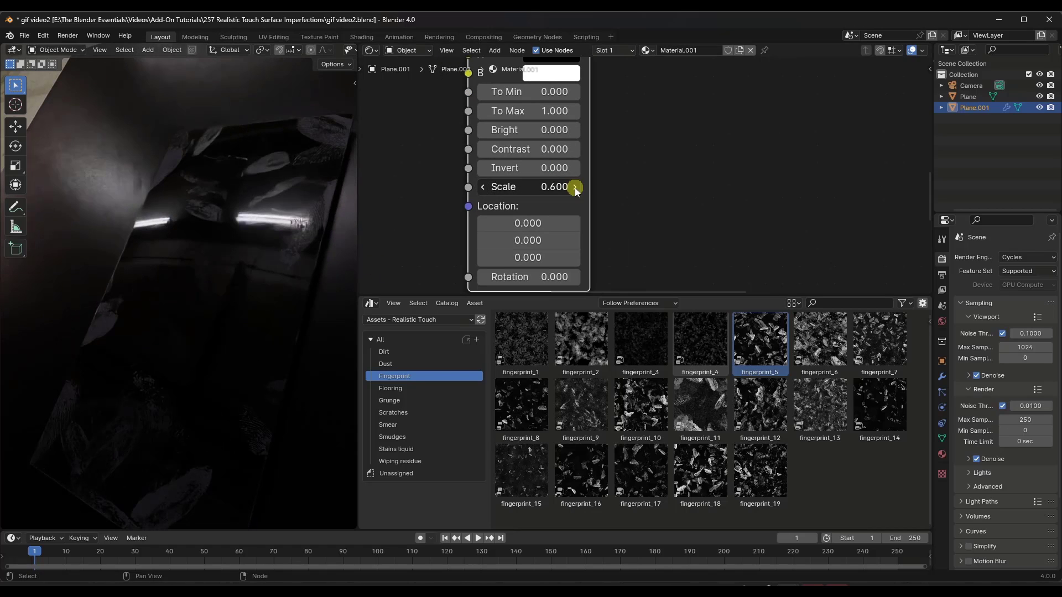
left_click(575, 188)
left_click(575, 187)
left_click(575, 188)
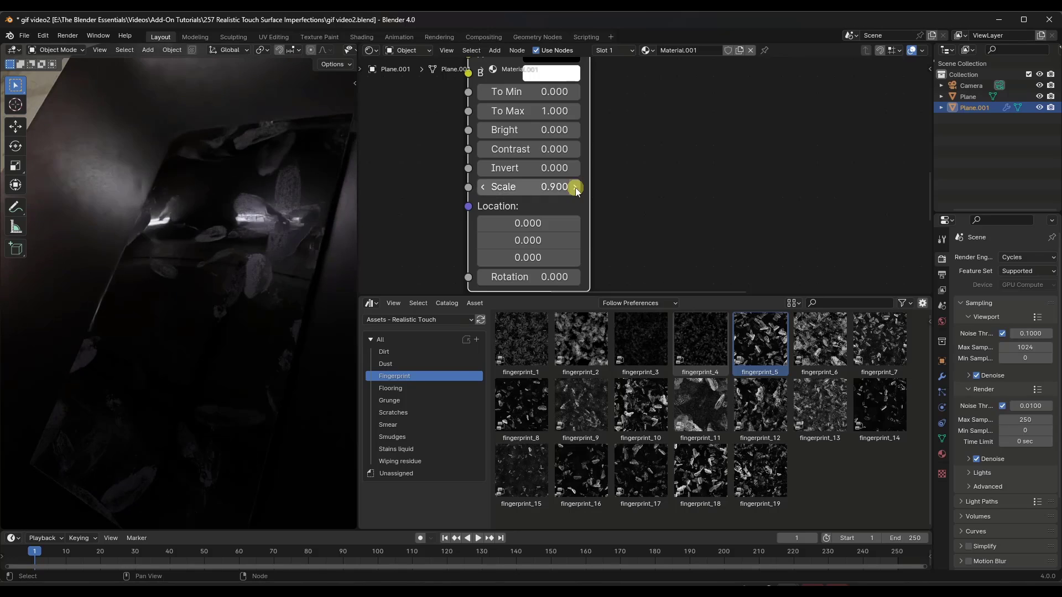
left_click(575, 187)
Offset fingerprint_5 to Location -0.900, 3.500 and set its Rotation to 0.800.
left_click(529, 223)
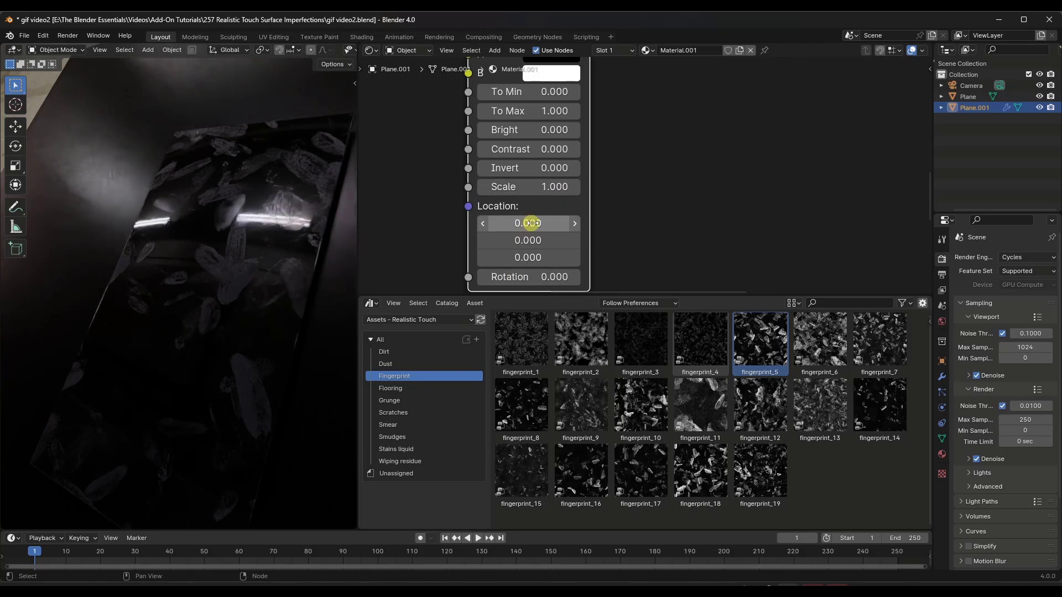
type("3.2")
key("Return")
mouse_move(560, 223)
left_mouse_down()
mouse_move(575, 223)
mouse_move(534, 223)
mouse_move(533, 237)
mouse_move(548, 239)
left_mouse_up()
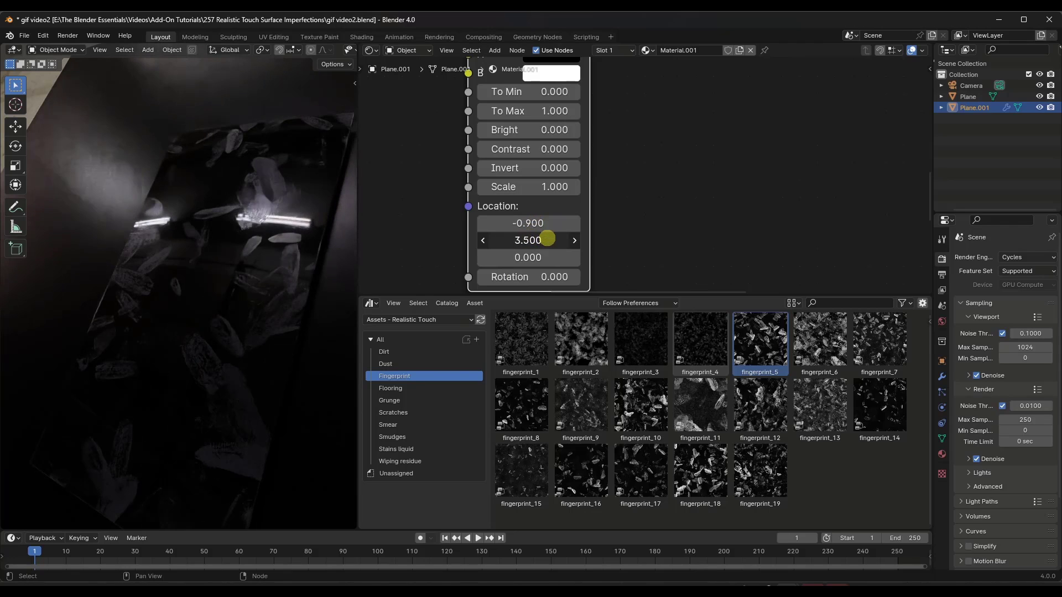
left_click_drag(539, 280, 534, 277)
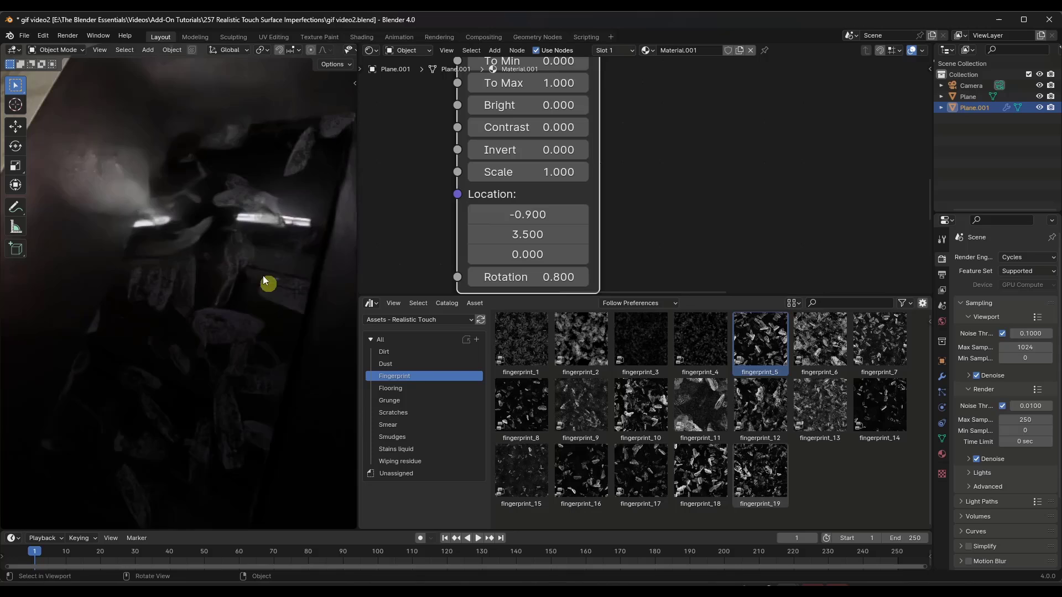
left_click(394, 412)
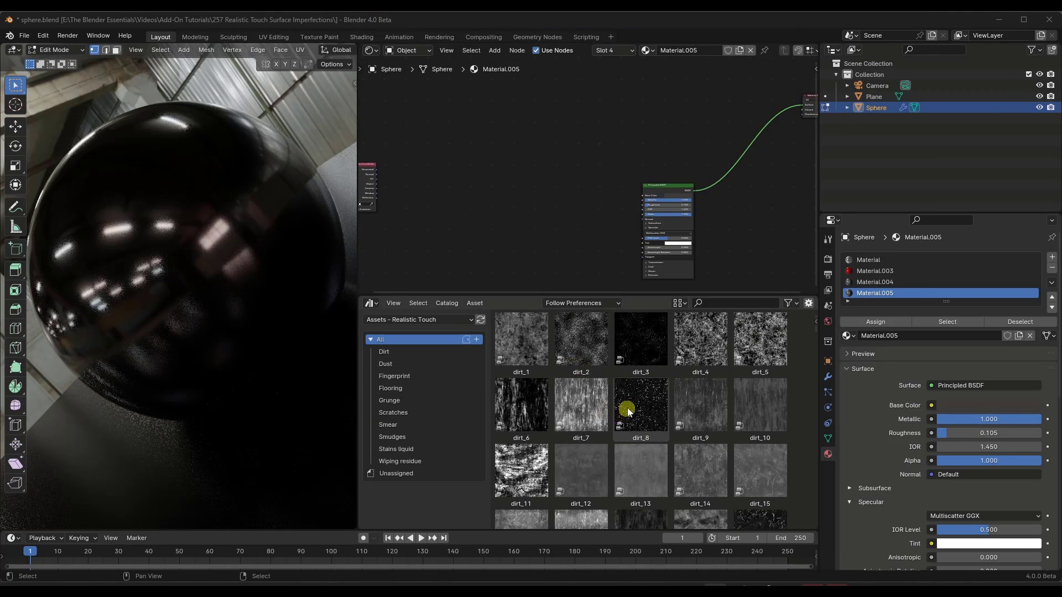
Drop the stains_liquid_20 asset onto the Principled BSDF Roughness input of Material.005.
scroll(645, 412, "down", 12)
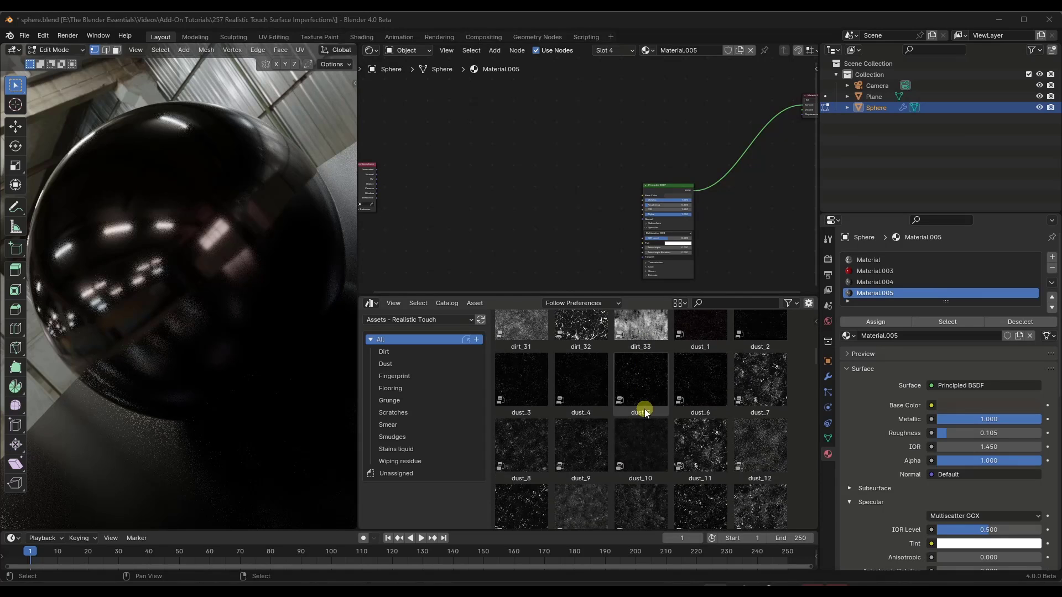
scroll(645, 412, "down", 15)
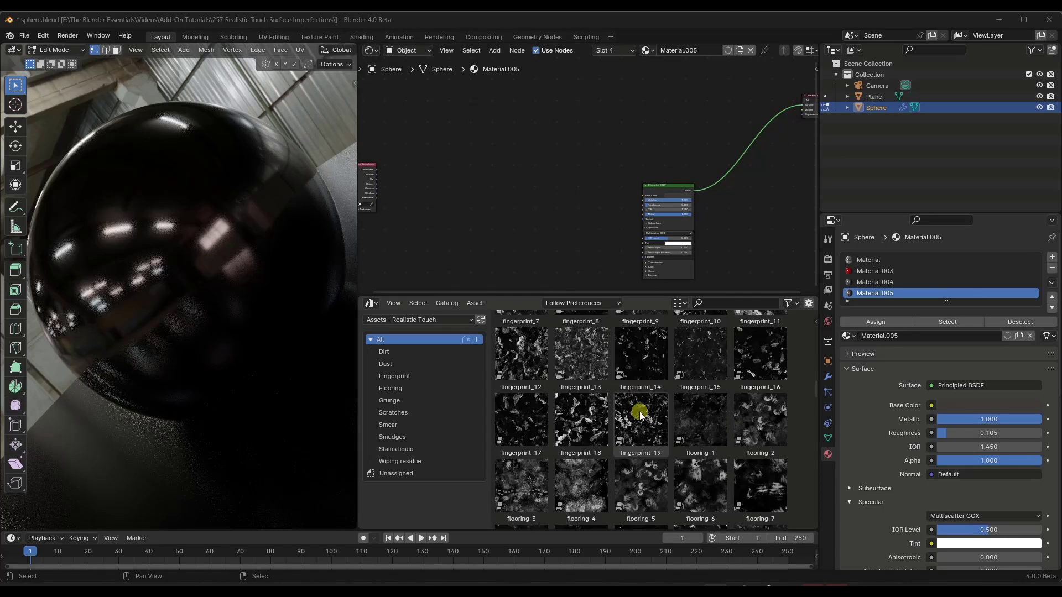
scroll(638, 418, "down", 6)
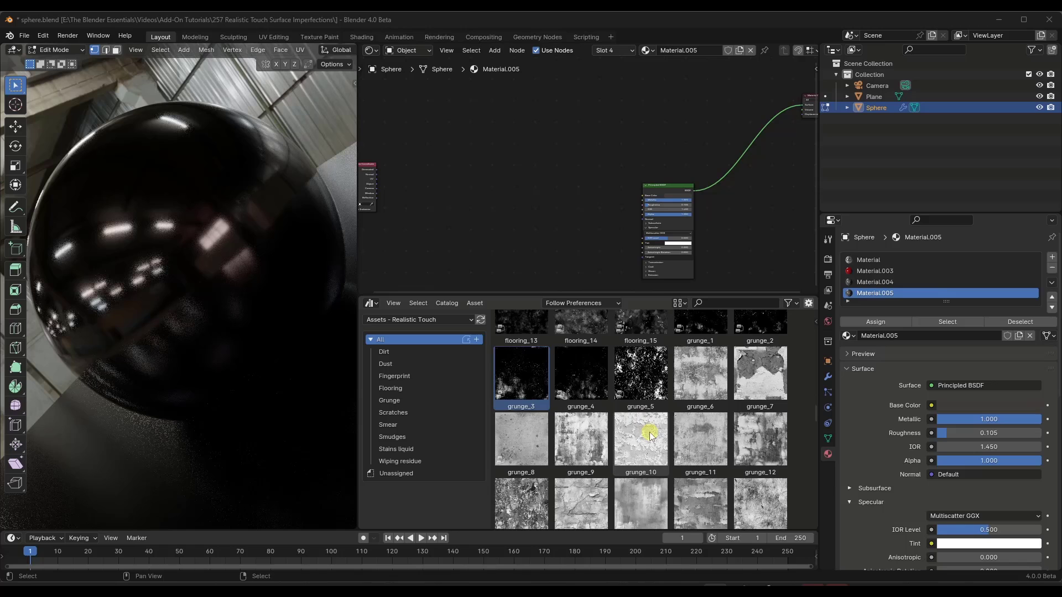
scroll(650, 436, "down", 15)
scroll(643, 398, "down", 6)
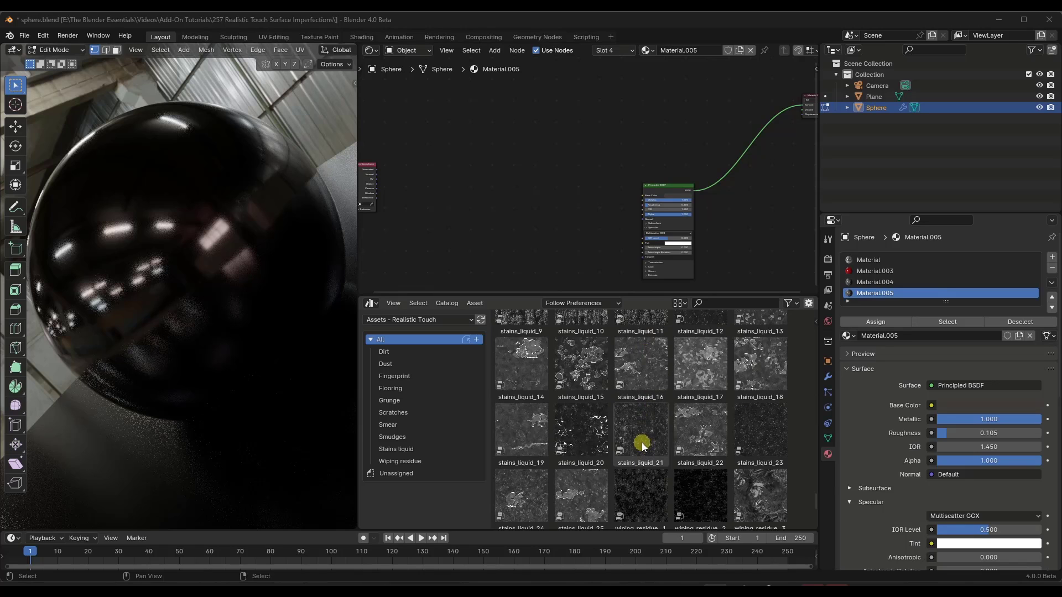
left_click_drag(590, 387, 735, 156)
scroll(566, 244, "up", 4)
scroll(680, 176, "down", 4)
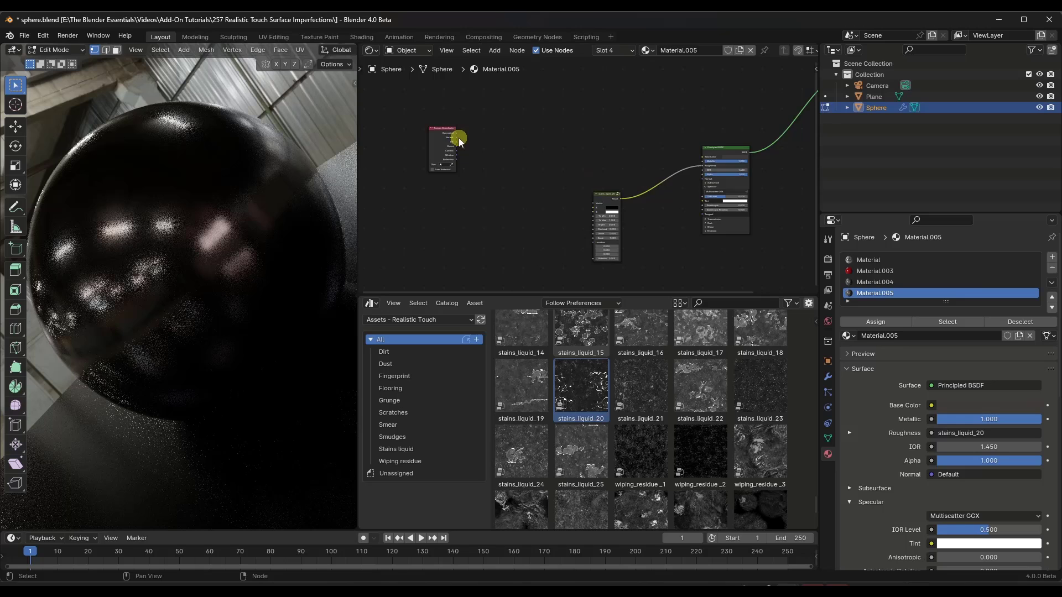
scroll(458, 140, "up", 1)
Link Texture Coordinate UV to stains_liquid_20's Vector and shift that node further left.
left_click_drag(456, 142, 627, 220)
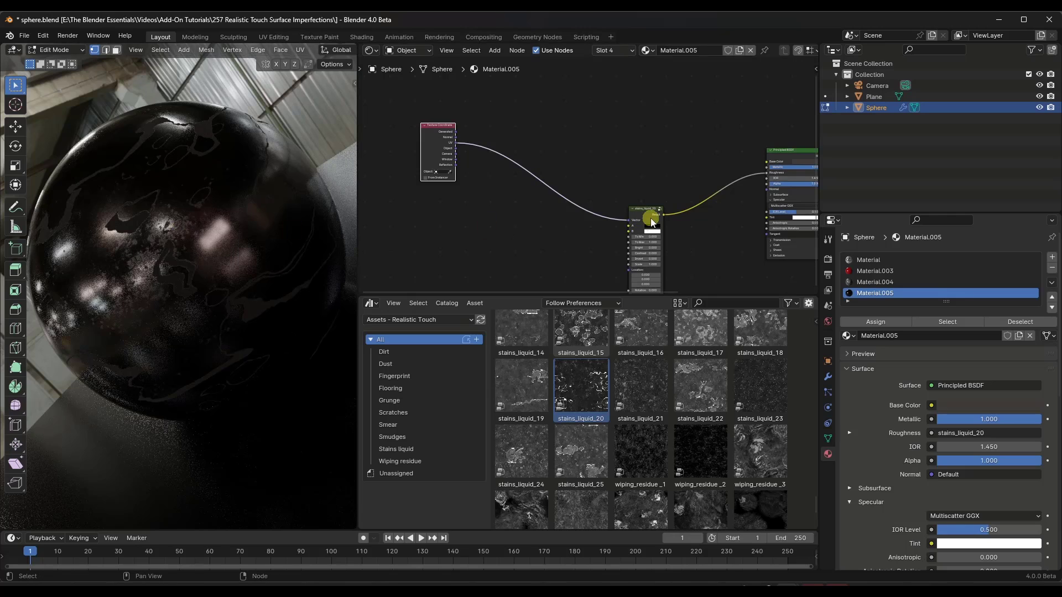
left_click_drag(651, 216, 593, 223)
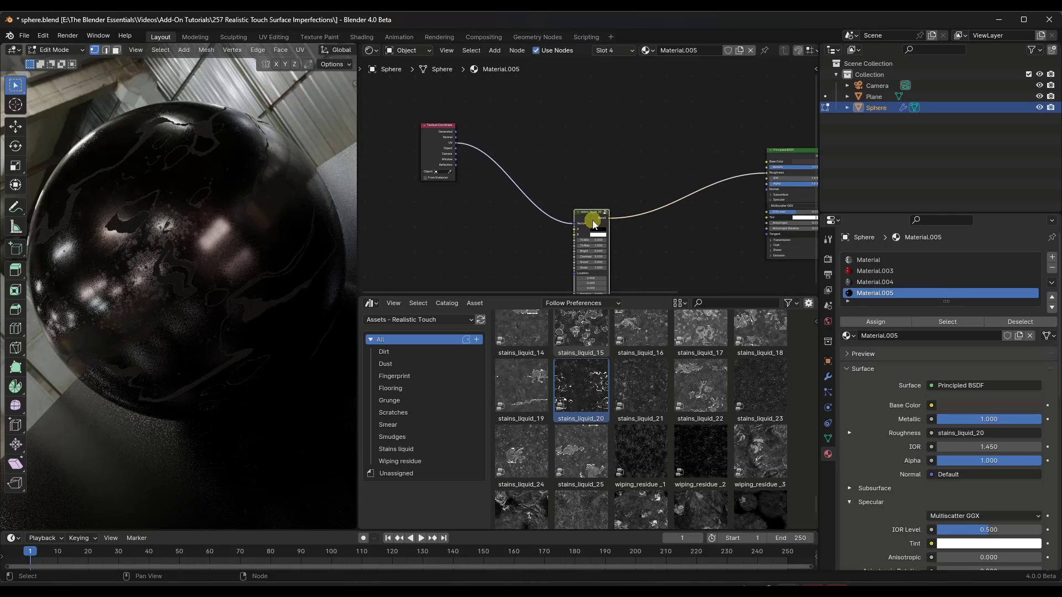
scroll(657, 430, "up", 5)
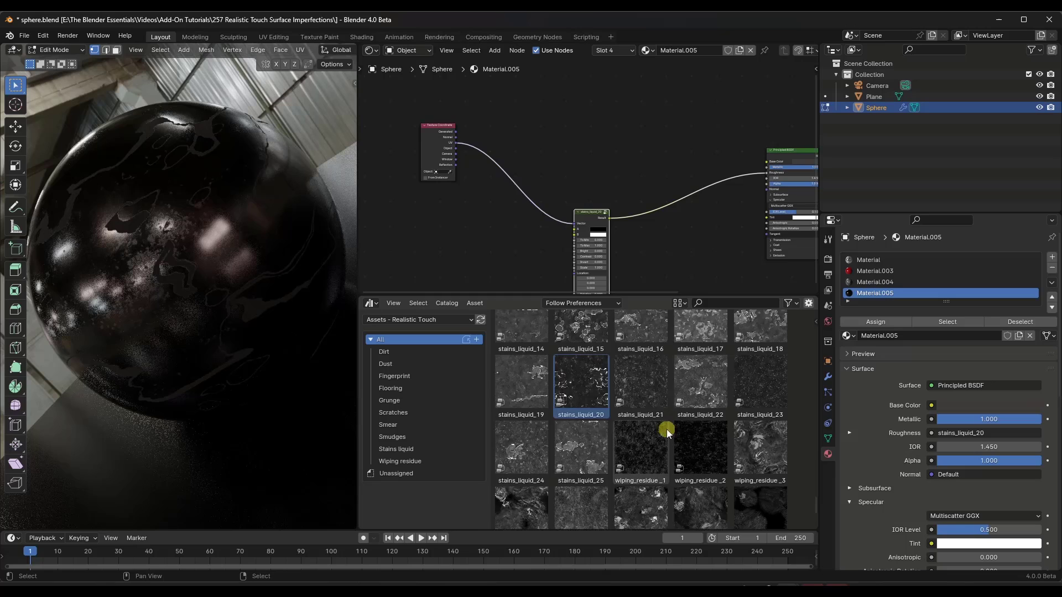
scroll(665, 429, "up", 10)
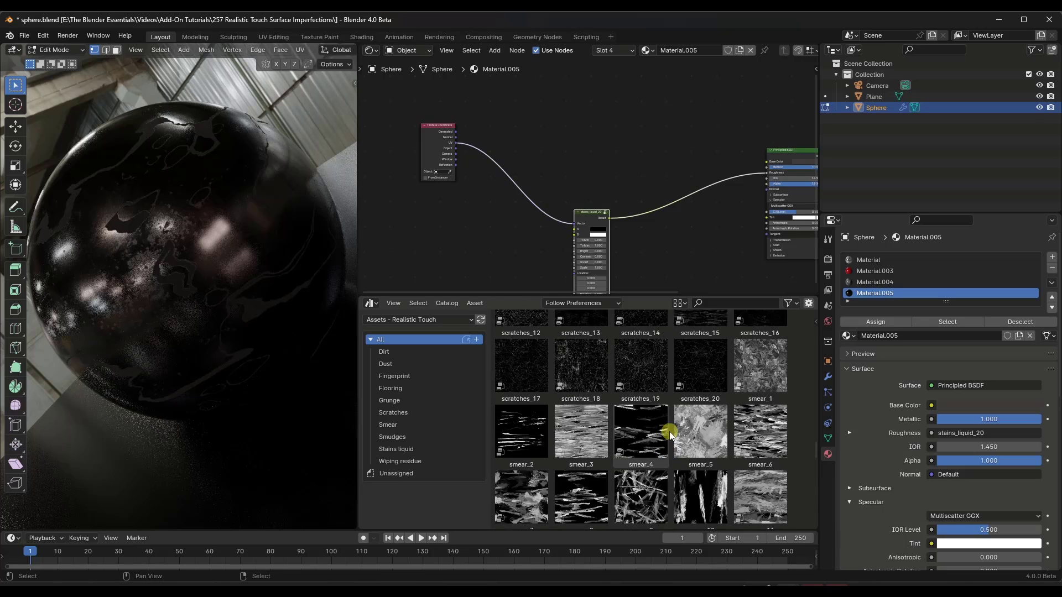
scroll(658, 436, "up", 15)
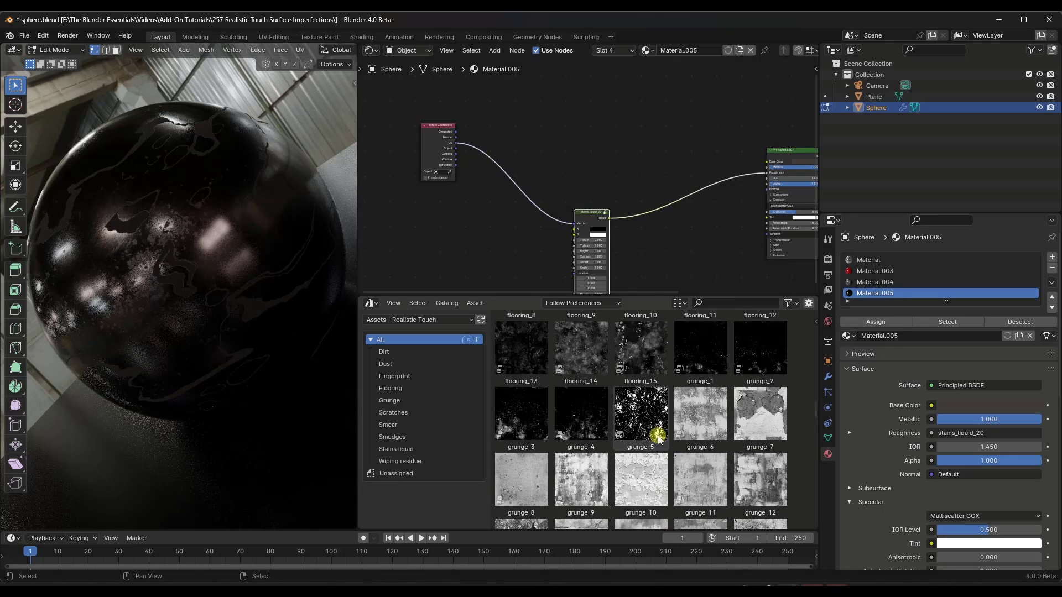
scroll(658, 440, "up", 15)
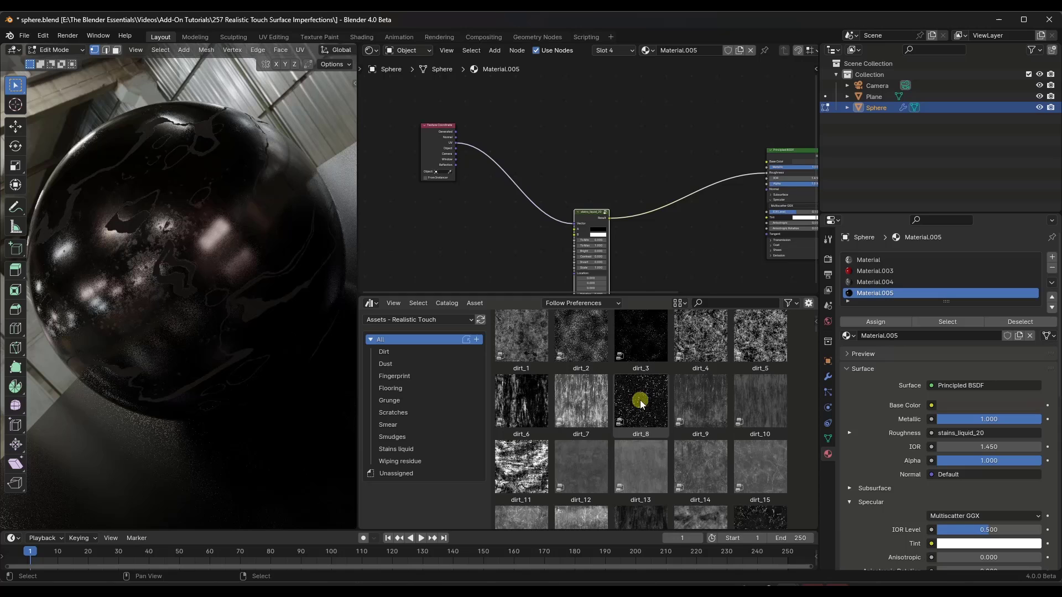
Add a UV-mapped dirt_8 texture, try it on Roughness, then restore stains_liquid_20 there.
left_click_drag(641, 399, 591, 142)
left_click(585, 112)
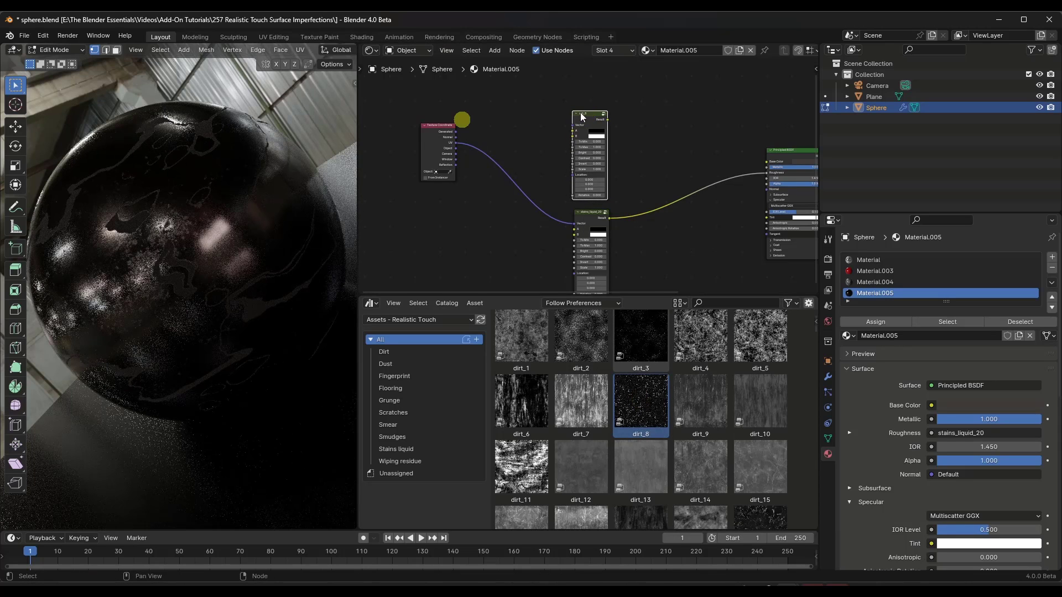
left_click_drag(453, 141, 571, 125)
scroll(571, 125, "up", 1)
middle_click_drag(611, 120, 485, 103)
left_click_drag(487, 100, 702, 172)
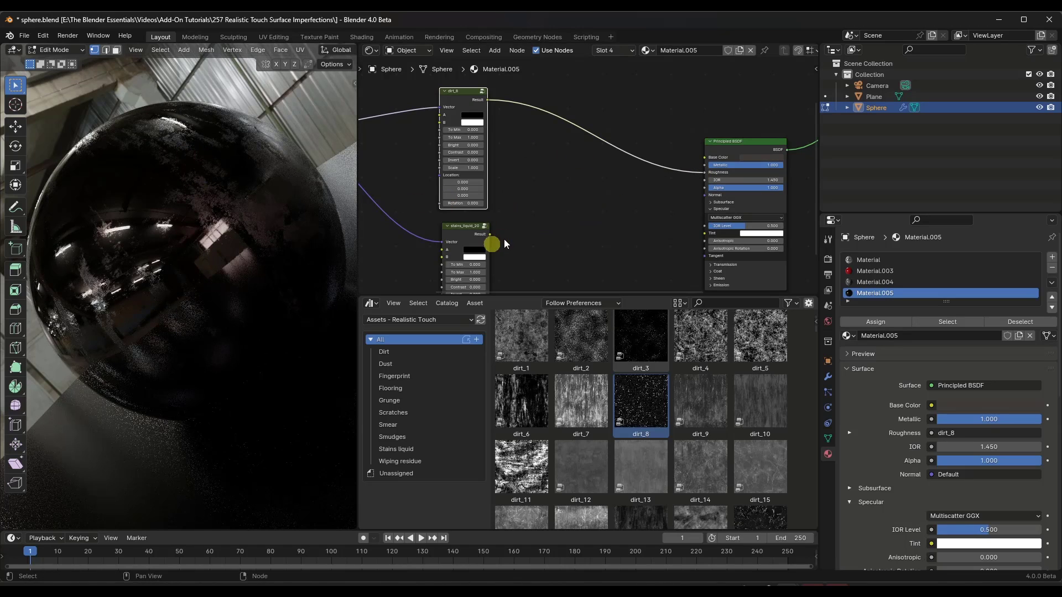
left_click_drag(489, 234, 705, 173)
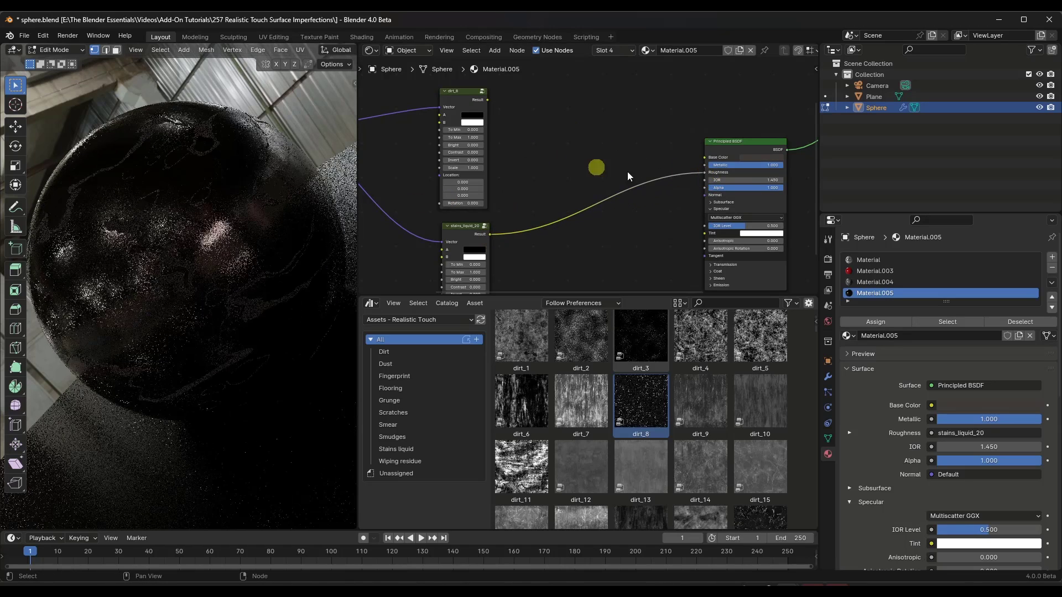
Toggle Node Wrangler previews between dirt_8 and stains_liquid_20, ending on dirt_8.
left_click(461, 105, "ctrl+shift")
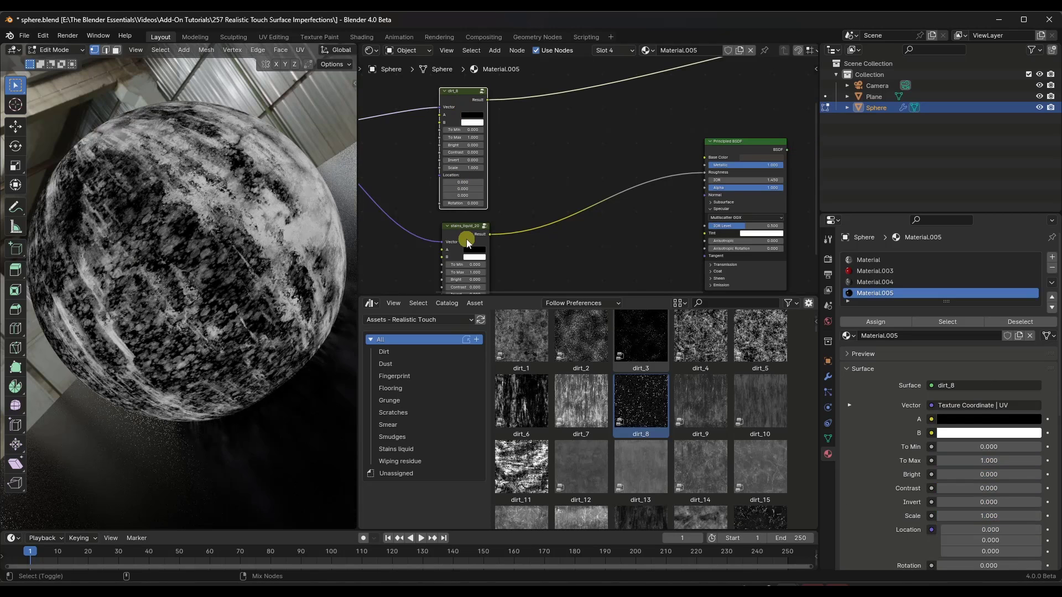
left_click(467, 242, "ctrl+shift")
left_click(460, 106, "ctrl+shift")
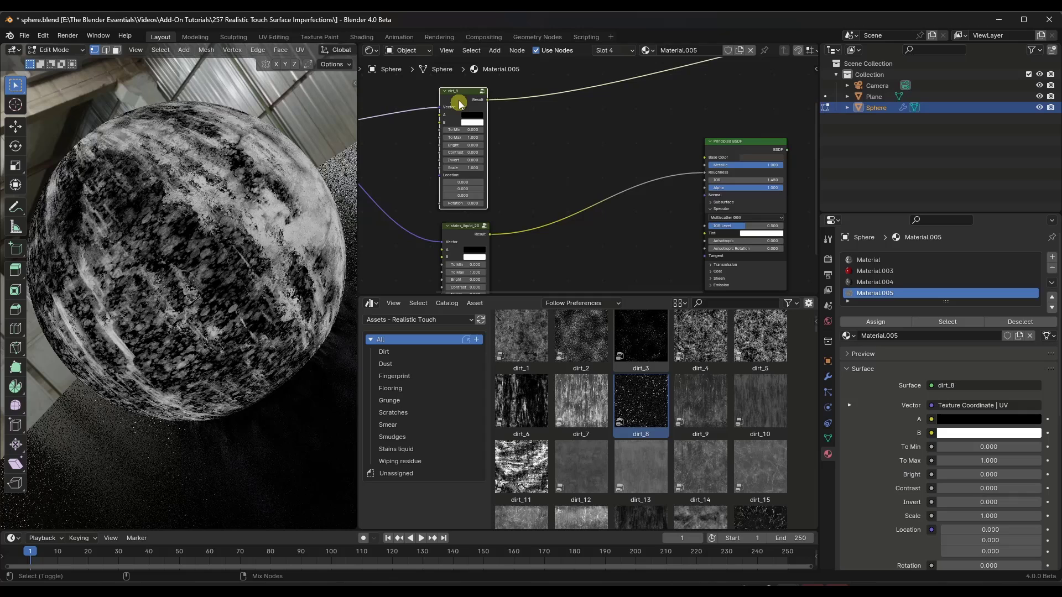
left_click(471, 238, "ctrl+shift")
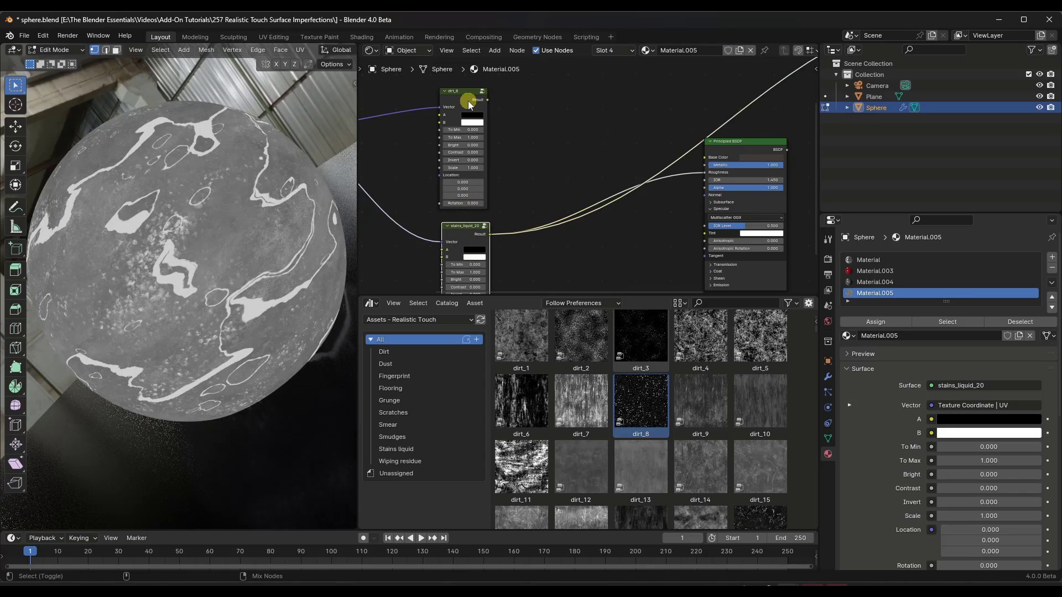
left_click(469, 104, "ctrl+shift")
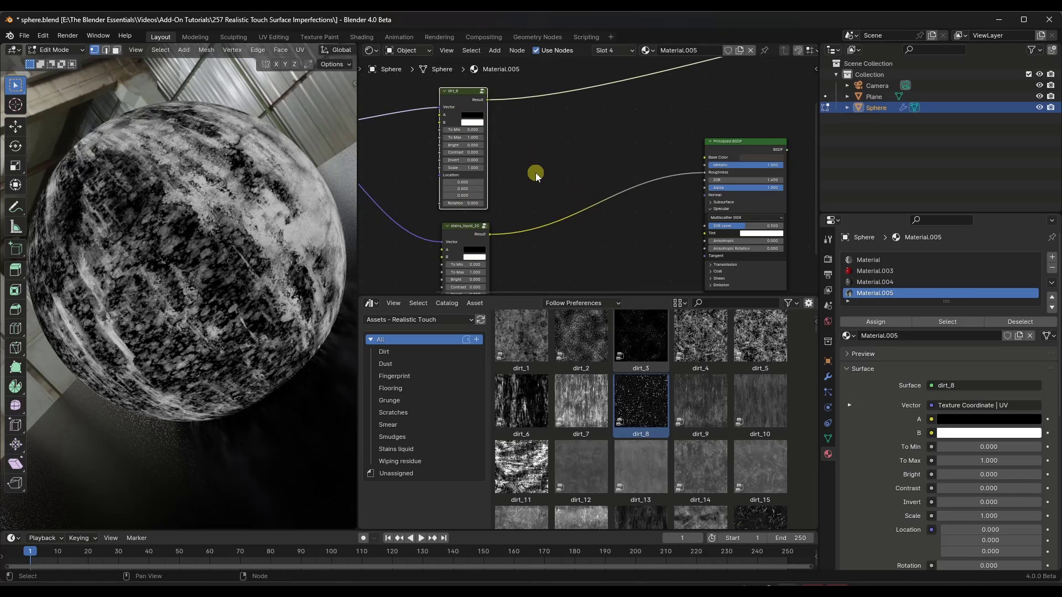
Insert a Mix Color node onto the Principled BSDF Roughness link.
scroll(536, 171, "down", 1)
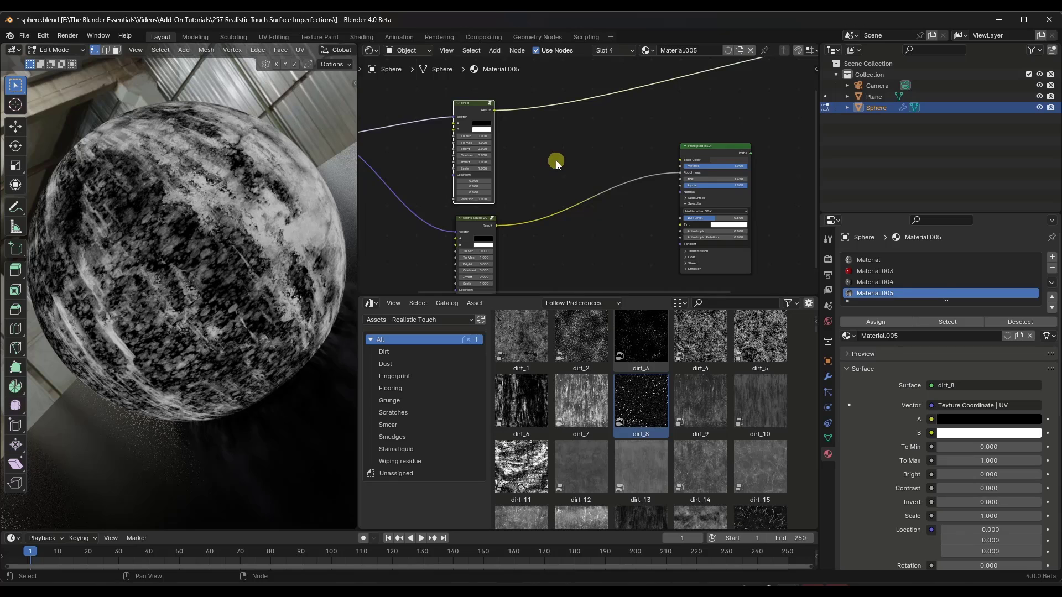
key("shift+a")
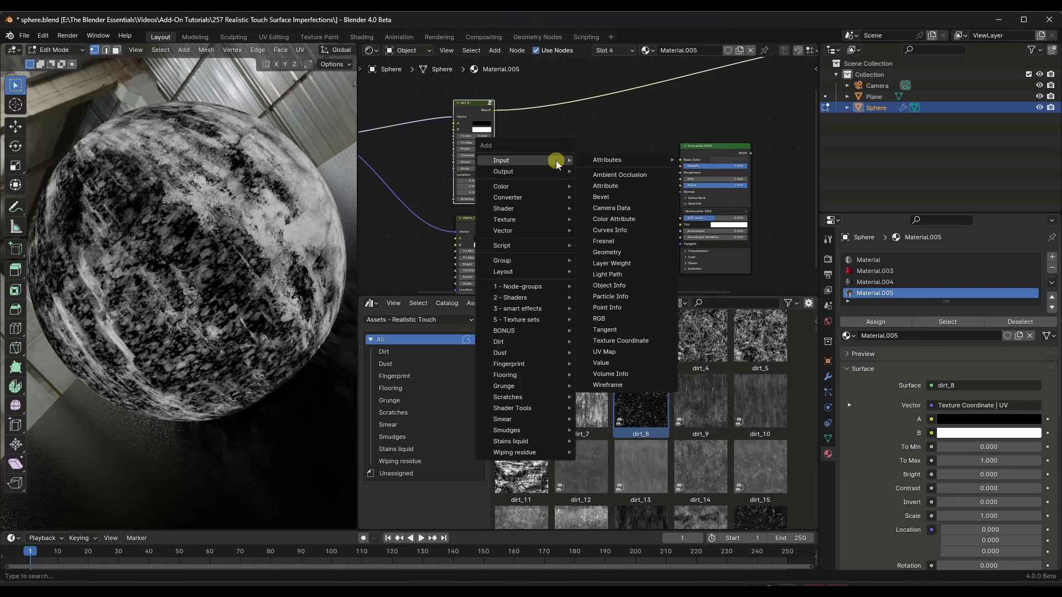
type("mix")
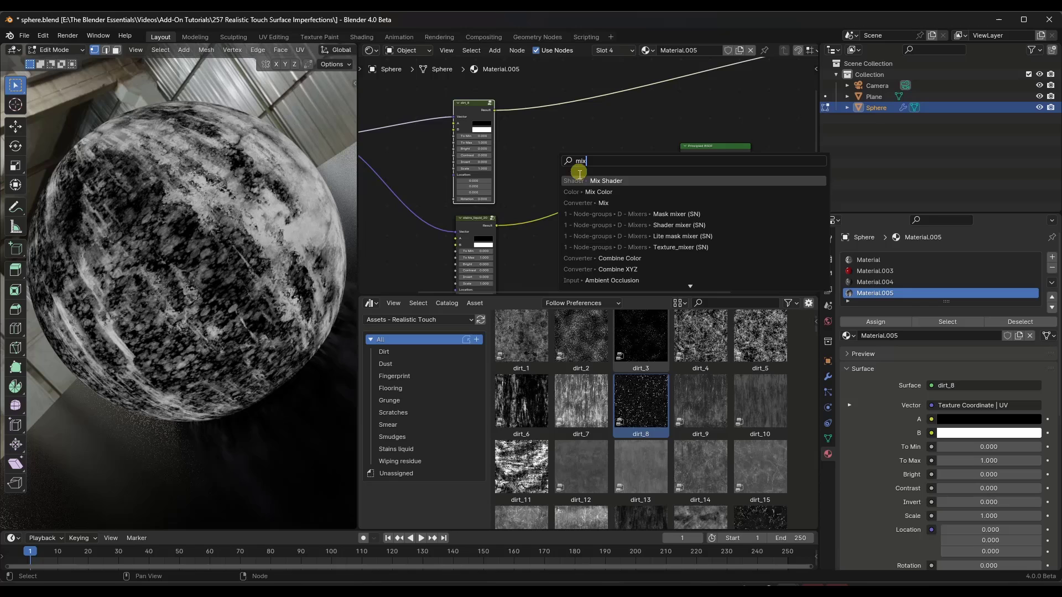
left_click(584, 193)
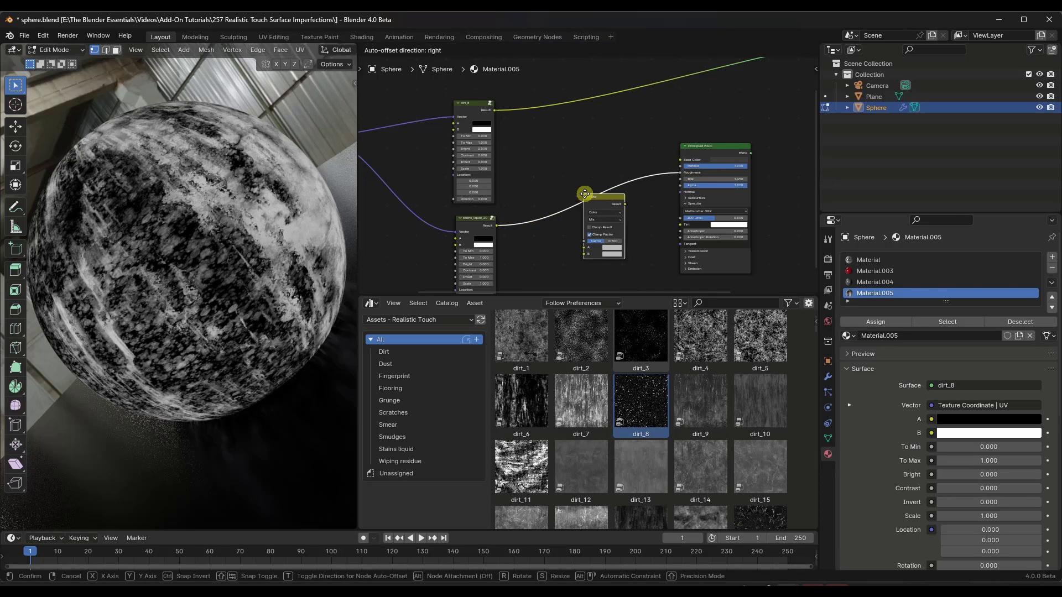
left_click(569, 157)
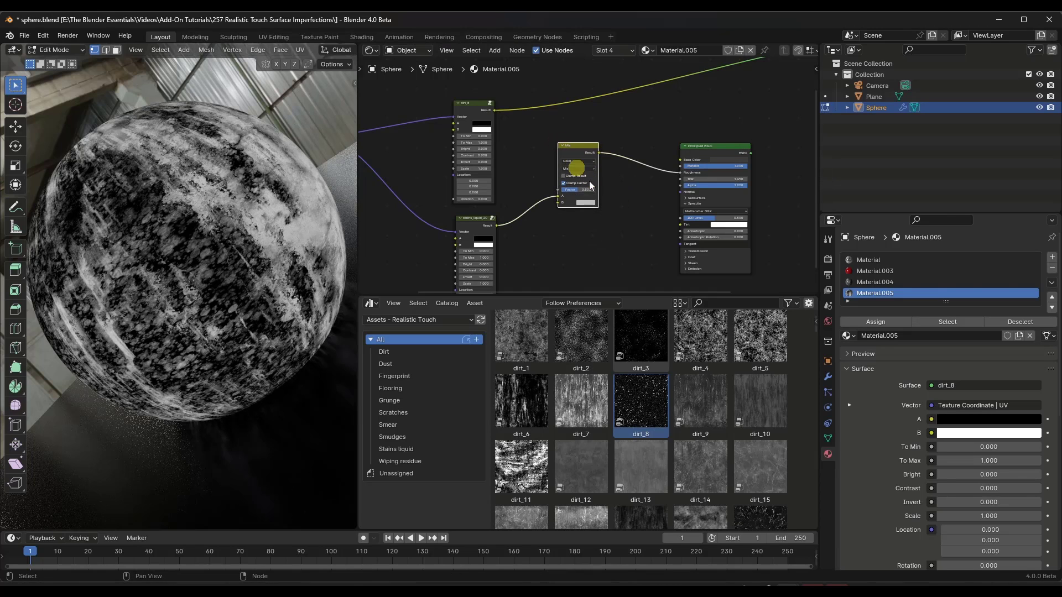
Wire dirt_8 into Mix input A and stains_liquid_20 into B, then preview the Principled BSDF.
left_click_drag(492, 110, 556, 200)
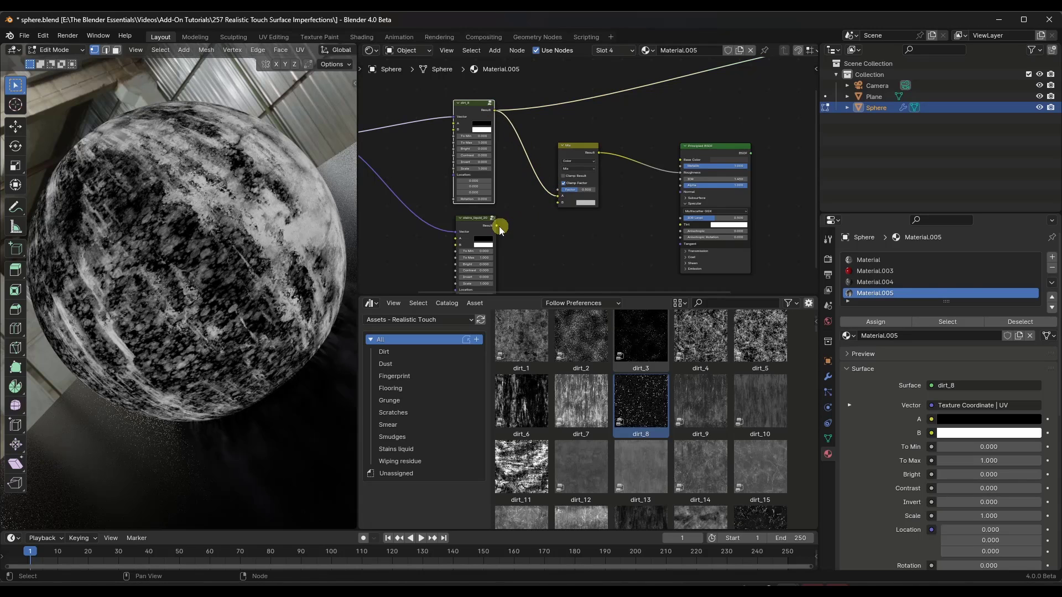
left_click_drag(494, 225, 595, 151)
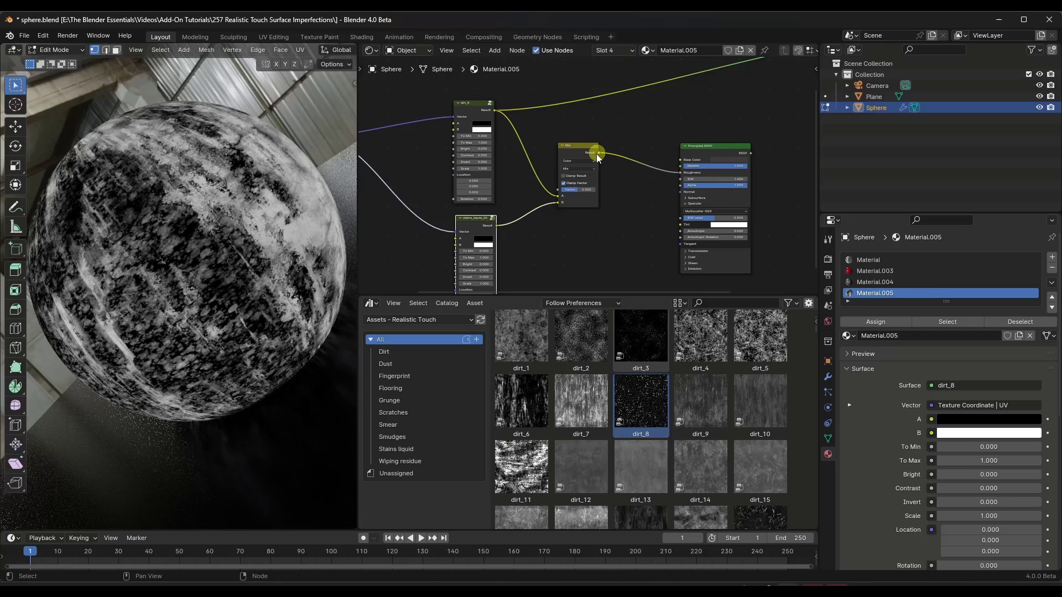
left_click(709, 150, "ctrl+shift")
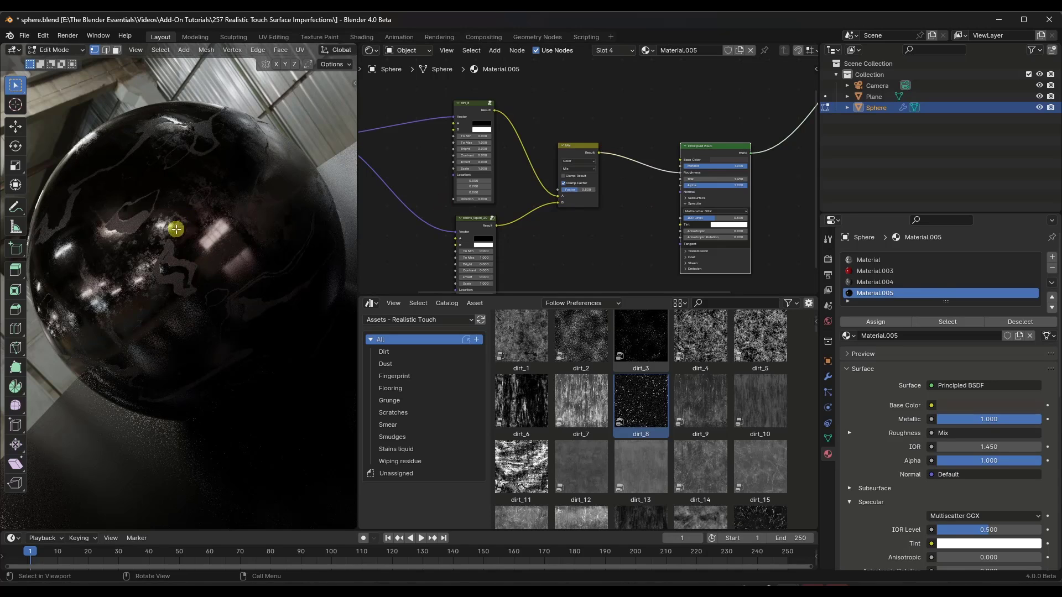
Move the stains_liquid_20 node up, closer beneath dirt_8.
scroll(164, 246, "up", 4)
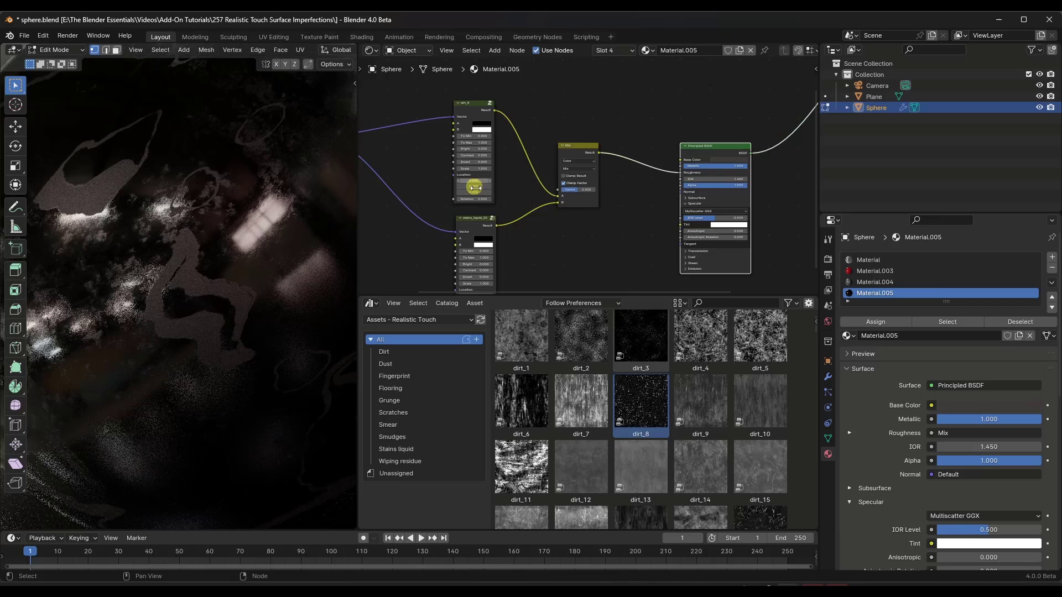
scroll(479, 231, "up", 5)
scroll(475, 228, "down", 2)
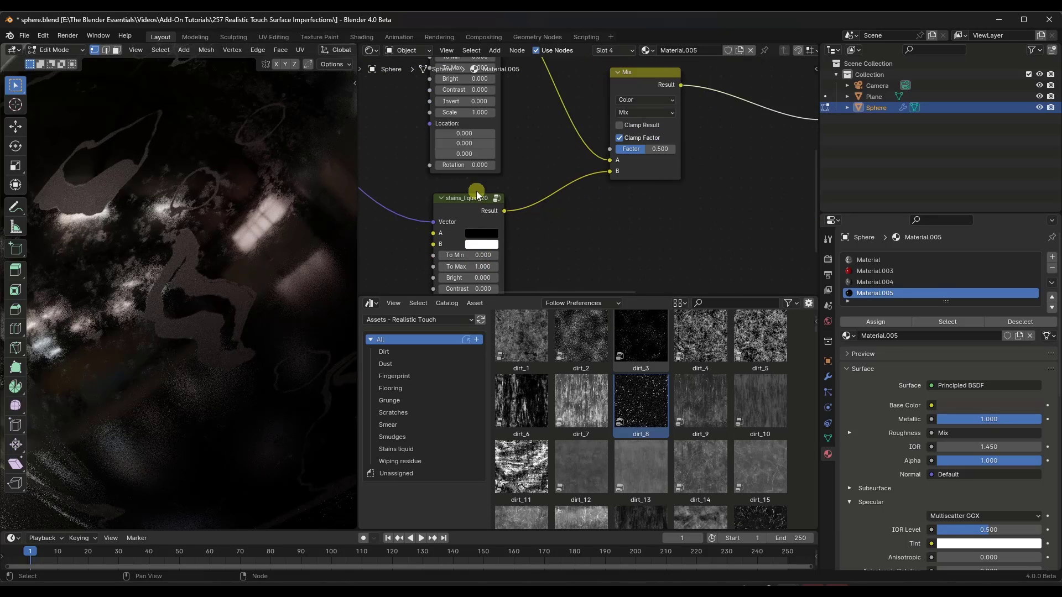
mouse_move(472, 217)
left_mouse_down()
mouse_move(470, 194)
mouse_move(472, 205)
left_mouse_up()
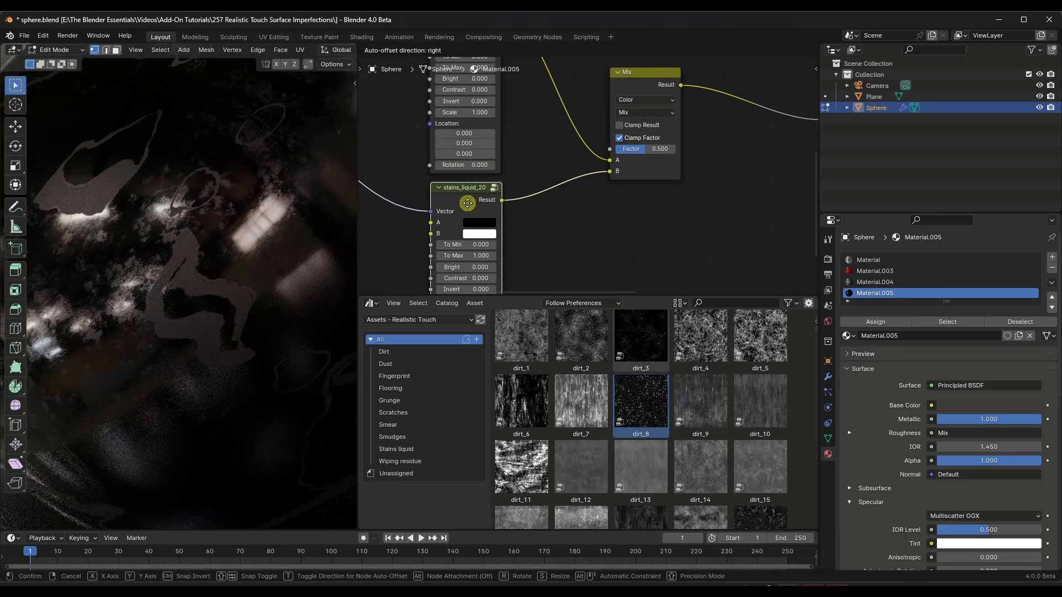
Set the dirt_8 texture's Scale to 1.300.
scroll(474, 174, "down", 2)
scroll(469, 244, "up", 5)
left_click_drag(474, 225, 474, 251)
scroll(474, 251, "down", 3)
scroll(467, 110, "up", 2)
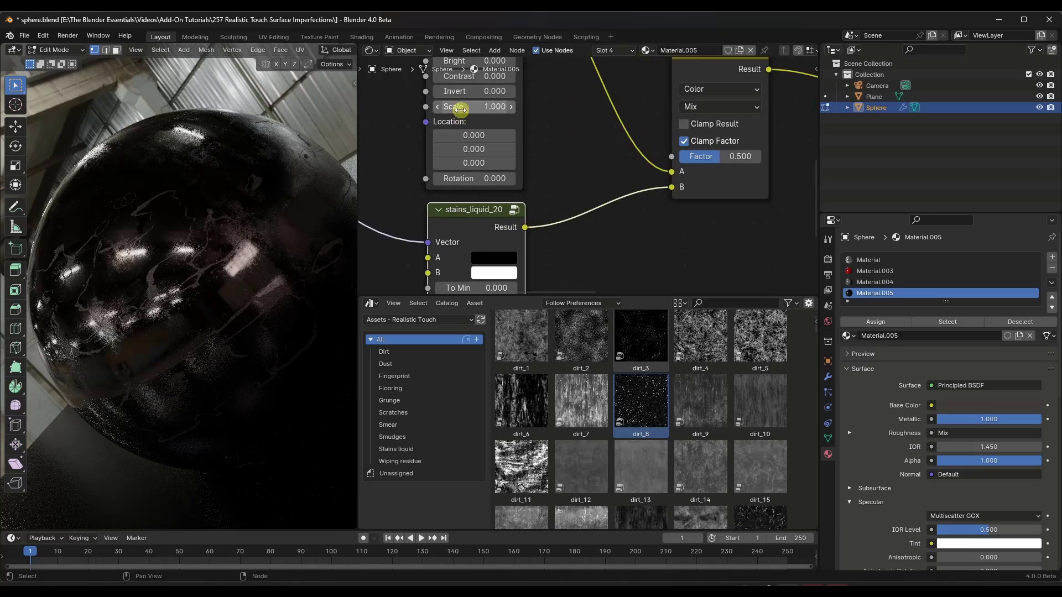
left_click_drag(469, 106, 473, 243)
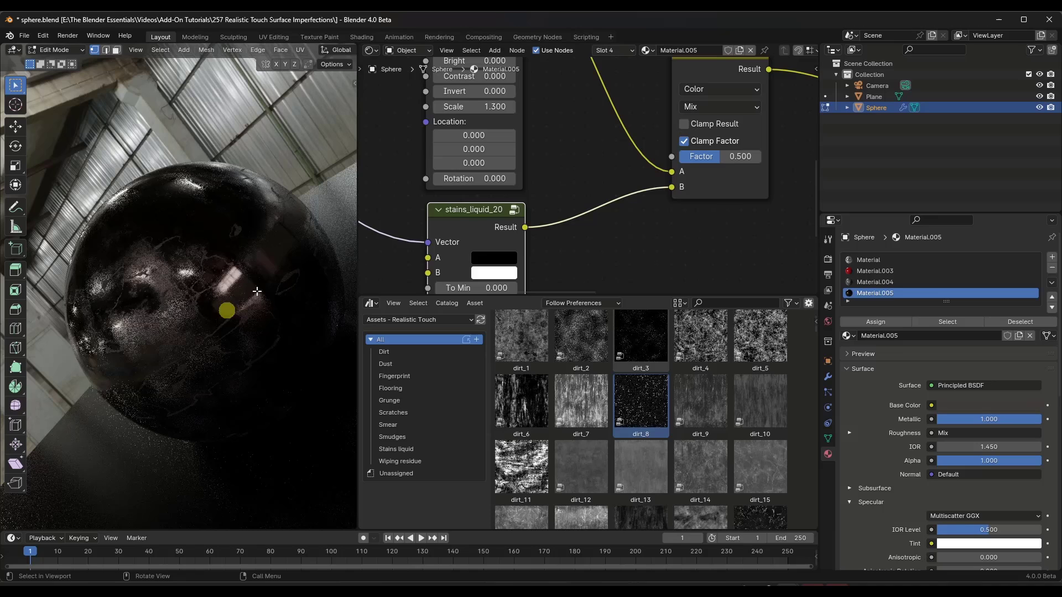
scroll(410, 228, "down", 4)
middle_click_drag(496, 190, 525, 207)
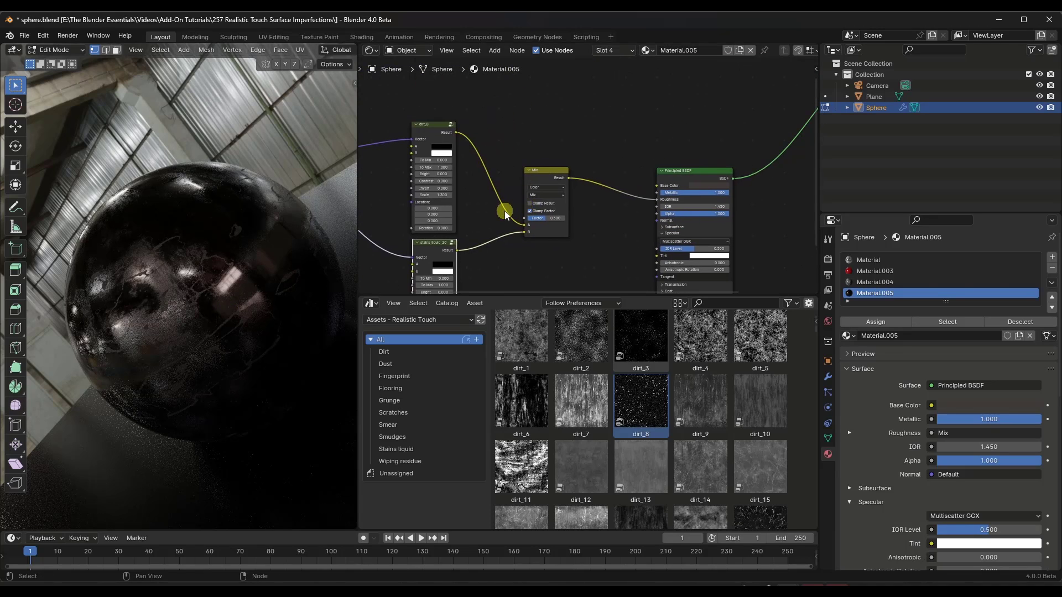
Nudge the Mix node slightly, then orbit the viewport to inspect the stained sphere.
left_click_drag(545, 183, 549, 177)
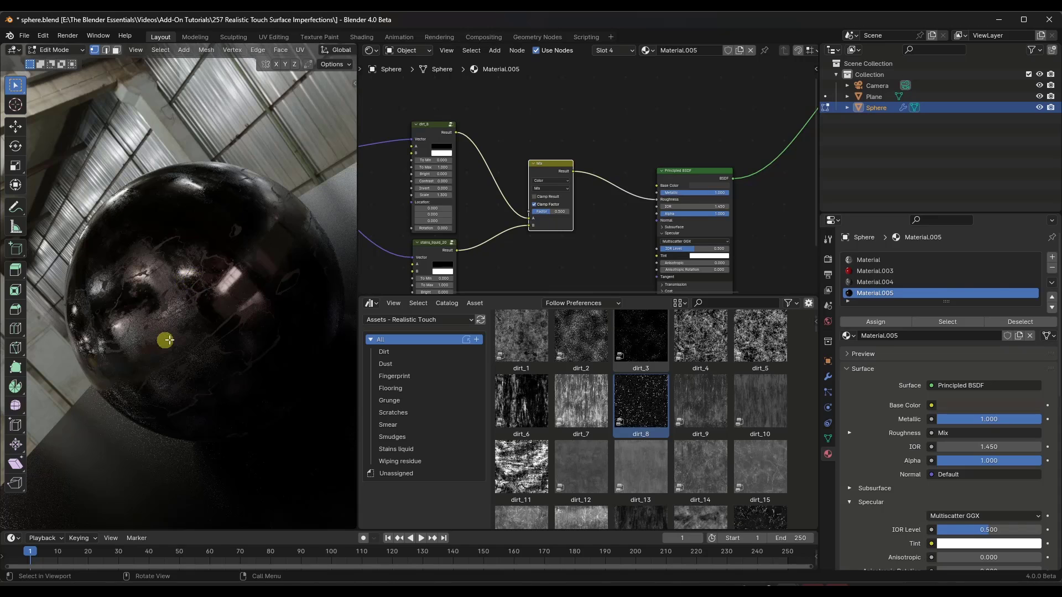
left_click(181, 236)
middle_click_drag(201, 214, 245, 143)
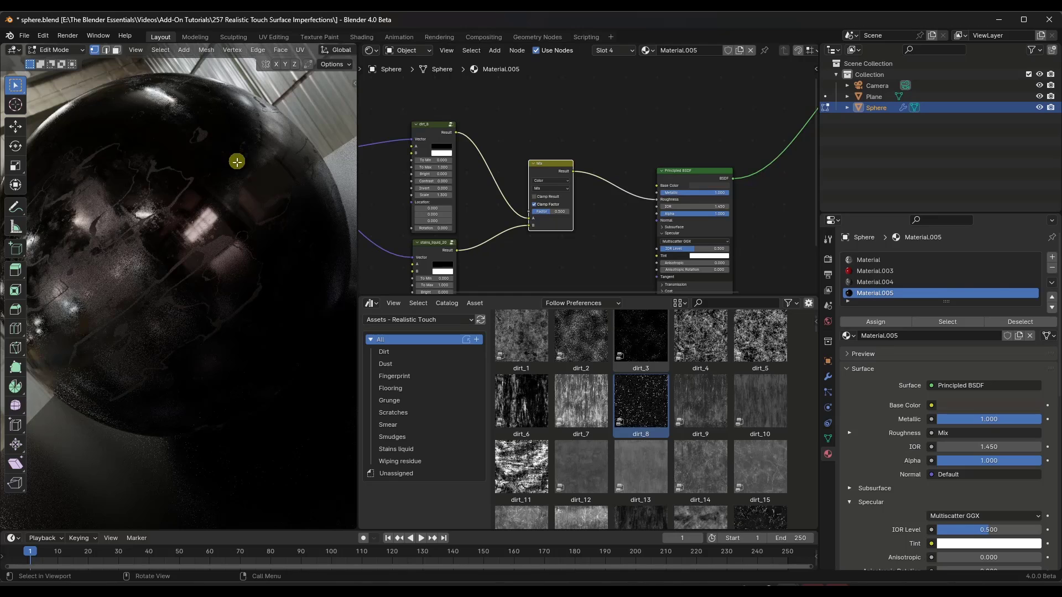
Move the Principled BSDF node left and down, nearer the Mix node.
scroll(557, 114, "down", 2)
middle_click_drag(556, 114, 528, 171)
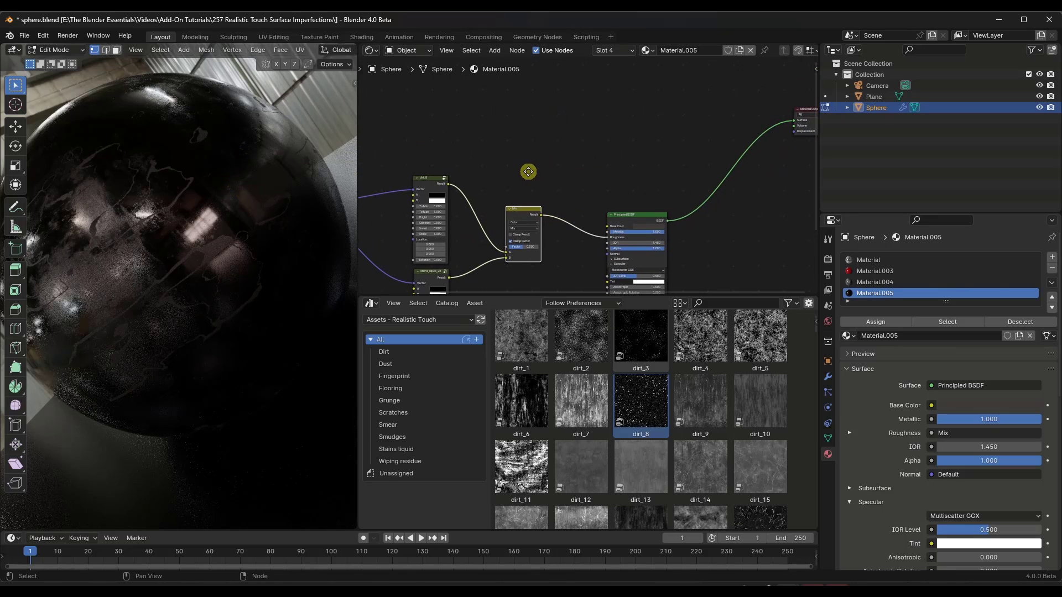
left_click_drag(617, 228, 562, 236)
scroll(522, 217, "up", 4)
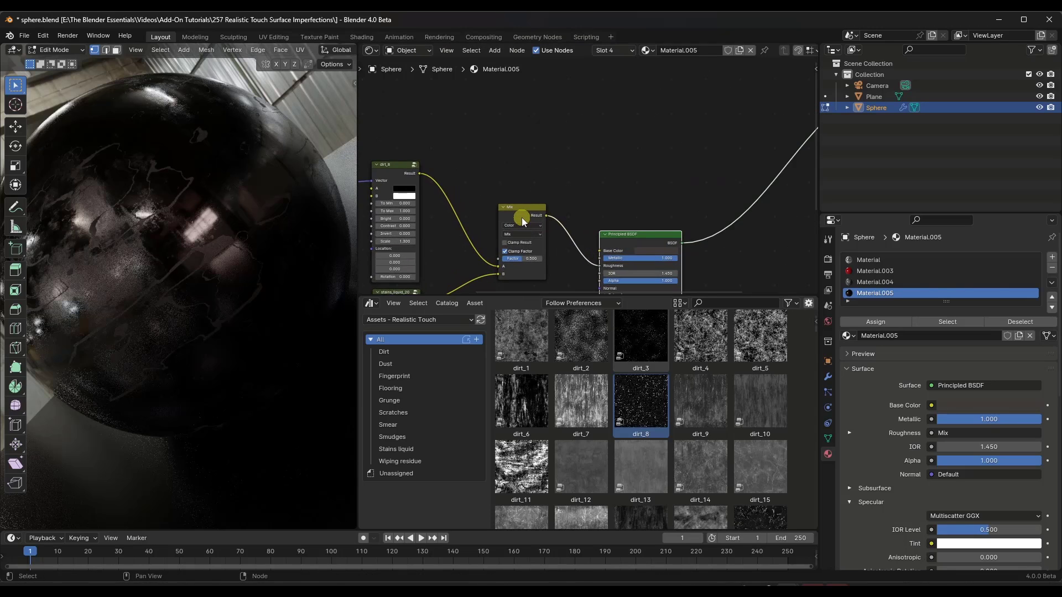
scroll(426, 184, "down", 6)
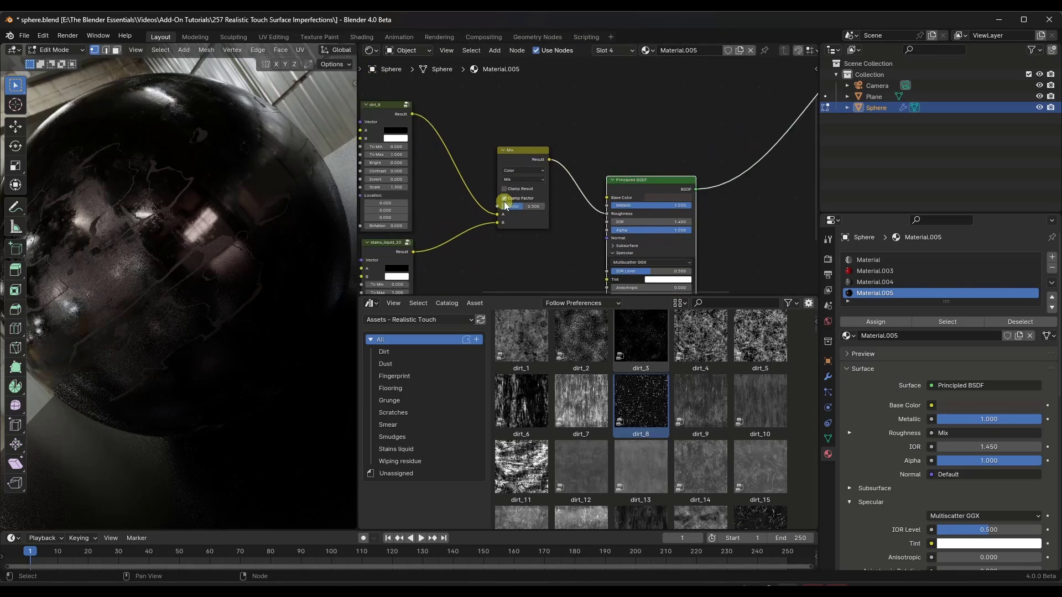
Add a new Principled BSDF node by searching 'pri' in the Add menu.
middle_click_drag(555, 158, 532, 176)
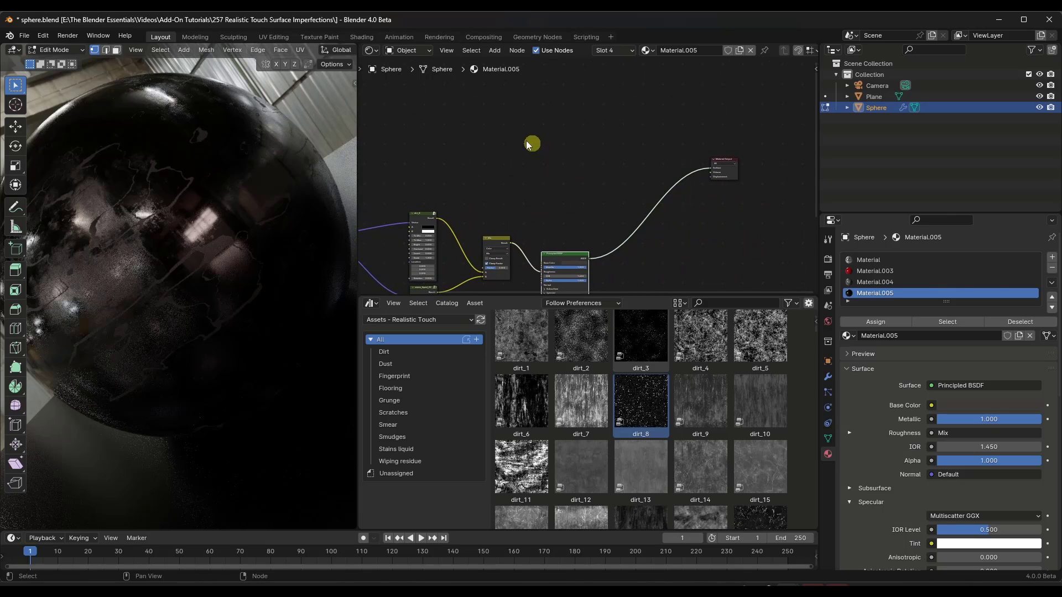
key("shift+a")
mouse_move(518, 135)
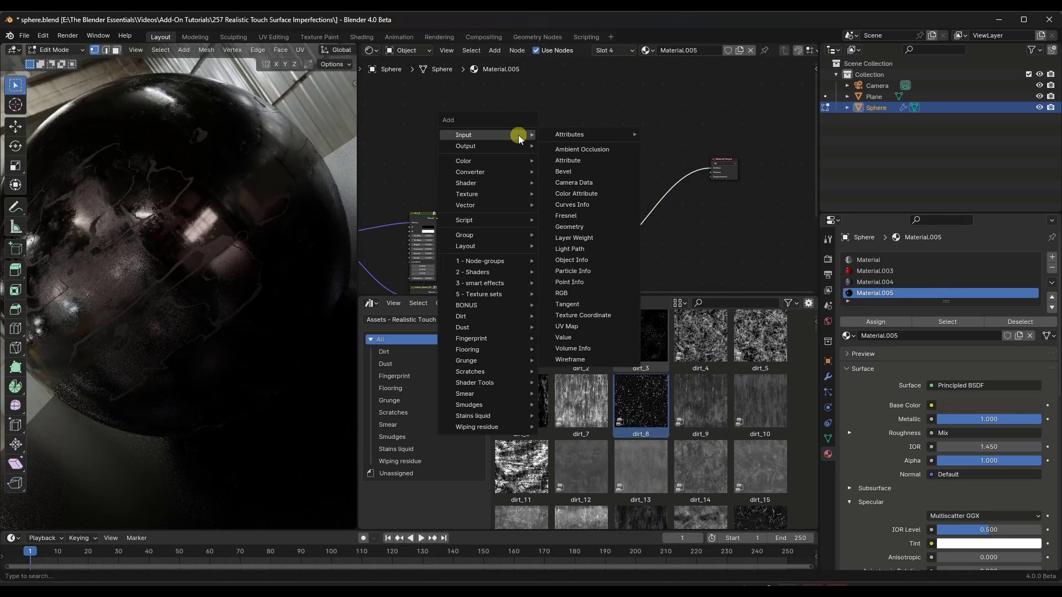
key("Escape")
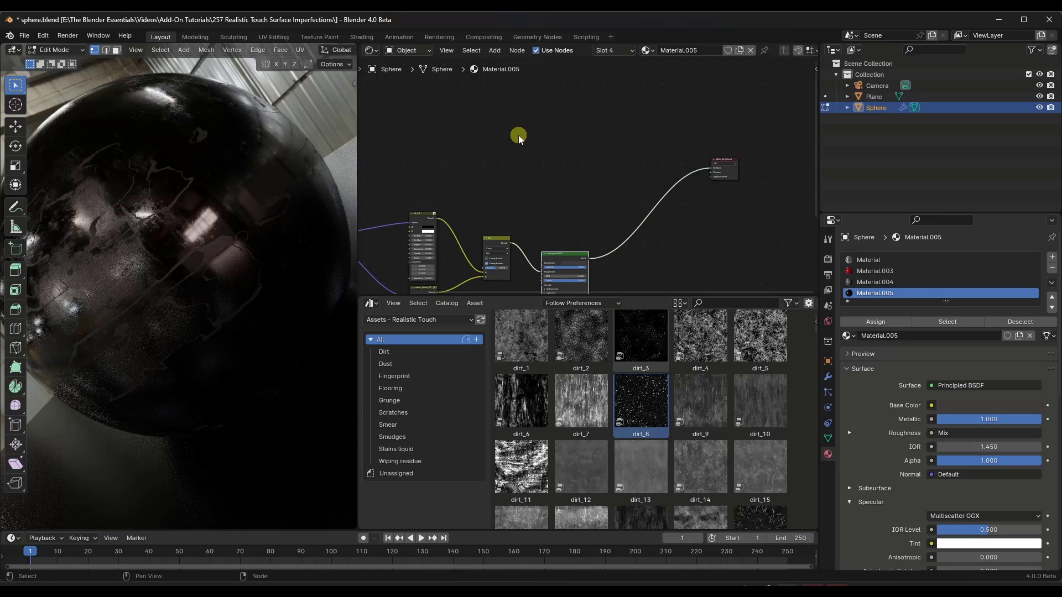
key("shift+a")
type("pr")
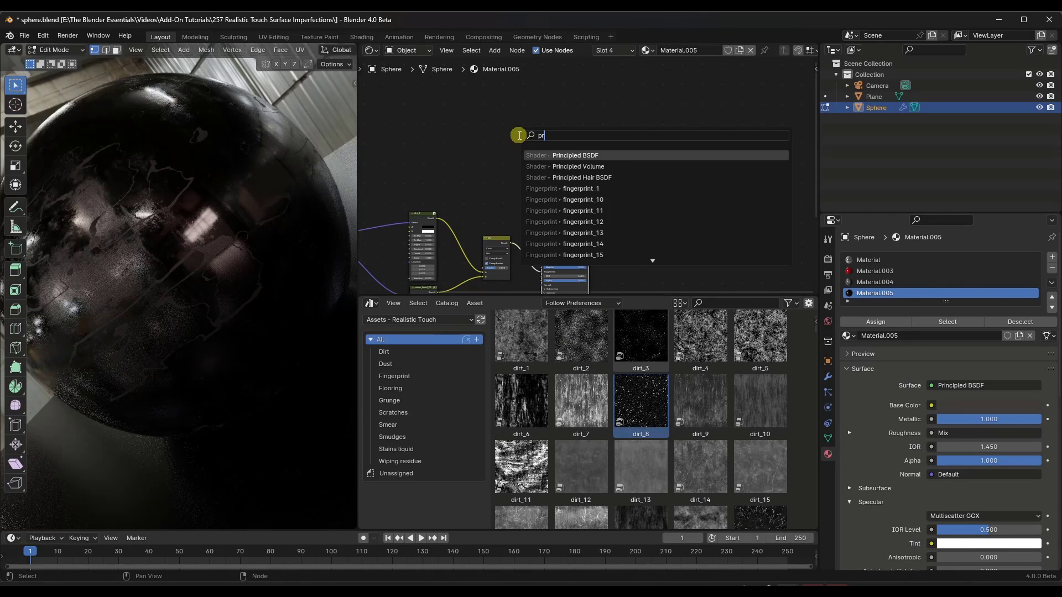
type("i")
left_click(588, 156)
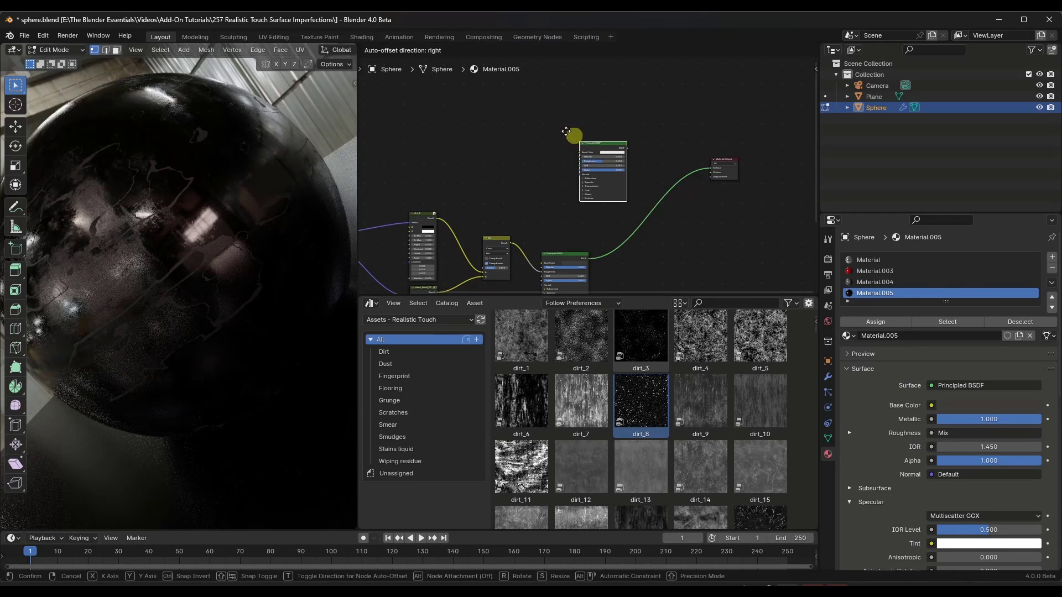
left_click(477, 145)
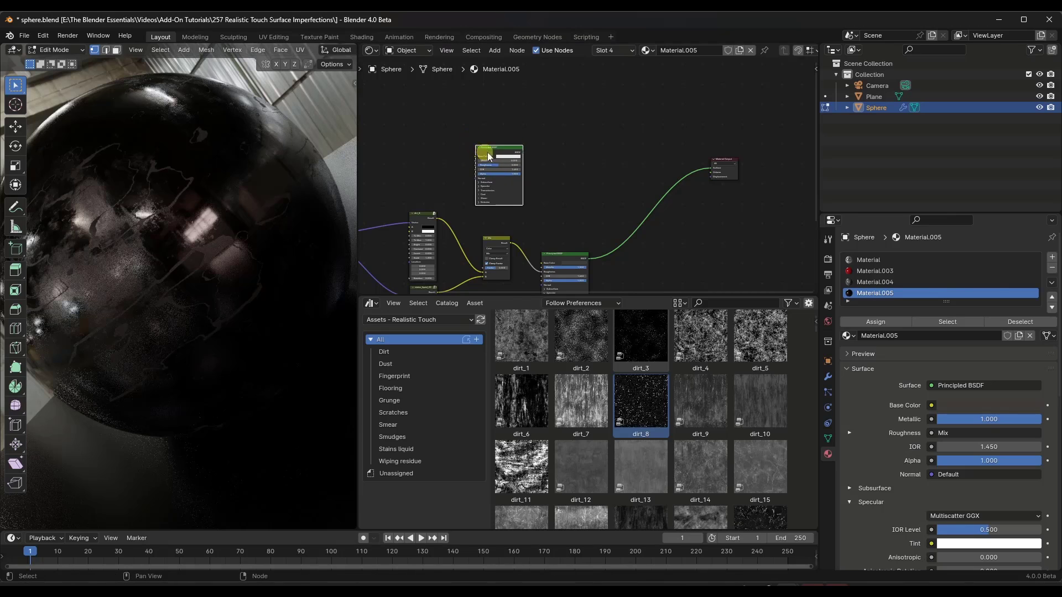
Position the new Principled BSDF above the existing dirt and stains nodes.
scroll(514, 161, "up", 3)
scroll(514, 161, "up", 3)
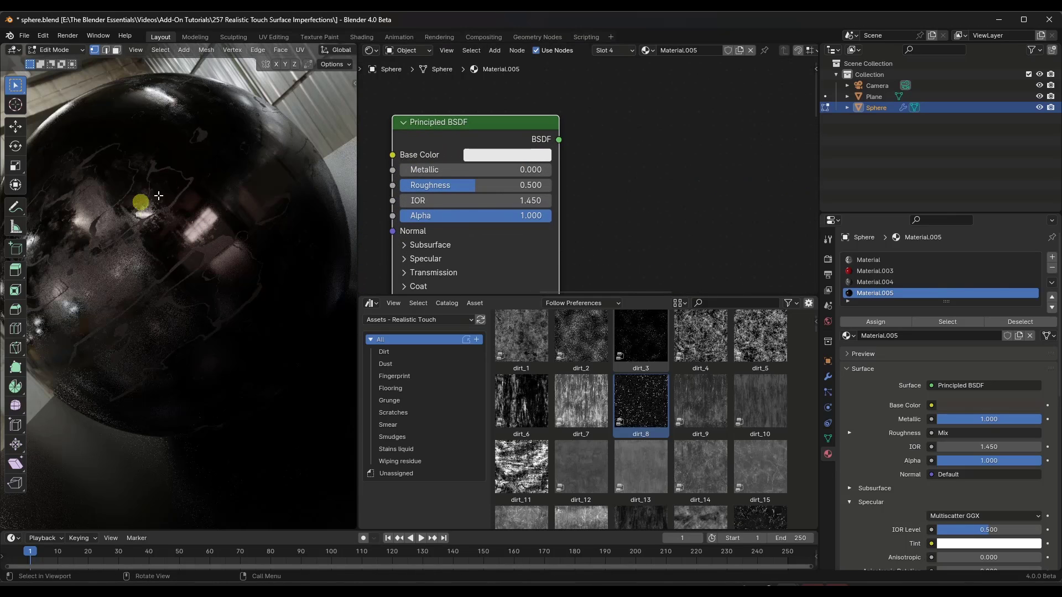
scroll(459, 148, "down", 2)
scroll(459, 148, "down", 4)
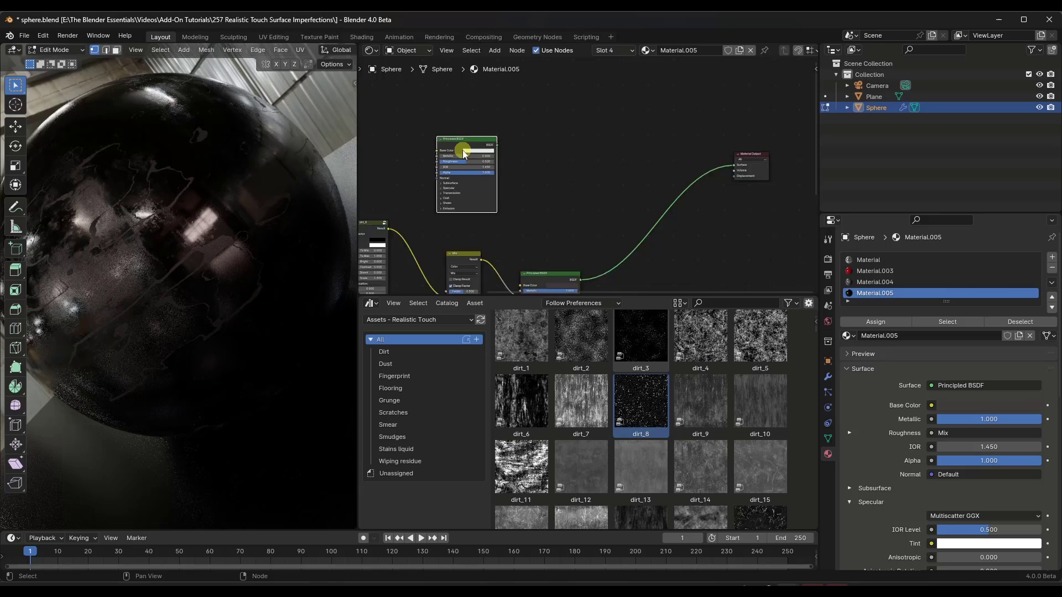
left_click_drag(525, 250, 518, 243)
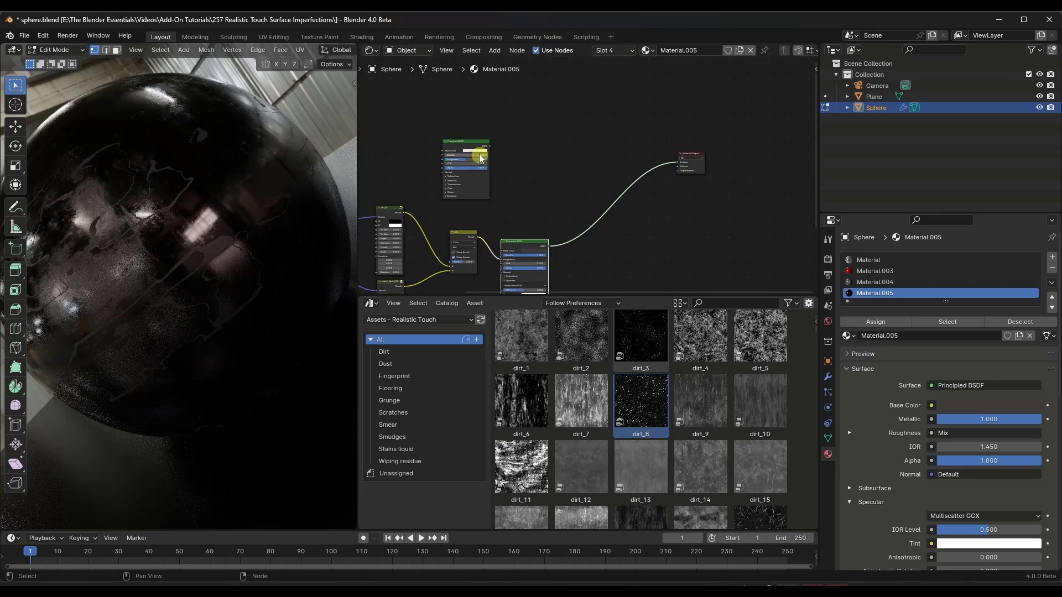
left_click_drag(477, 145, 530, 146)
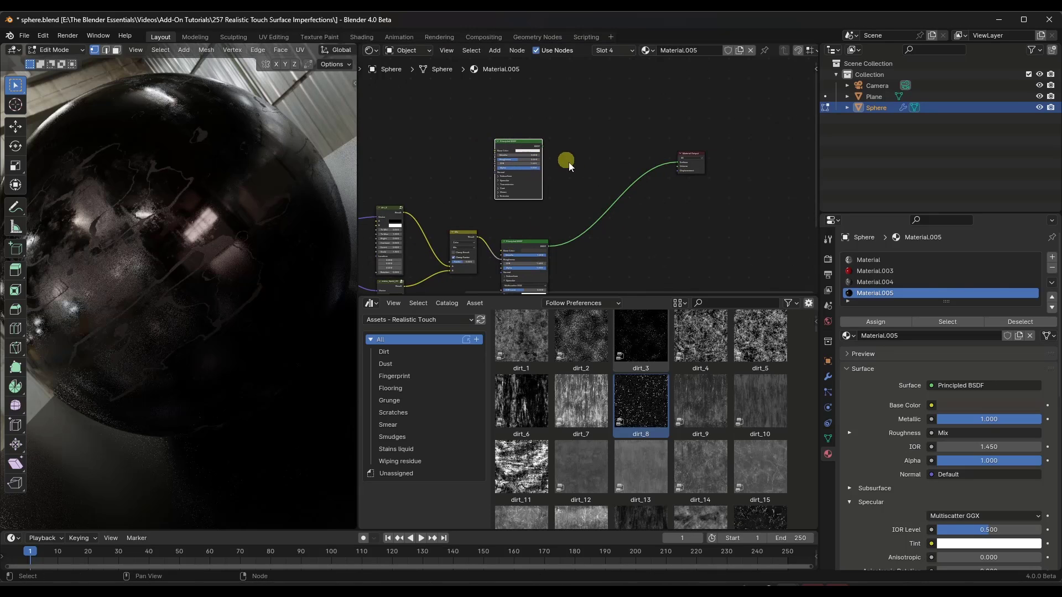
Add a Mix Shader and connect its output to the Material Output surface.
key("shift+a")
mouse_move(594, 175)
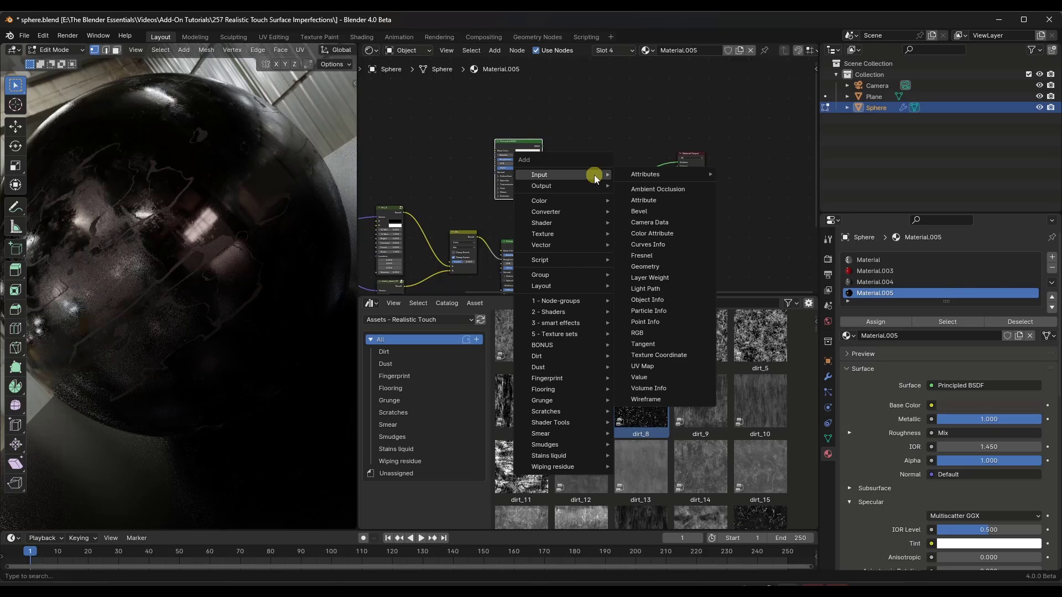
type("sha")
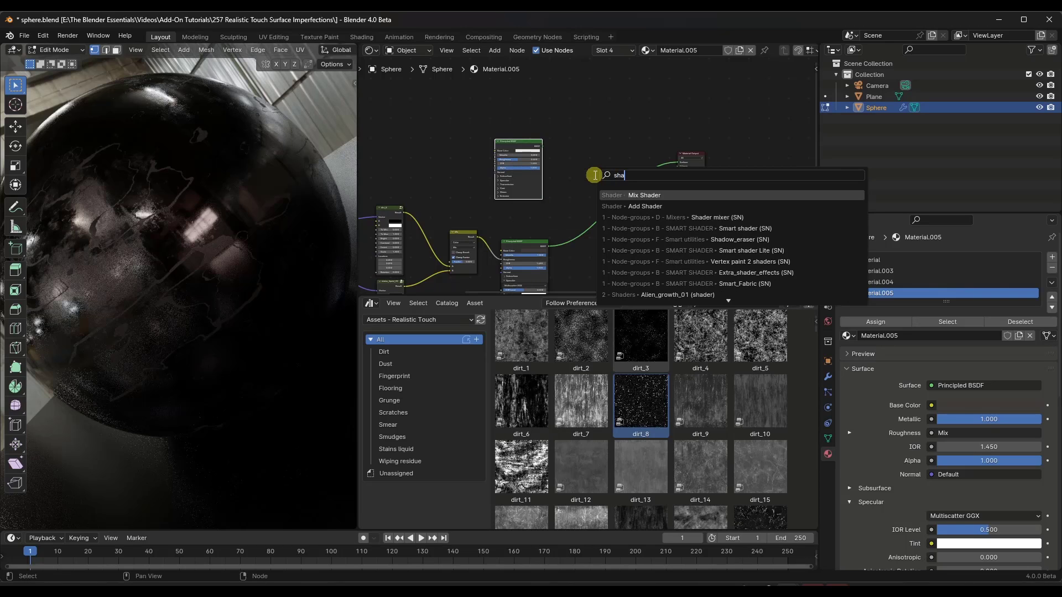
left_click(641, 195)
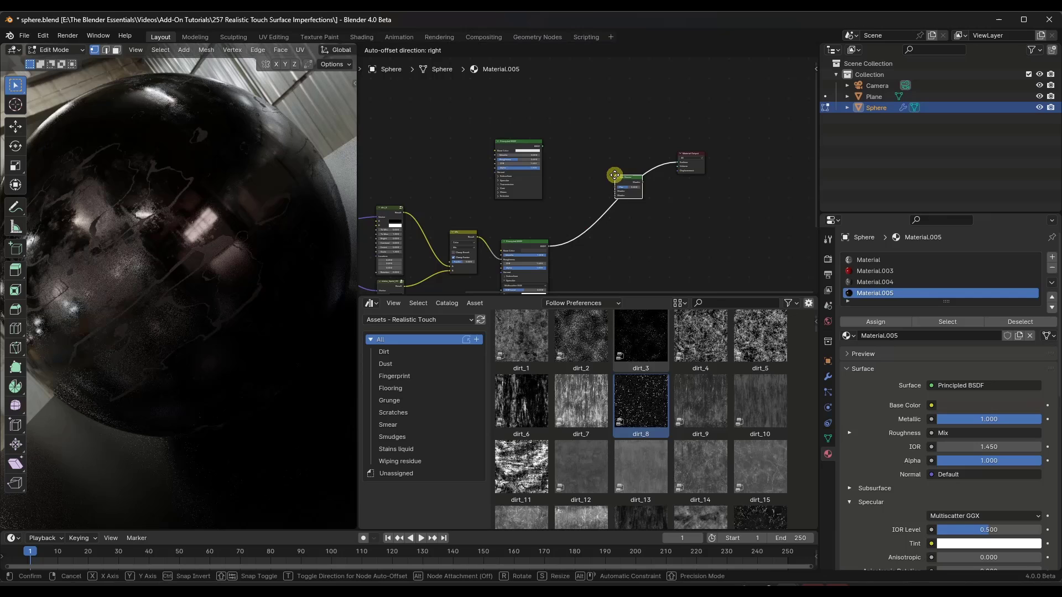
left_click(597, 142)
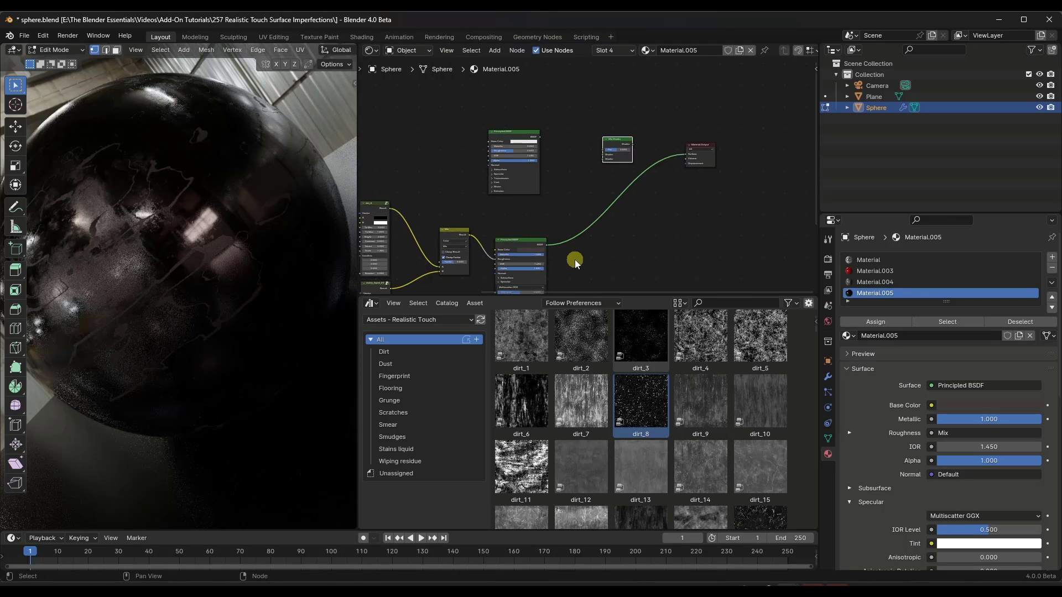
left_click_drag(545, 244, 696, 145)
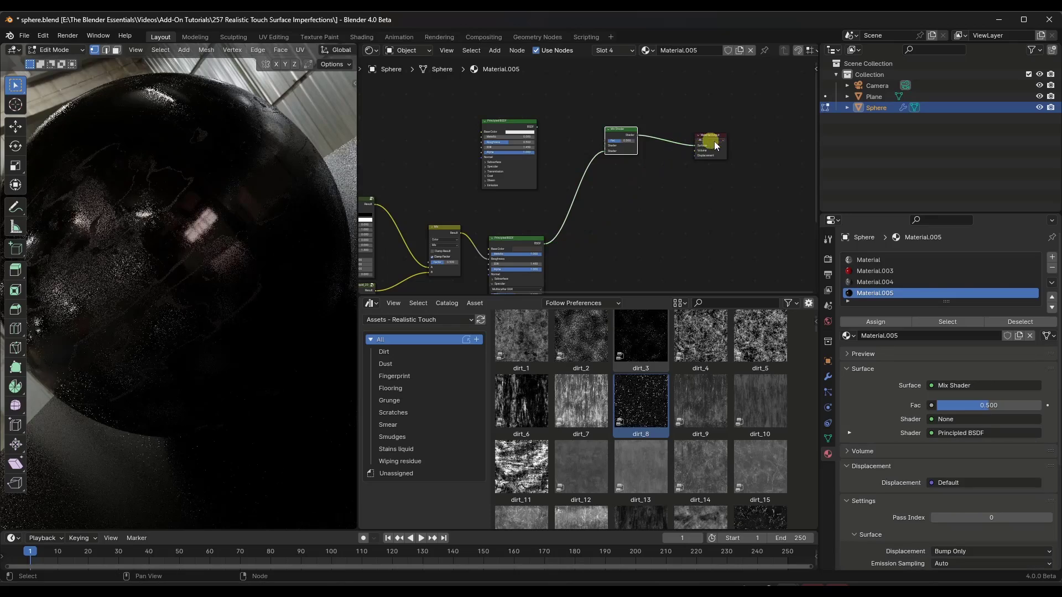
Feed the white Principled BSDF into the Mix Shader and set Fac to 0.500.
scroll(623, 111, "up", 2)
scroll(500, 134, "up", 1)
left_click_drag(503, 136, 612, 167)
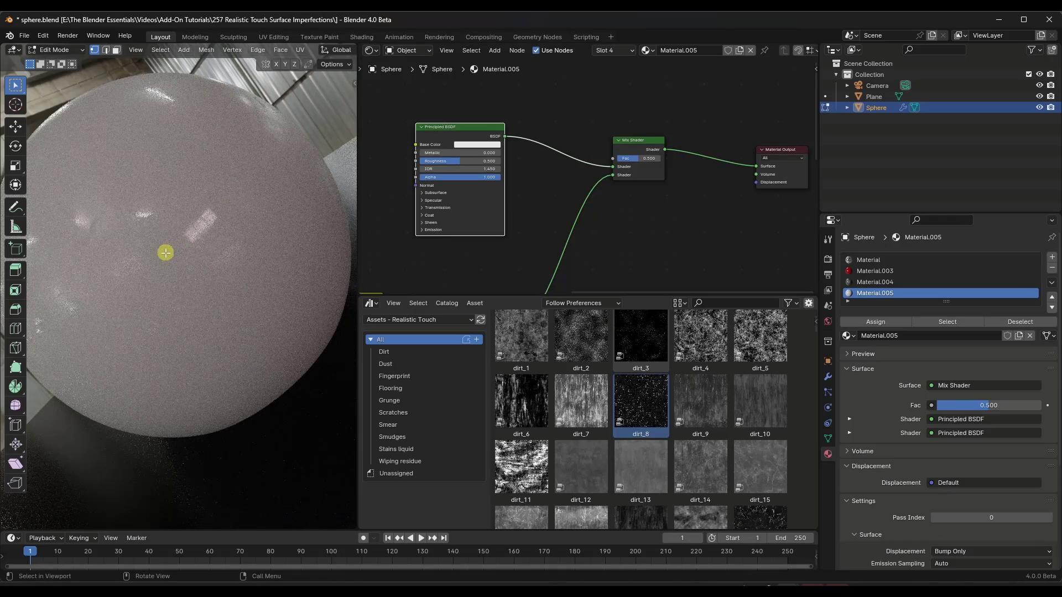
middle_click_drag(165, 253, 116, 180)
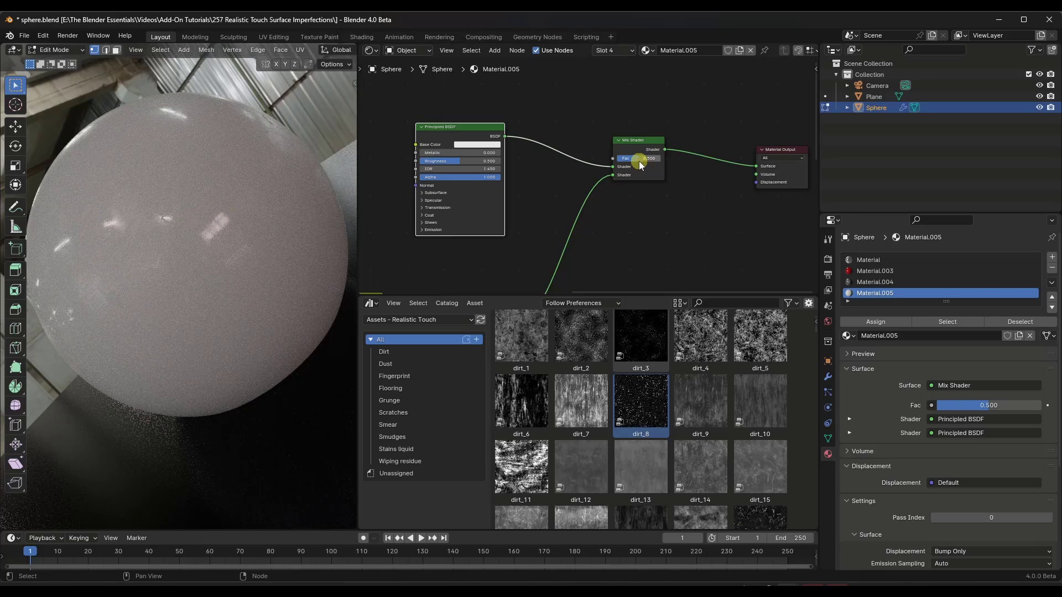
left_click_drag(639, 161, 471, 348)
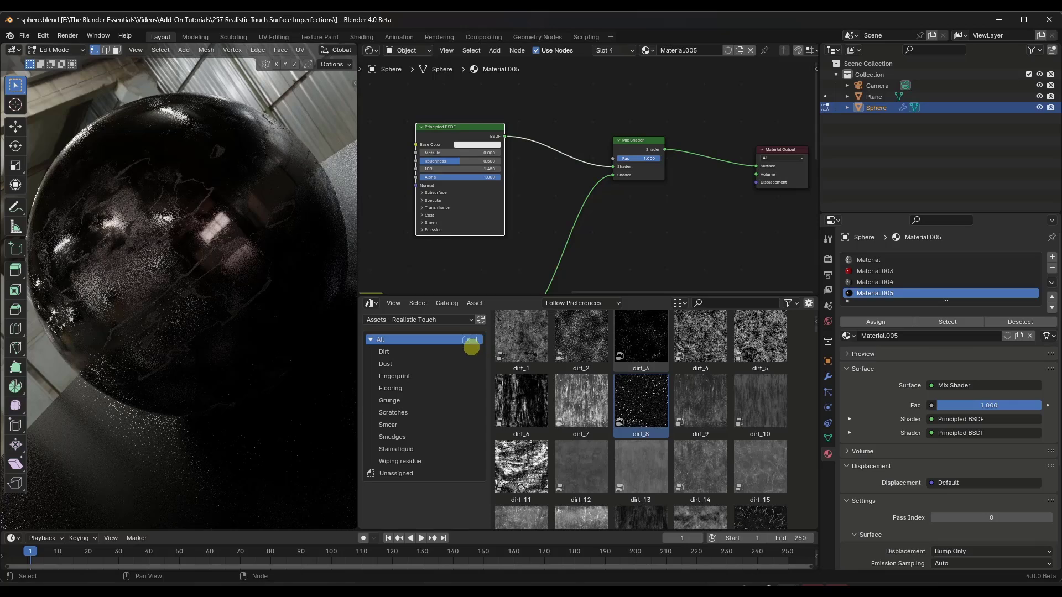
left_click(644, 157)
type("0.5")
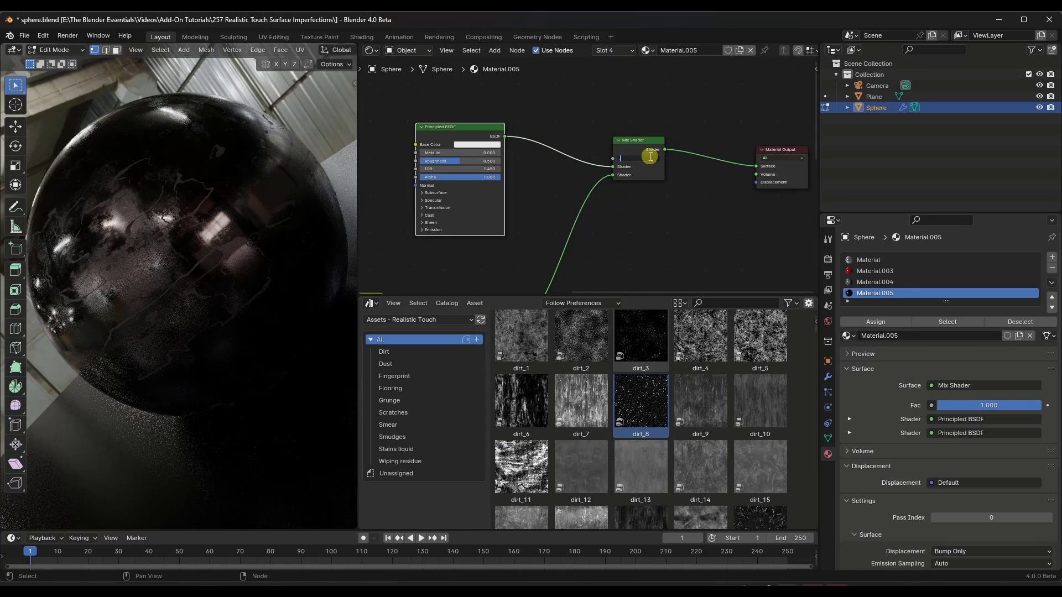
key("Return")
Drag the scratches_1 asset into the node tree above the white Principled BSDF.
scroll(716, 164, "down", 2)
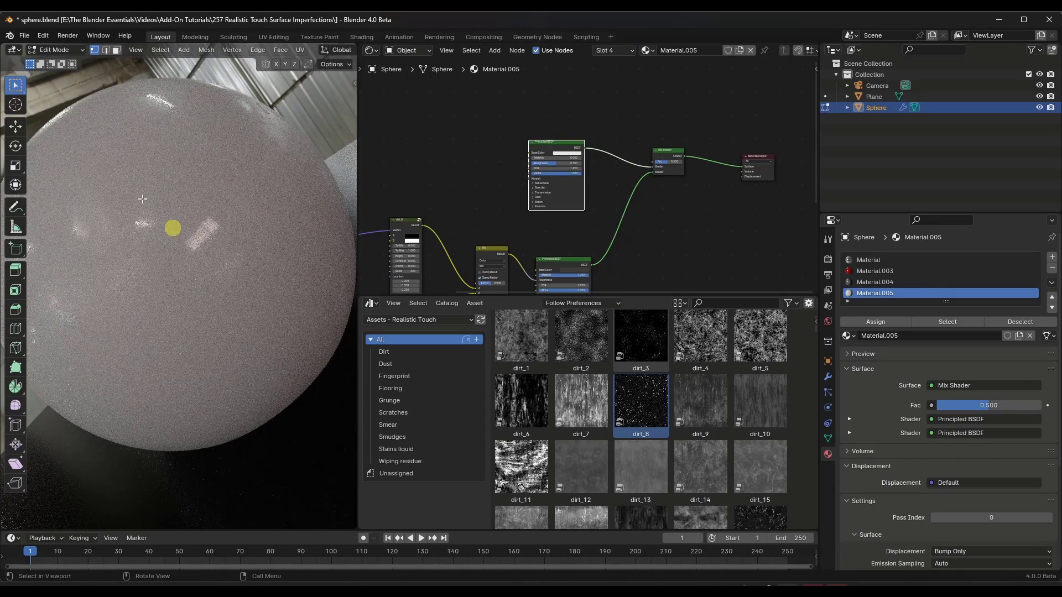
scroll(543, 210, "down", 1)
scroll(445, 157, "up", 2)
scroll(652, 400, "down", 10)
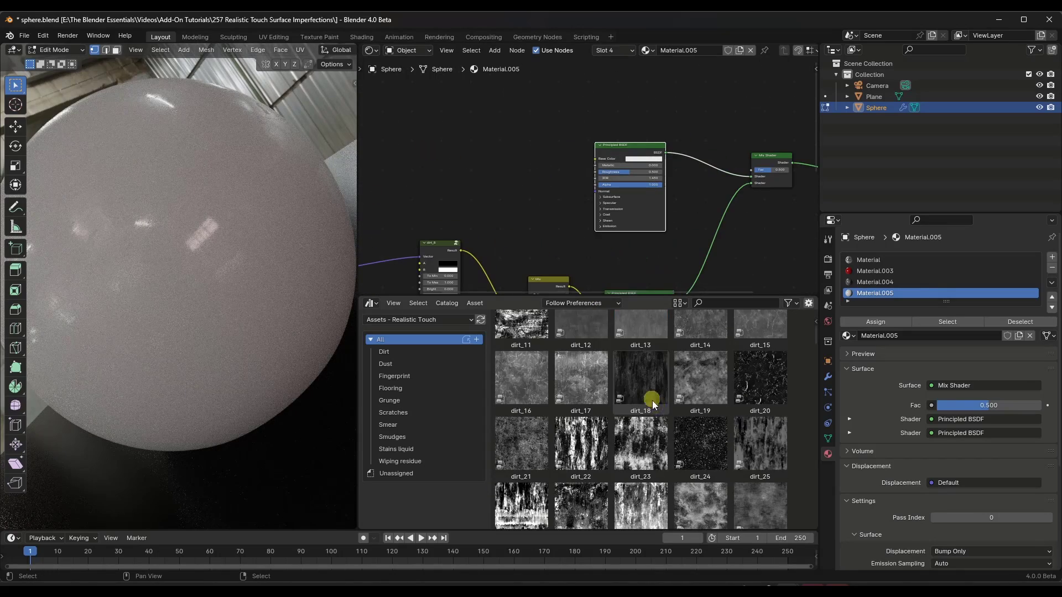
scroll(646, 410, "down", 15)
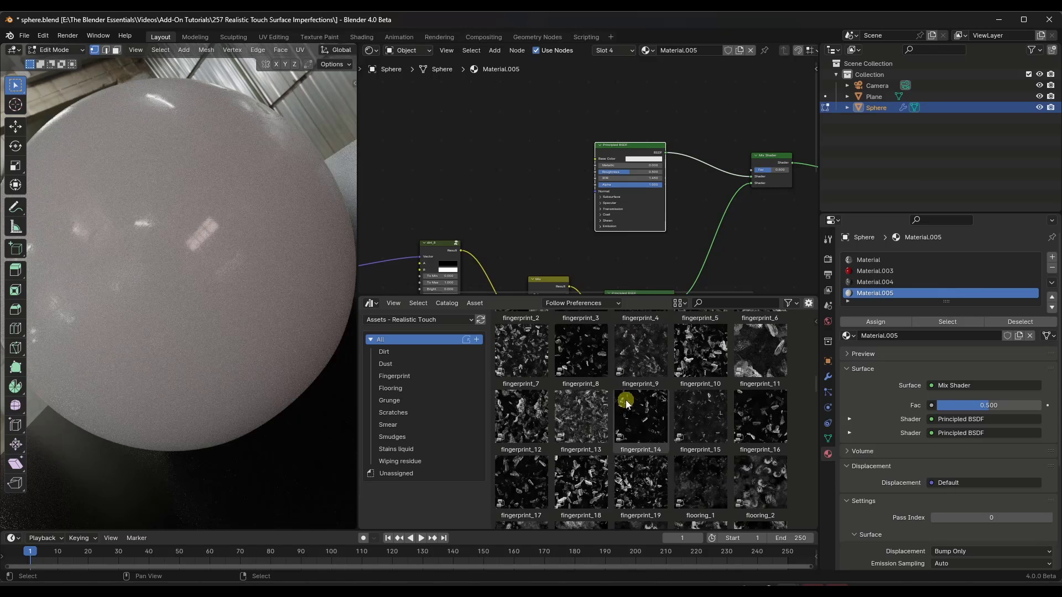
scroll(627, 396, "down", 10)
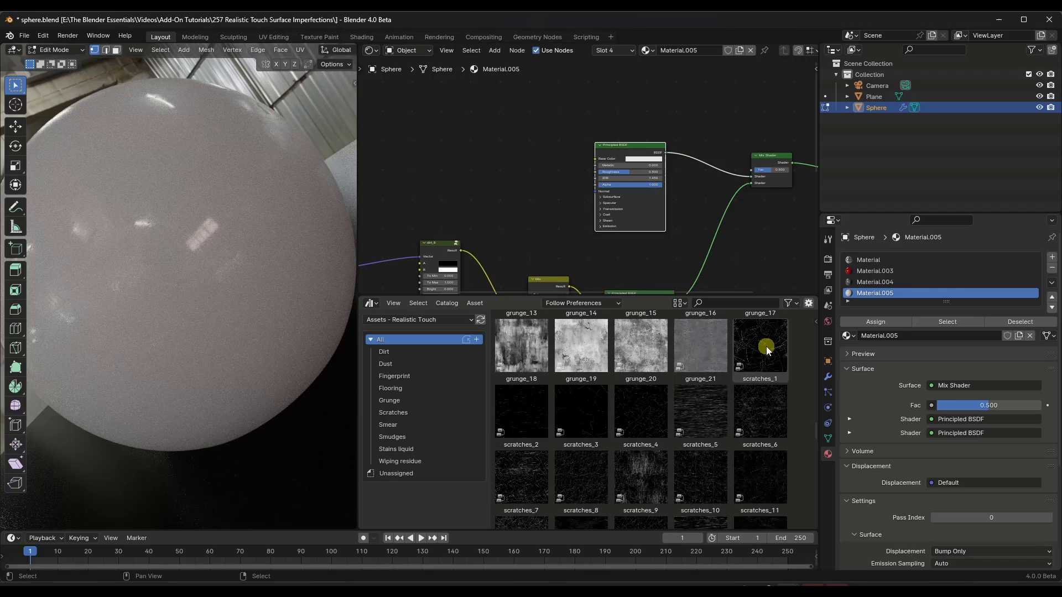
left_click_drag(765, 346, 546, 227)
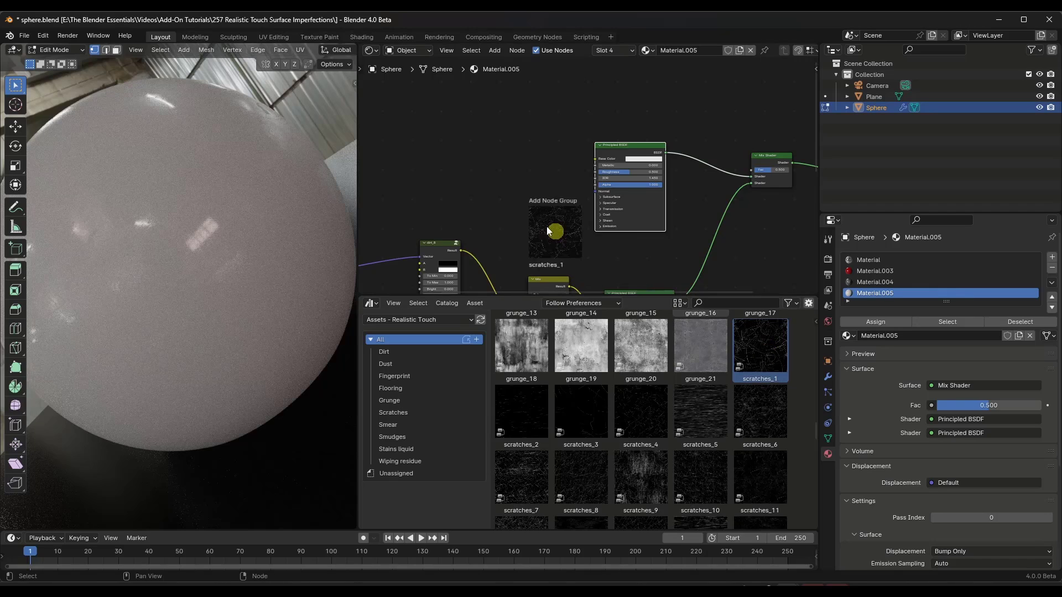
left_click_drag(470, 166, 594, 159)
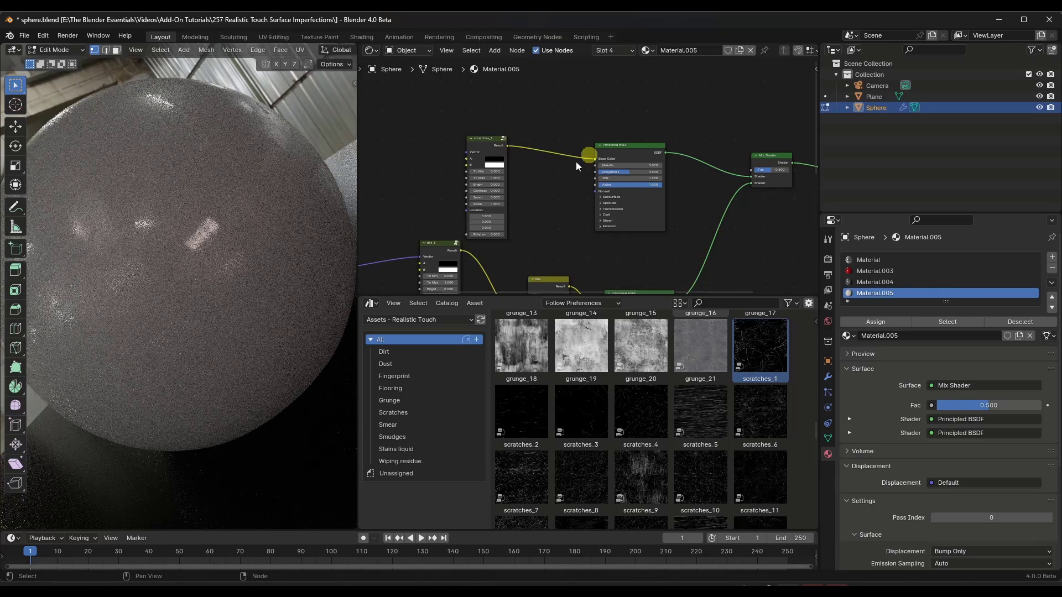
Link Texture Coordinate UV to scratches_1's Vector input and reposition the node.
scroll(576, 162, "down", 2)
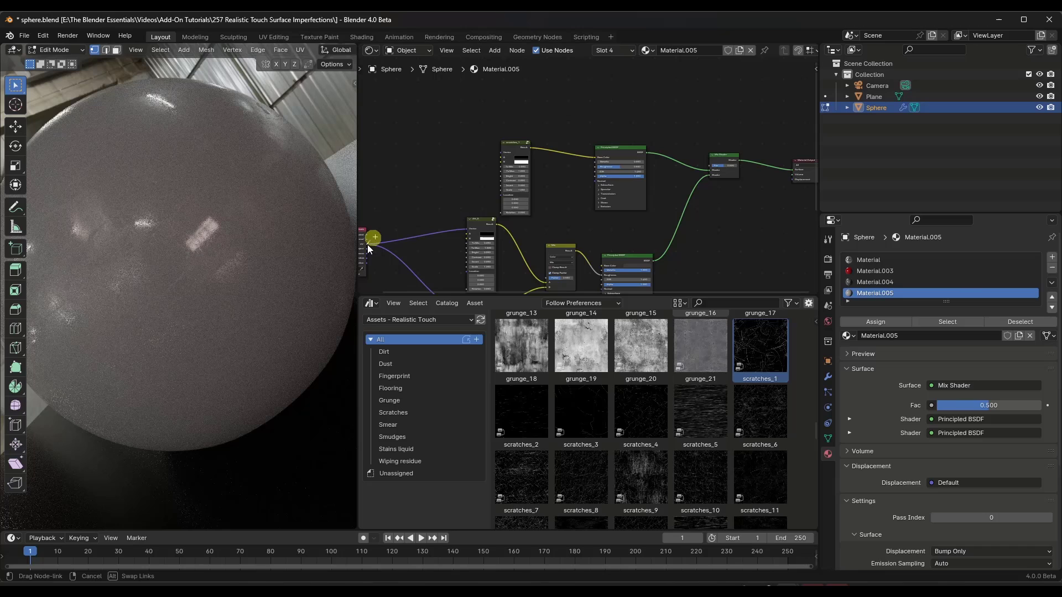
left_click_drag(367, 245, 502, 154)
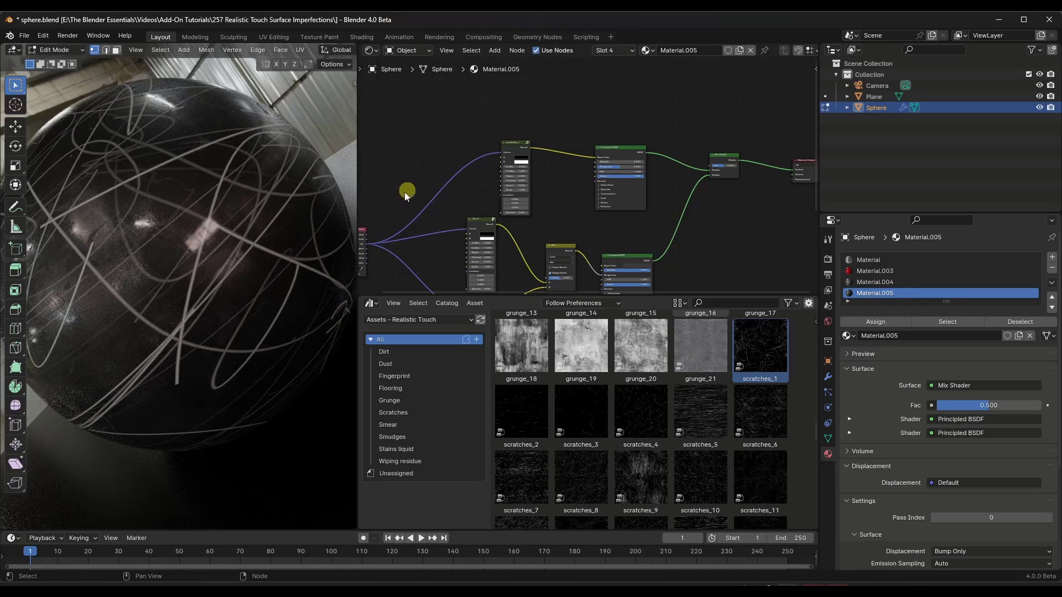
scroll(177, 317, "up", 4)
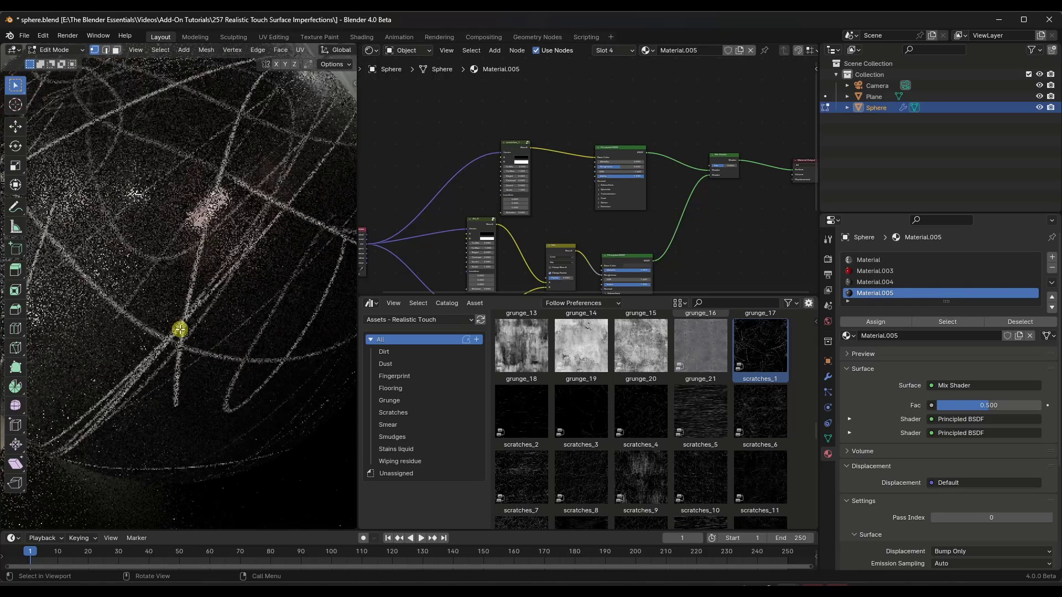
scroll(496, 159, "up", 5)
left_click_drag(528, 138, 560, 127)
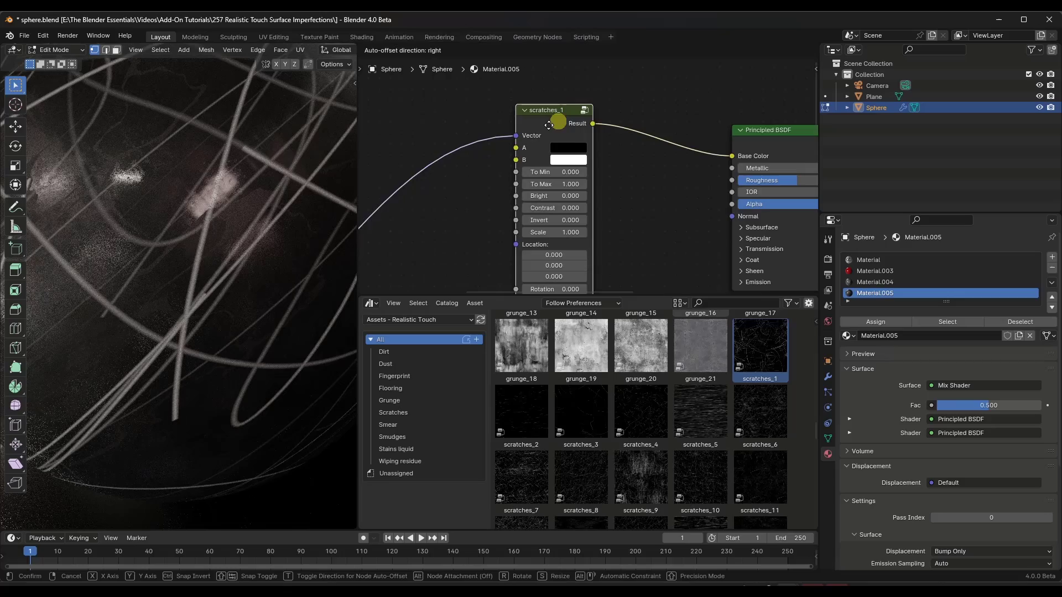
middle_click_drag(566, 134, 566, 108)
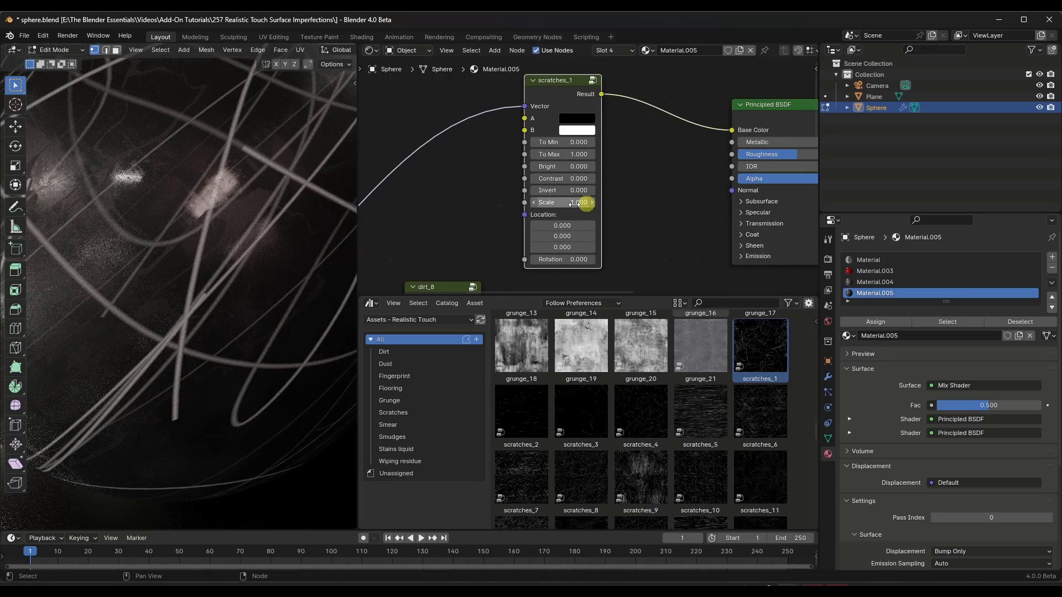
Raise the scratches_1 Scale to 1.800.
left_click(591, 202)
left_click(592, 202)
left_click(592, 202)
left_click(591, 203)
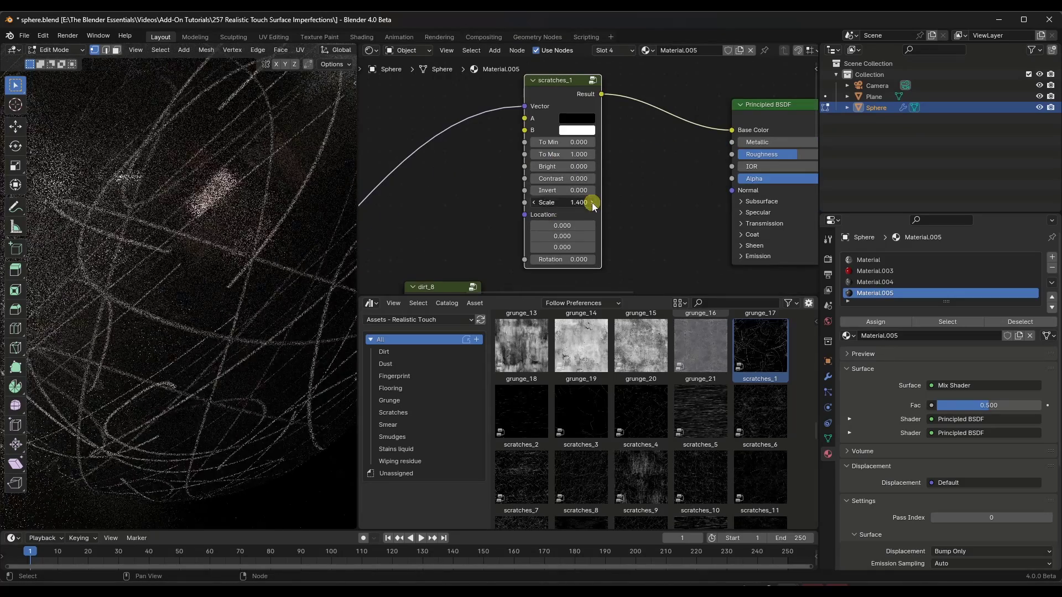
left_click(592, 203)
left_click(591, 203)
left_click(591, 203)
left_click(591, 202)
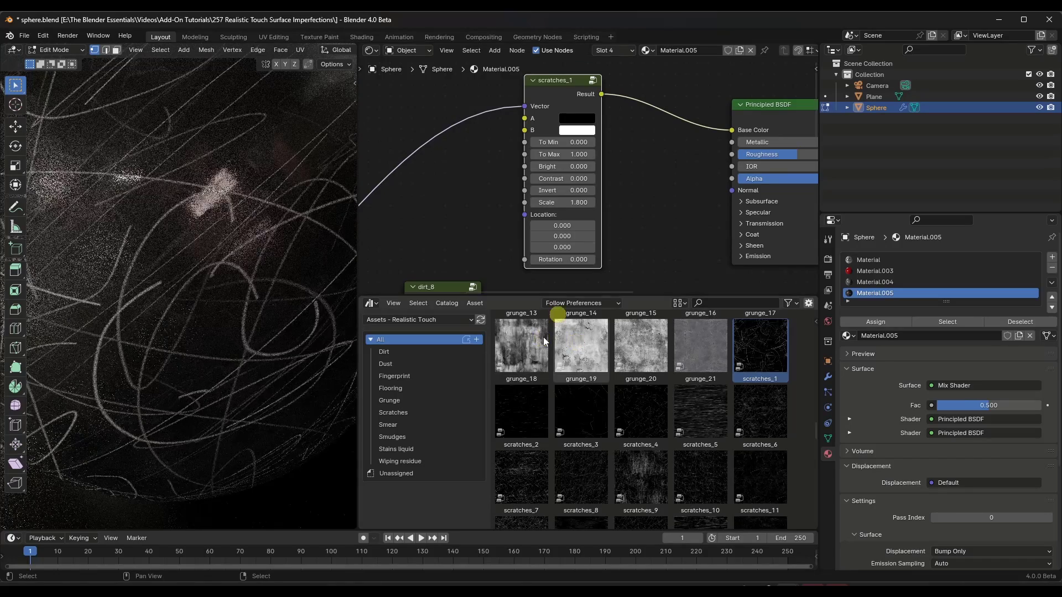
Link scratches_1 Result to the white Principled BSDF's Roughness, check the sphere, and reposition the node.
middle_click_drag(636, 174, 547, 108)
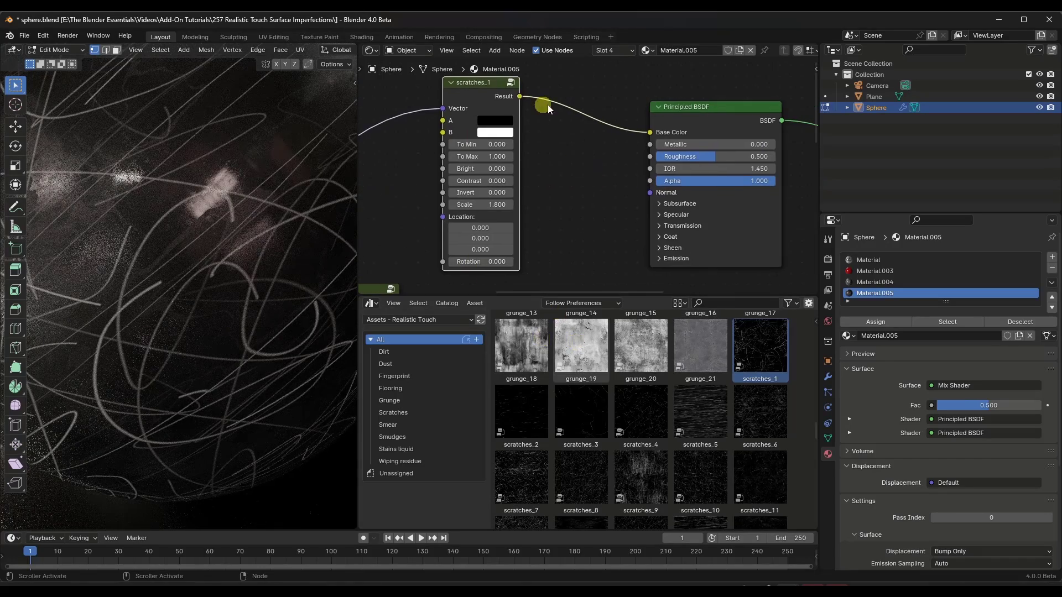
left_click_drag(520, 96, 651, 157)
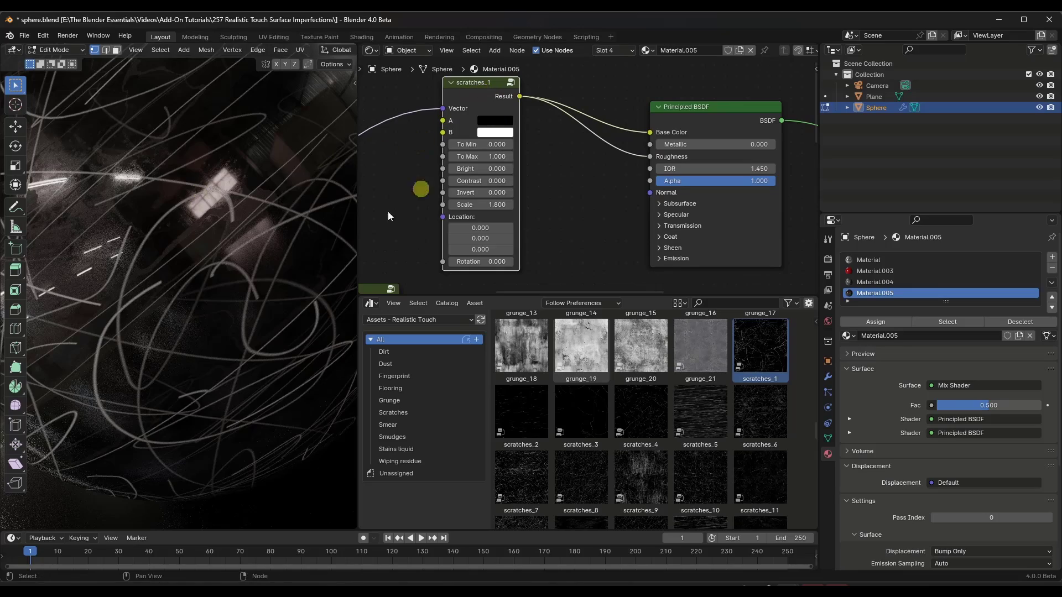
scroll(249, 249, "down", 5)
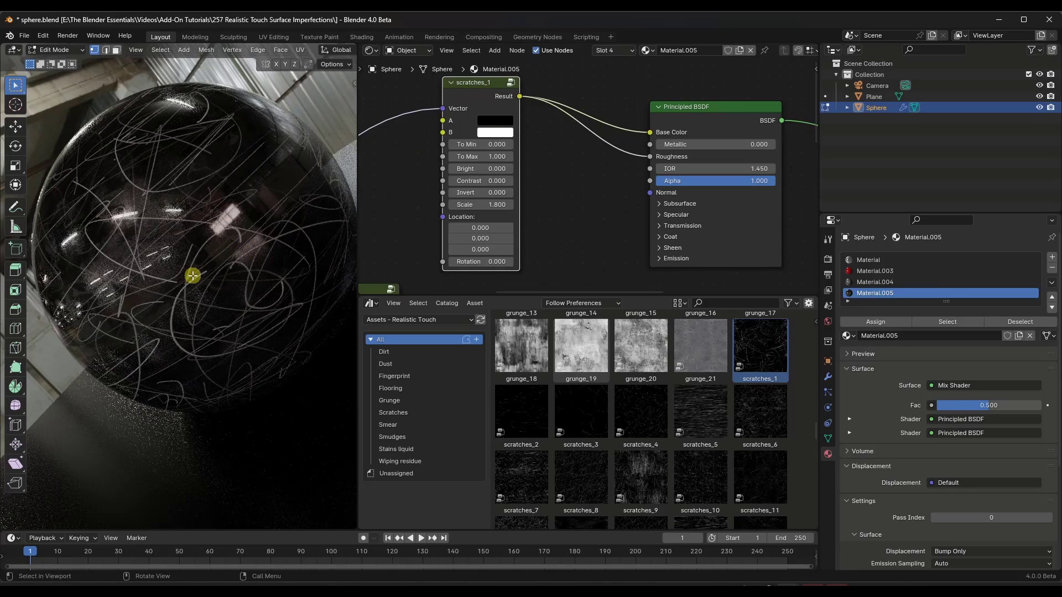
mouse_move(280, 251)
middle_mouse_down()
mouse_move(185, 275)
mouse_move(325, 204)
mouse_move(277, 237)
middle_mouse_up()
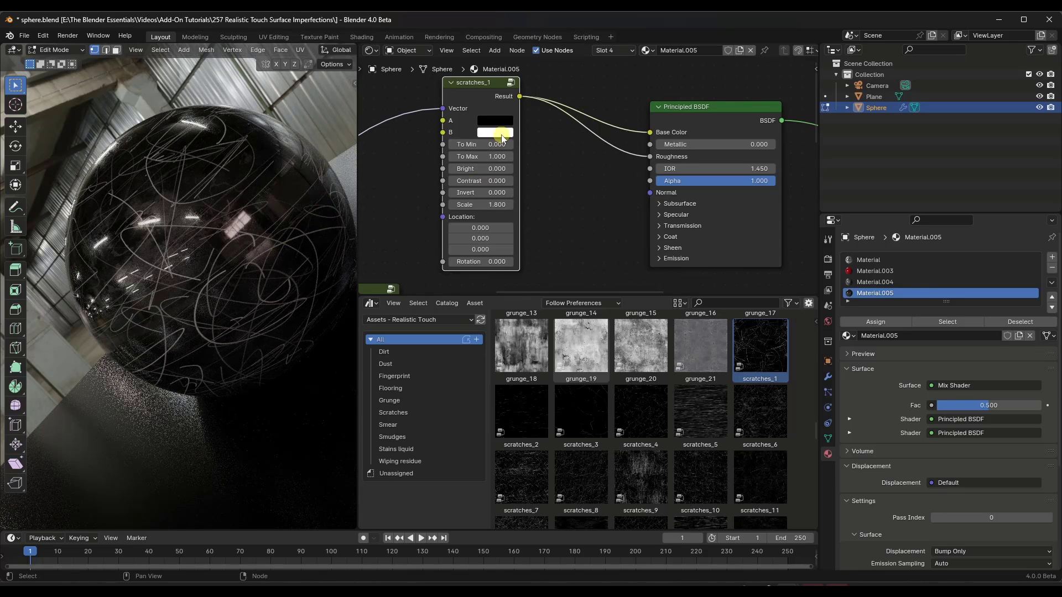
scroll(621, 177, "down", 2)
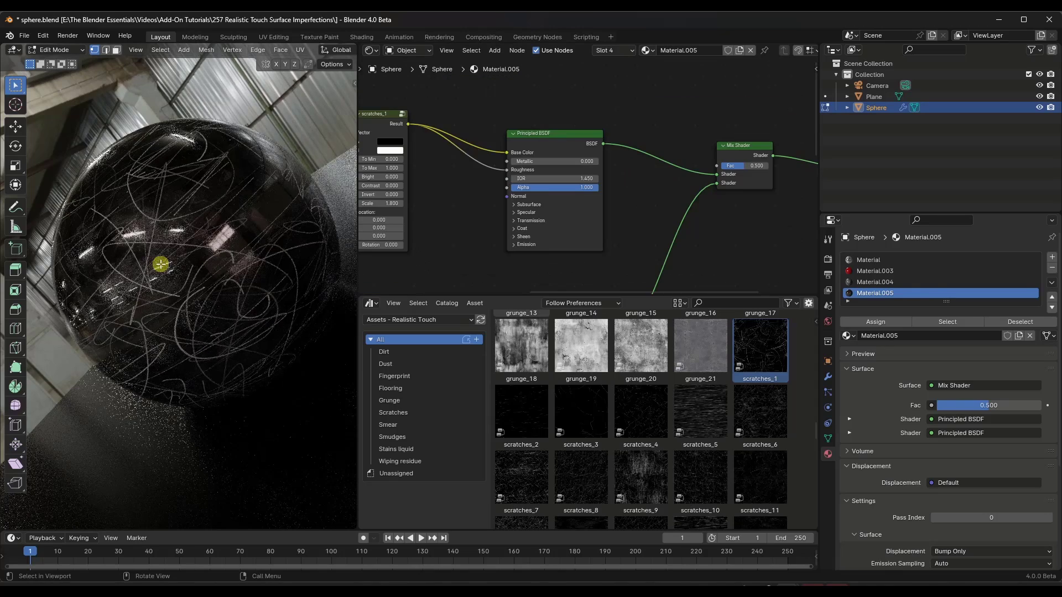
left_click_drag(561, 140, 551, 126)
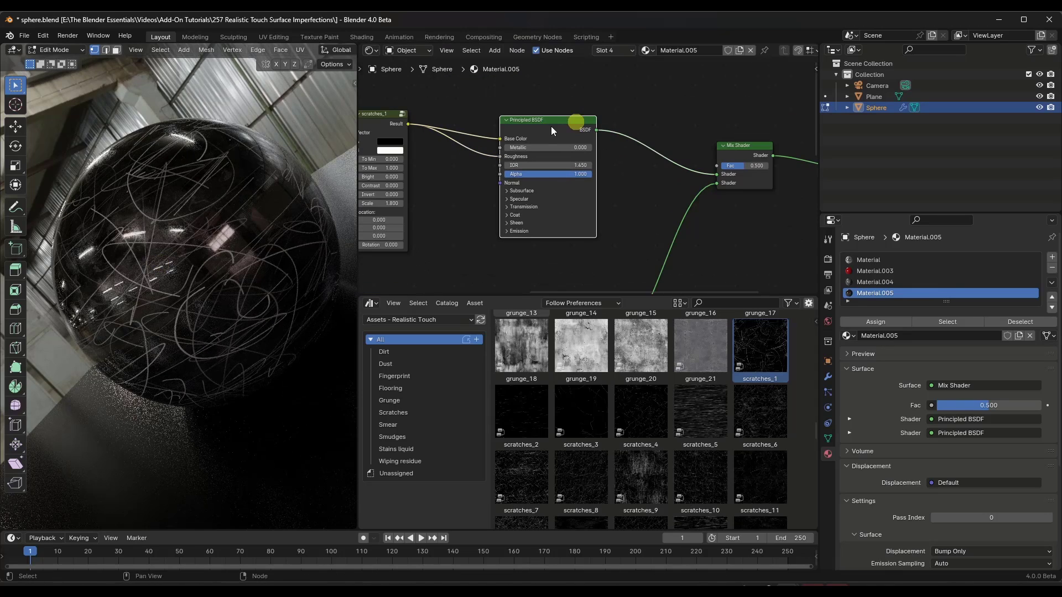